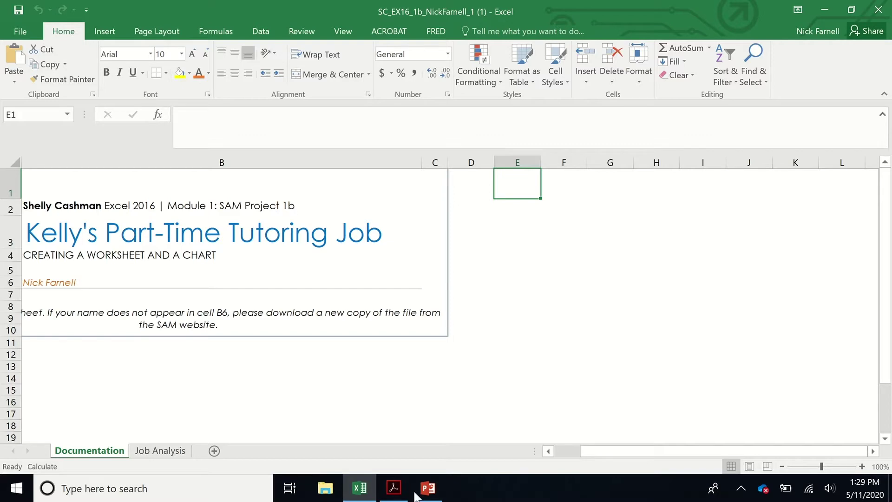
Scroll the Acrobat instructions PDF to the Getting Started steps on saving SC_EX16_1b_FirstLastName_2.xlsx.
click(393, 488)
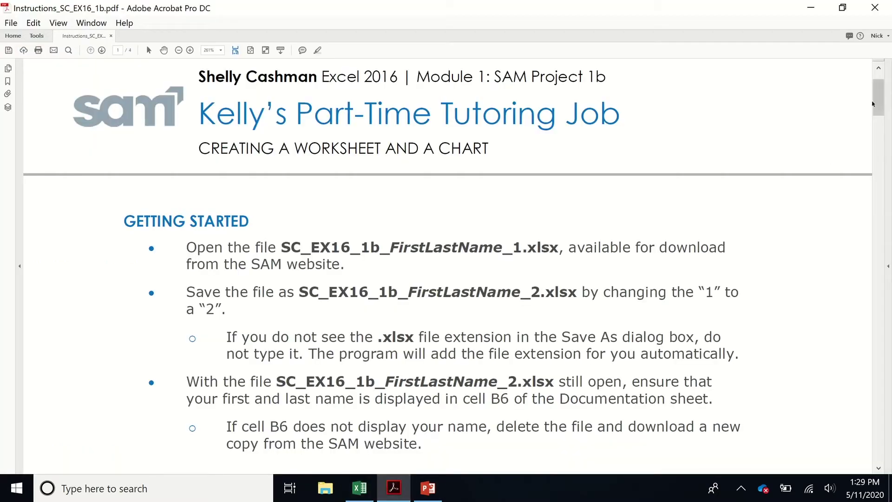
drag(879, 104, 880, 96)
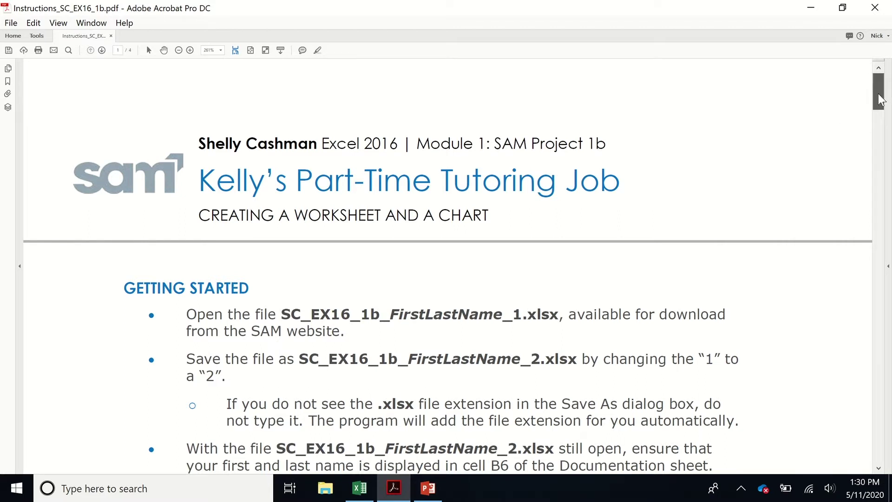
scroll(879, 105, down, 1)
scroll(879, 104, down, 1)
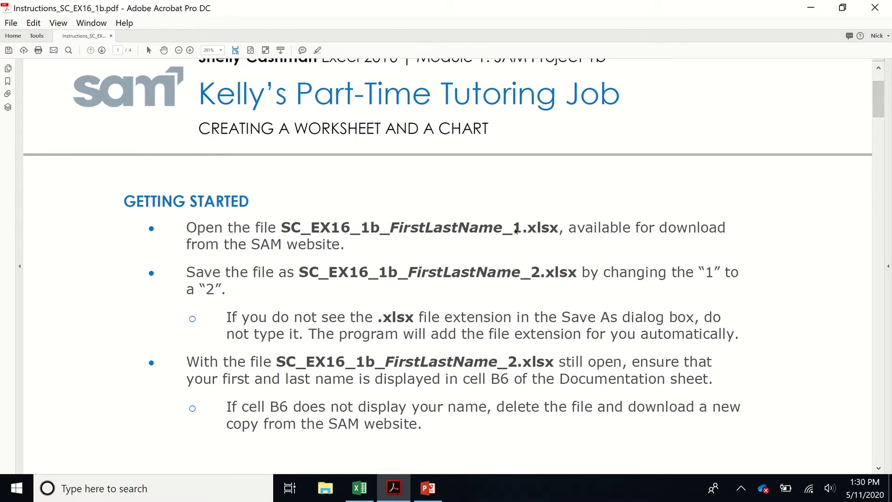
Save a copy of the workbook to the Desktop with its name ending in _2 instead of (1).
click(360, 488)
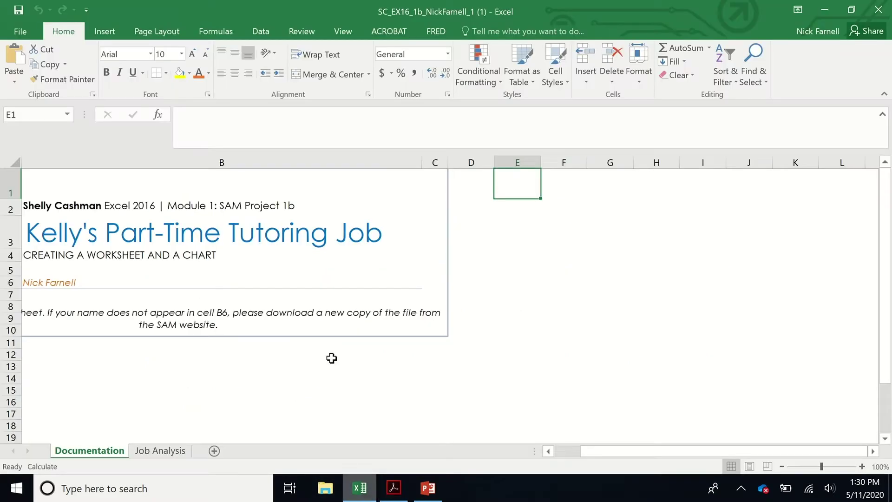
click(20, 32)
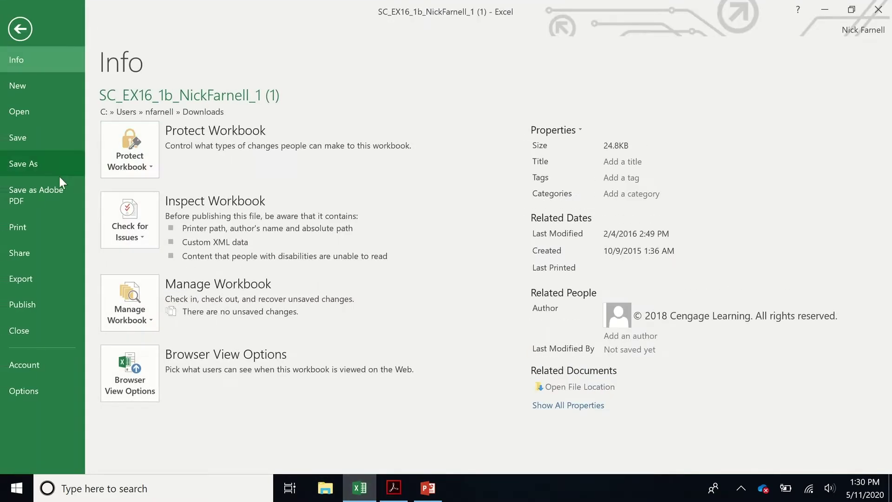
click(28, 164)
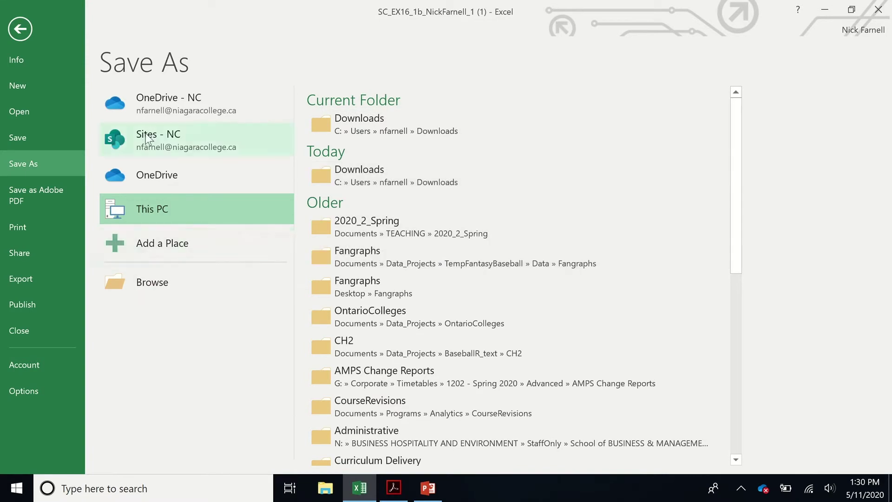
click(156, 280)
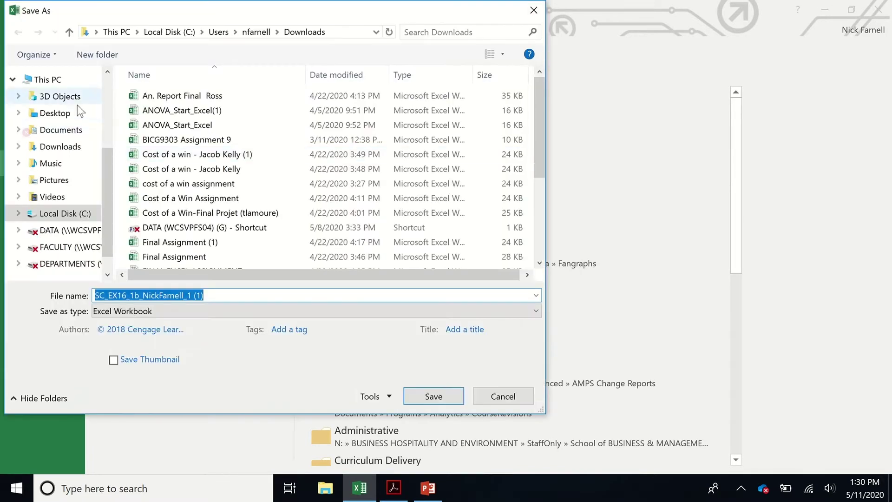
click(58, 113)
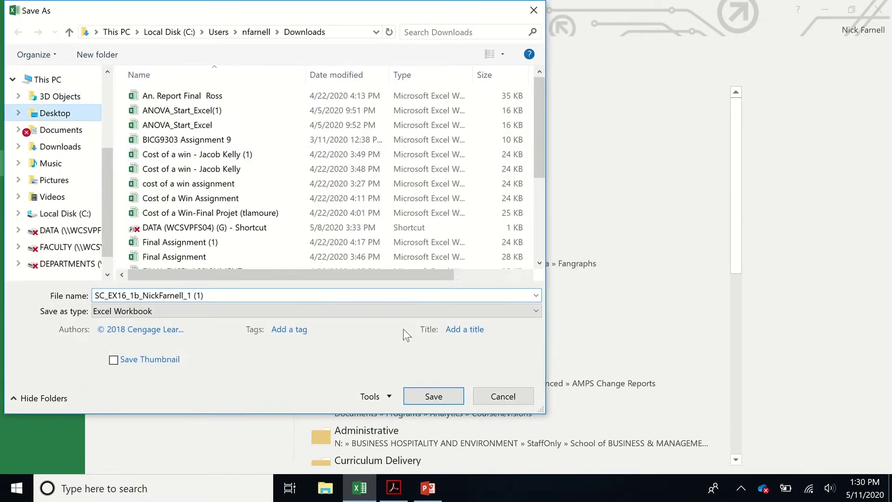
click(213, 296)
key(BackSpace)
key(BackSpace)
key(BackSpace)
text(2)
key(ctrl+a)
key(Return)
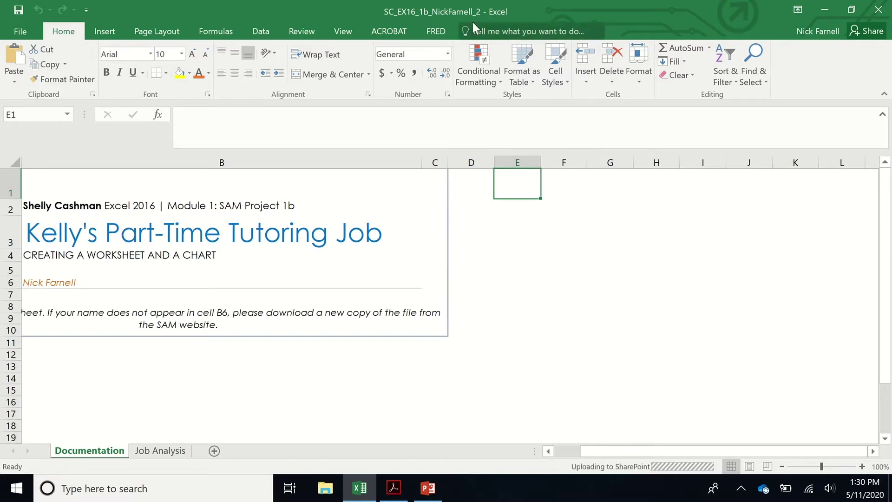
Scroll the instructions PDF to the Project Steps, from the Job Analysis worksheet to Table 1 data.
click(394, 488)
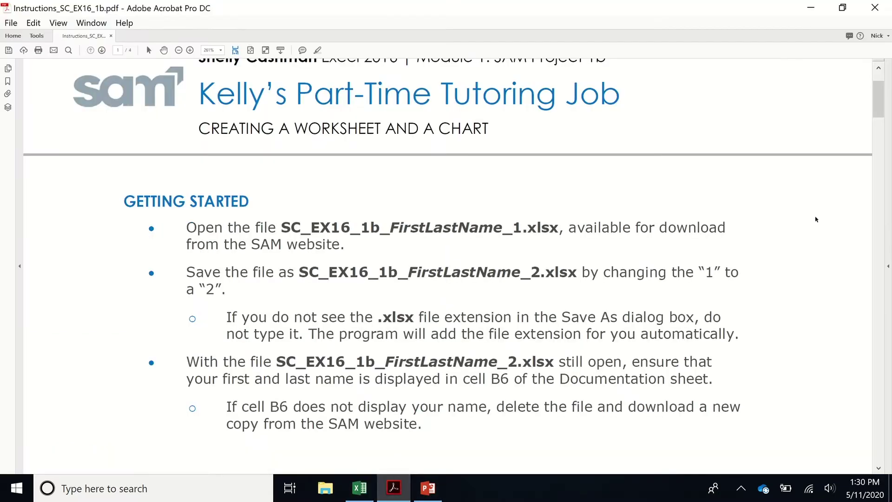
scroll(882, 105, down, 3)
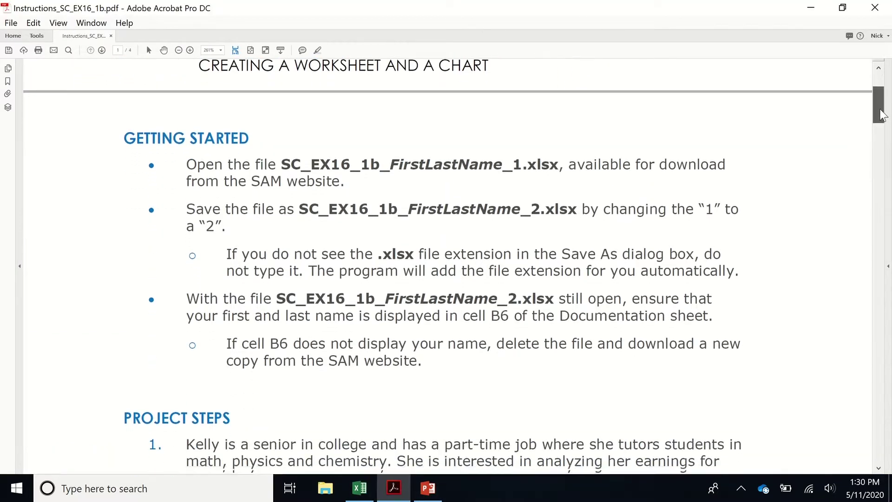
drag(882, 117, 885, 143)
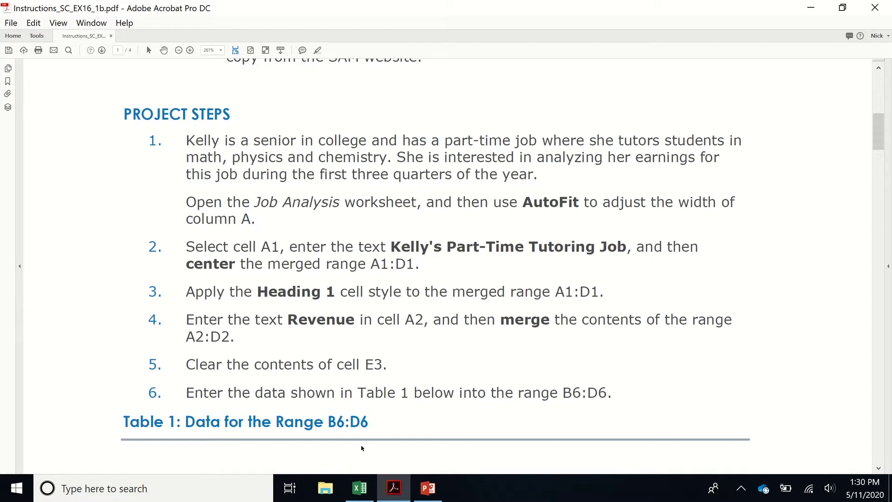
On the Job Analysis sheet, AutoFit column A so the cut-off Chemistry labels show fully.
click(360, 488)
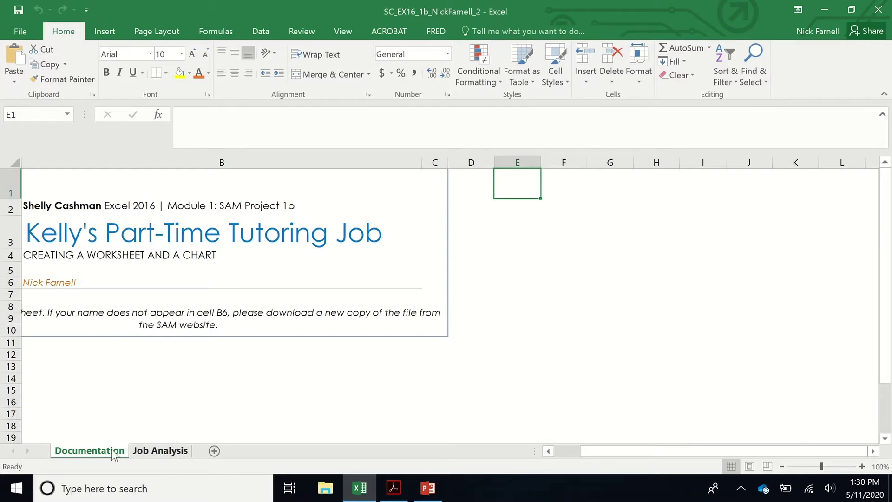
click(155, 453)
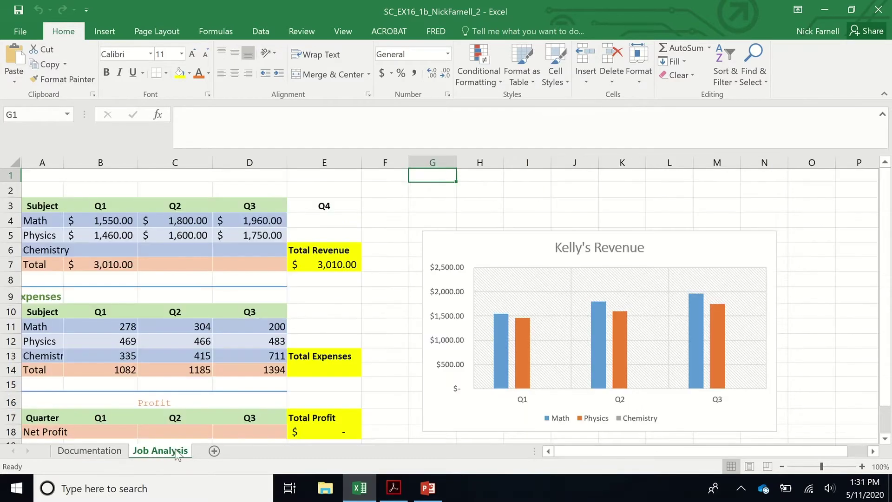
click(46, 162)
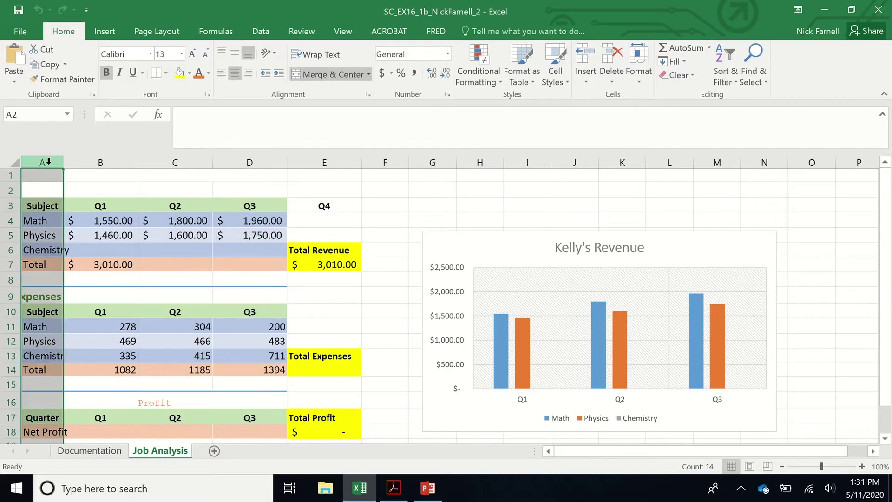
click(393, 488)
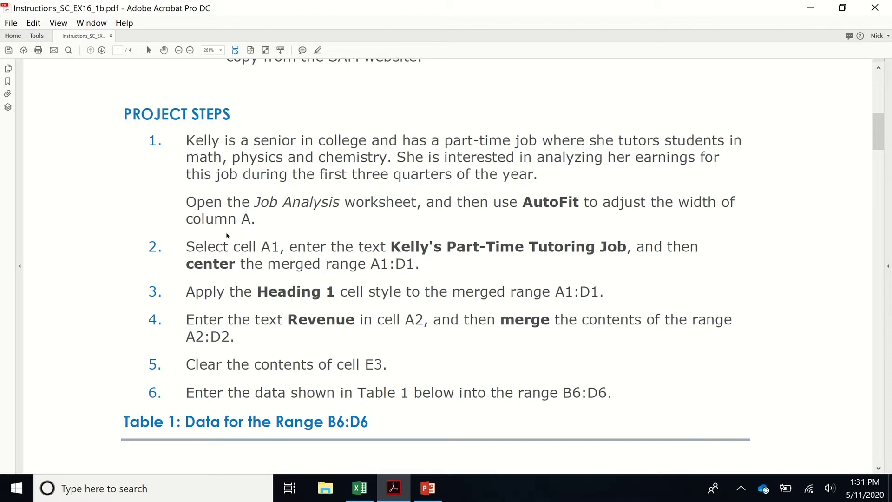
key(alt+Tab)
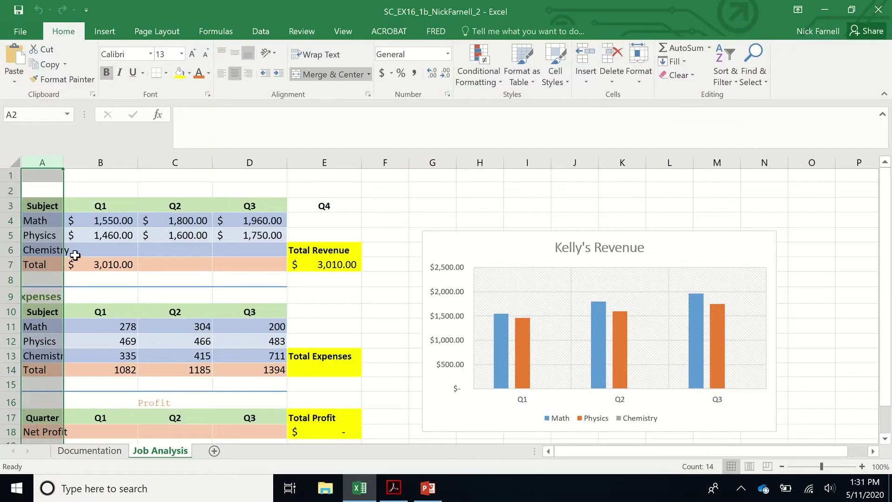
click(46, 252)
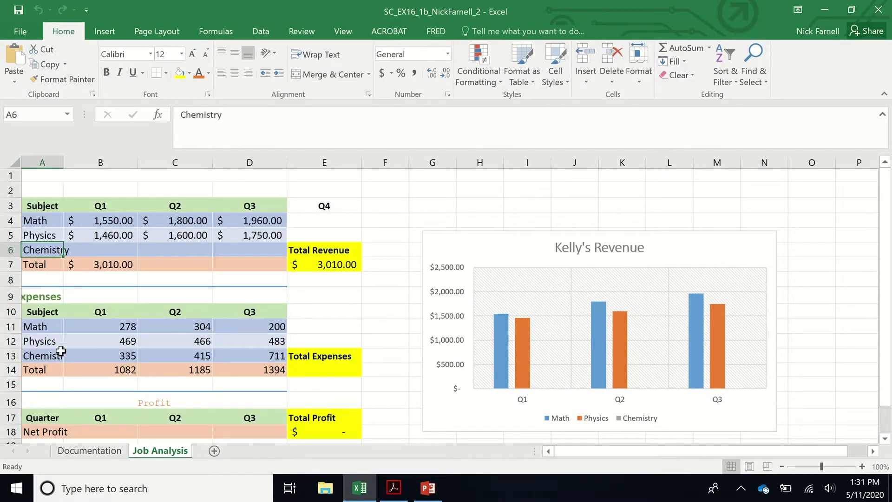
click(51, 362)
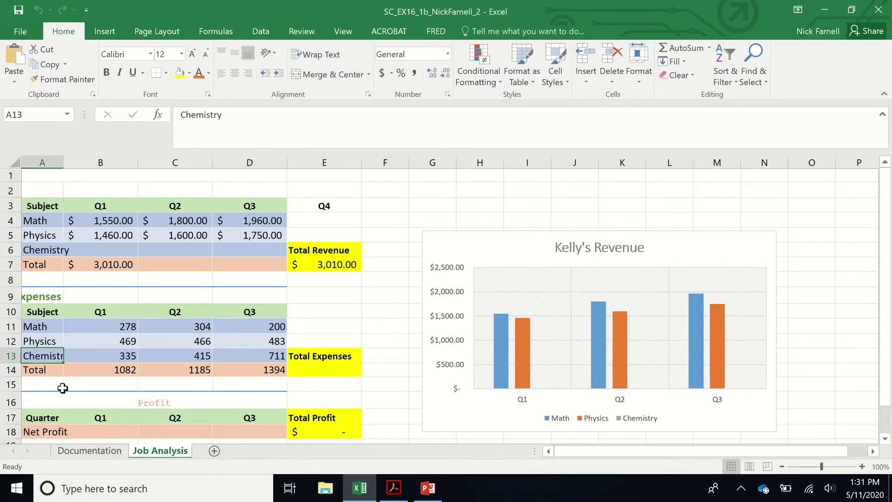
click(42, 163)
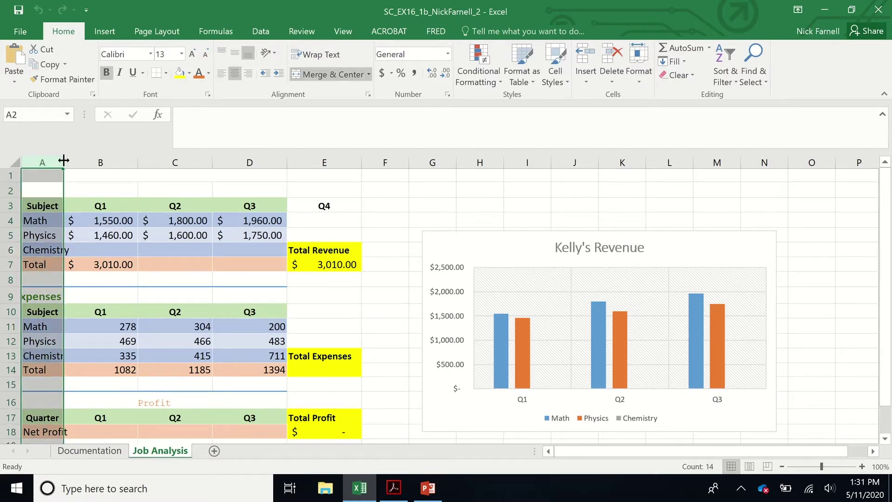
drag(64, 160, 96, 159)
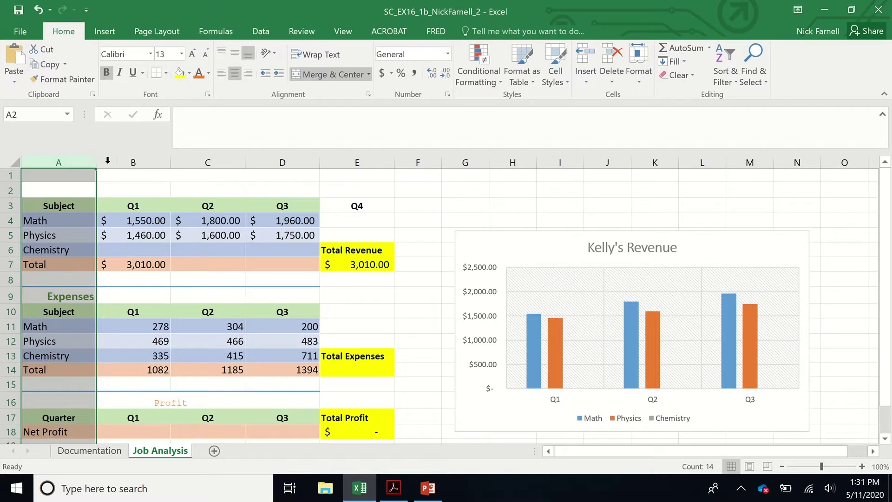
double_click(95, 162)
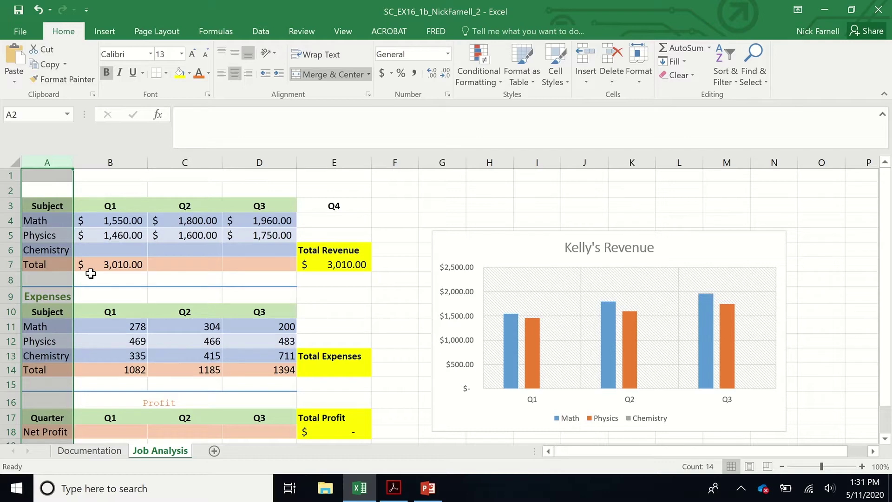
key(alt+Tab)
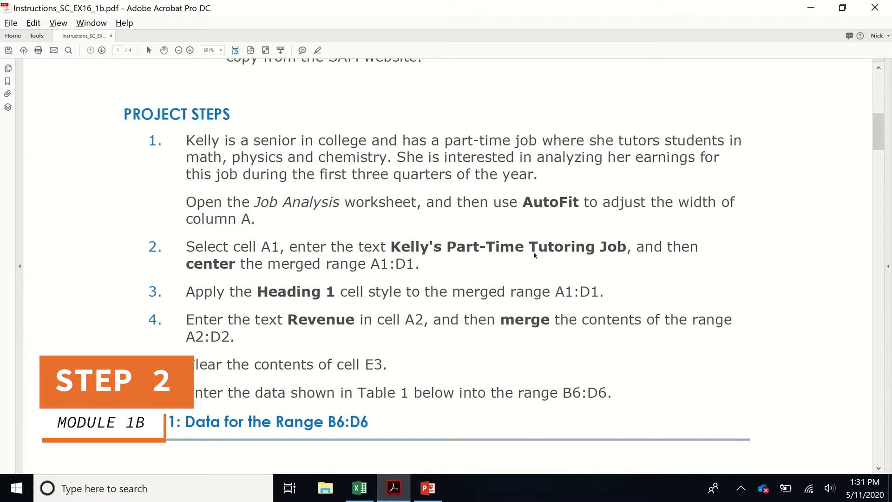
Enter the title Kelly's Part-Time Tutoring Job in the merged cell A1.
key(alt+Tab)
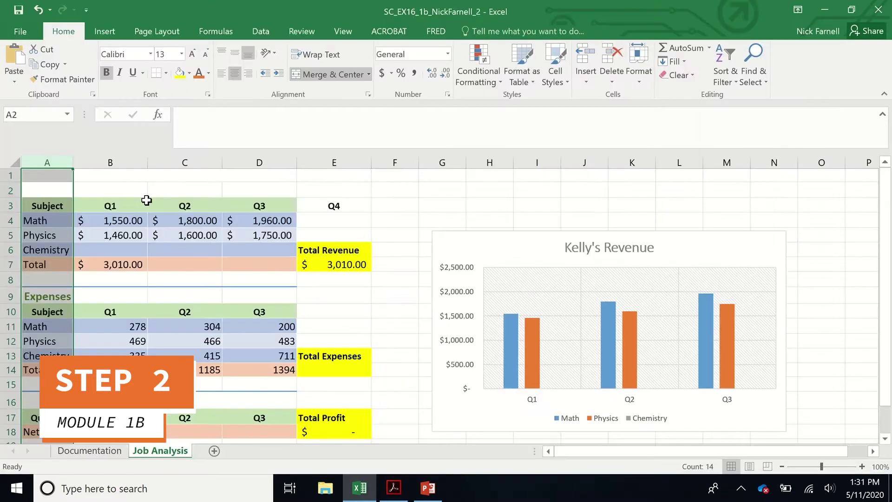
click(44, 171)
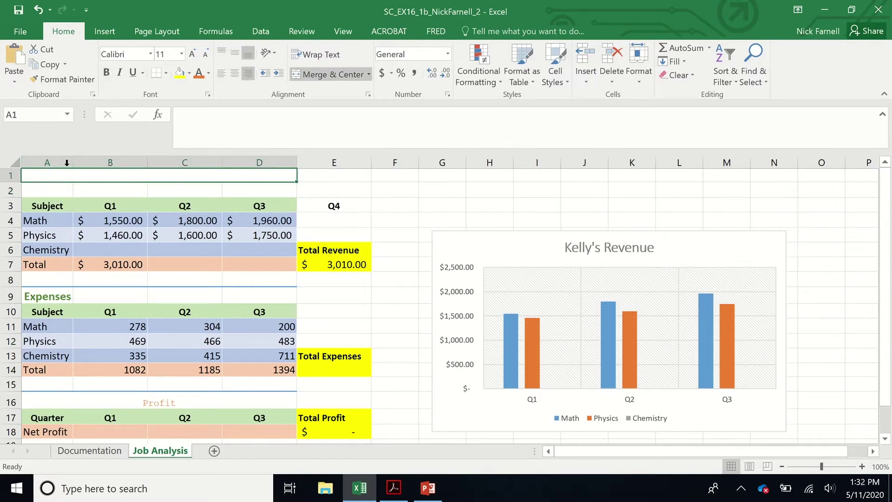
key(alt+Tab)
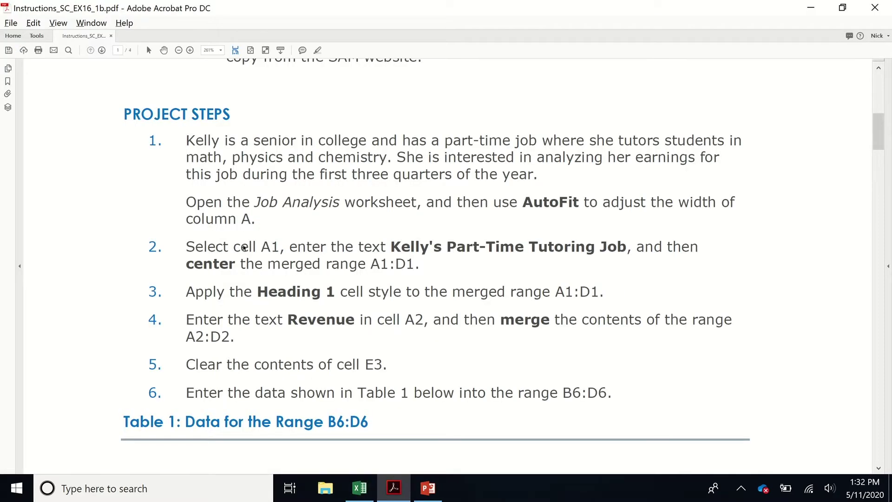
key(alt+Tab)
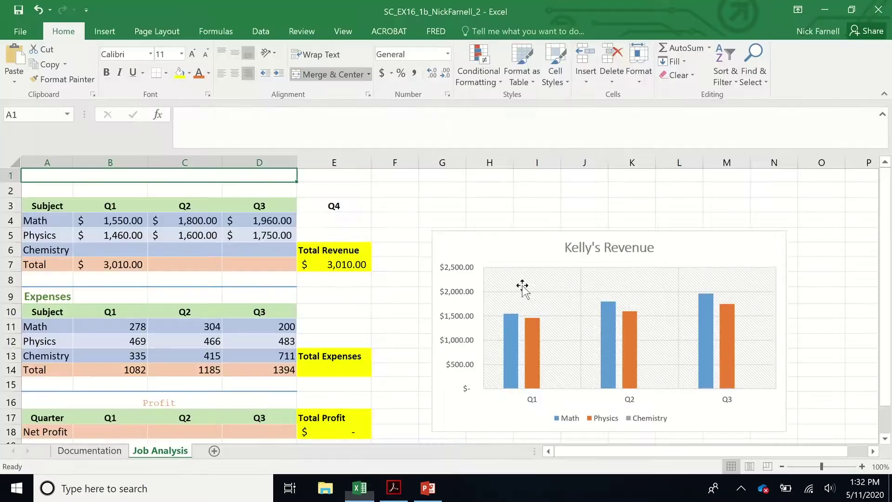
text(Kelly)
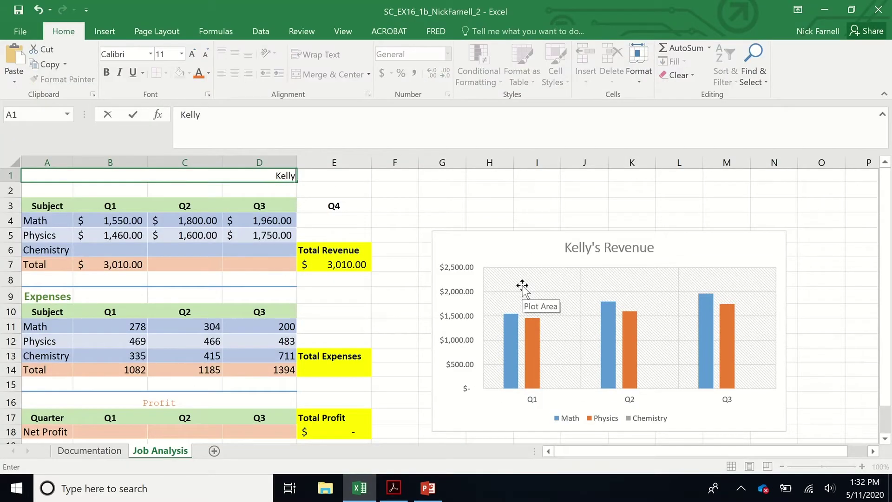
text('s Part-Time Tu)
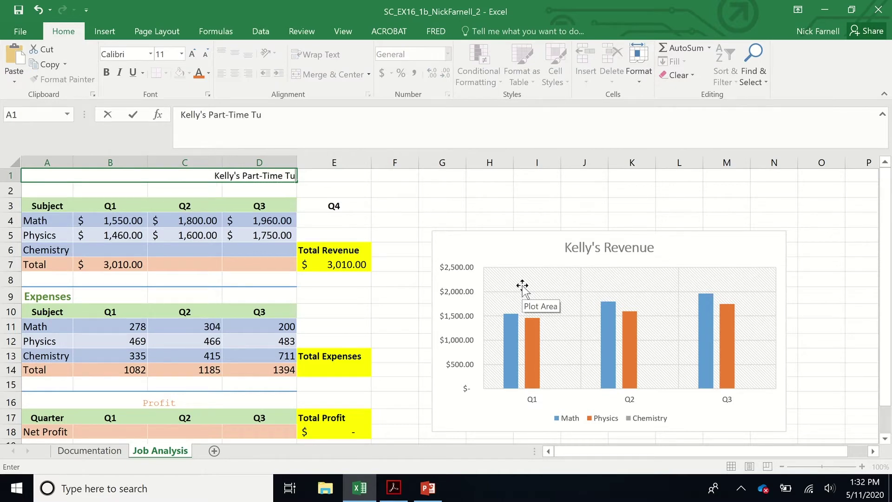
text(otoring)
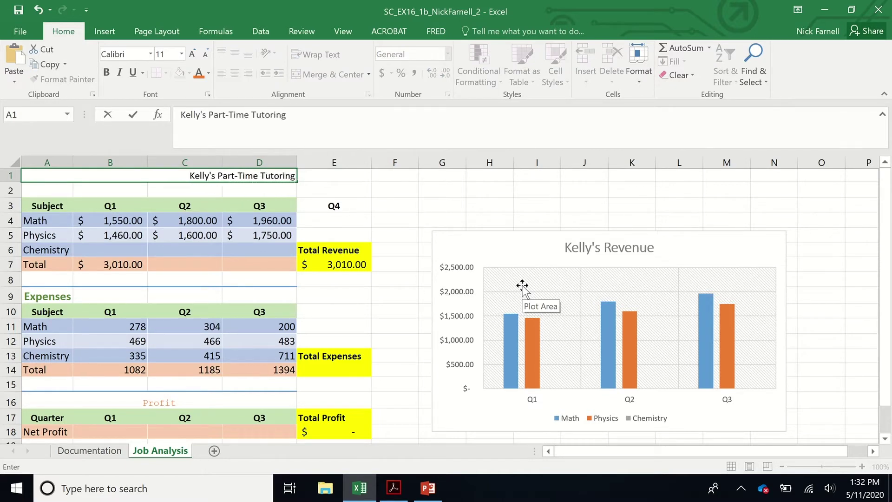
text( Job)
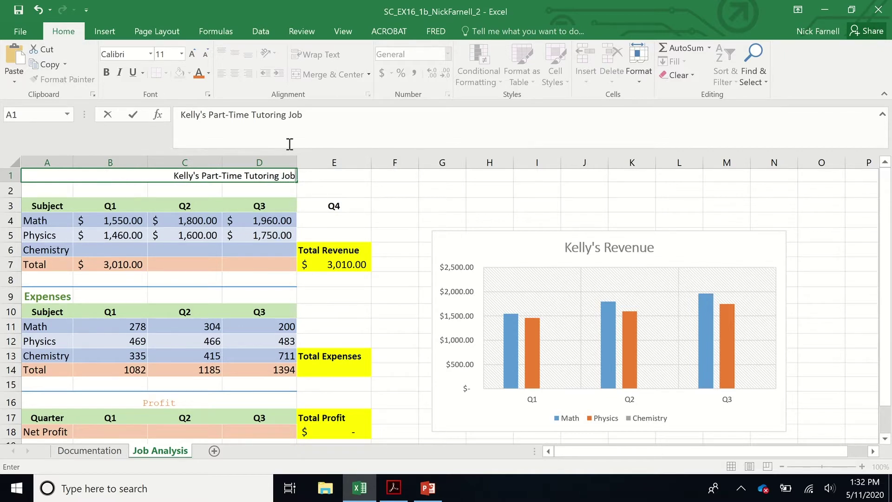
key(Return)
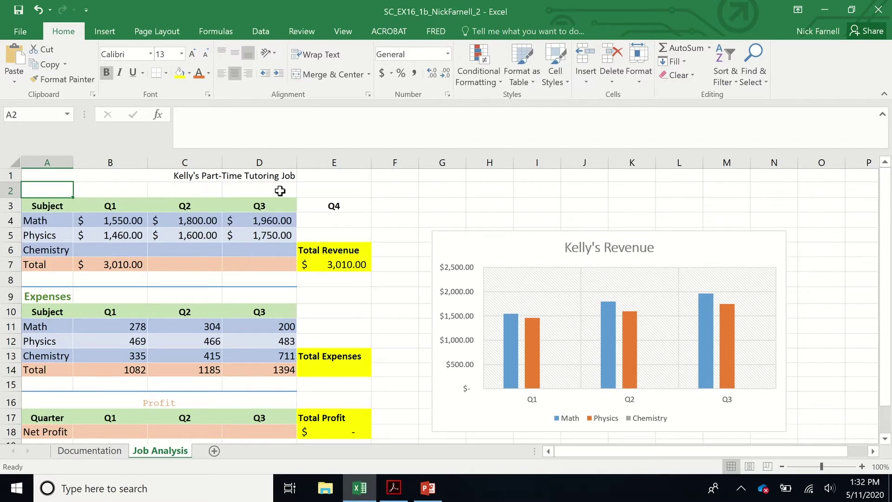
key(alt)
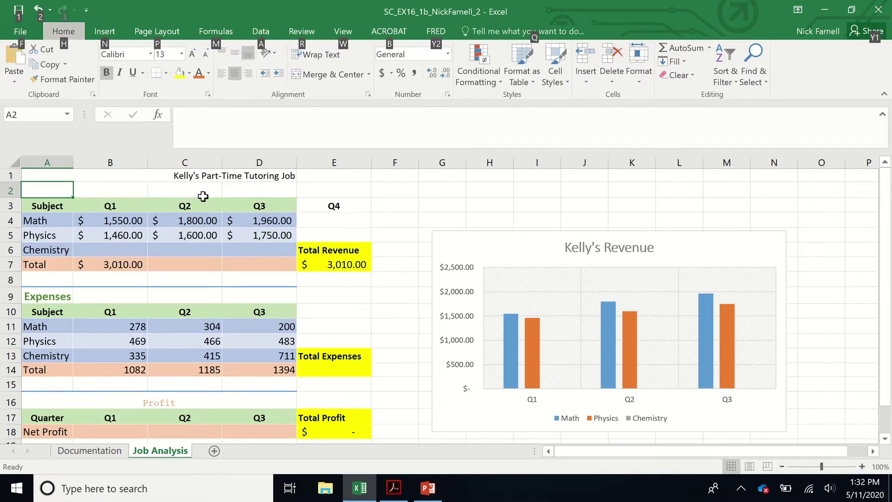
key(alt+Tab)
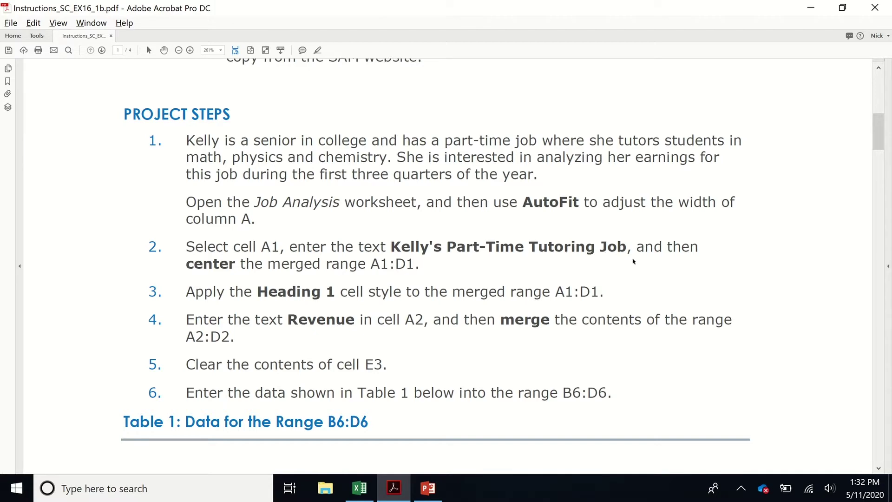
key(alt+Tab)
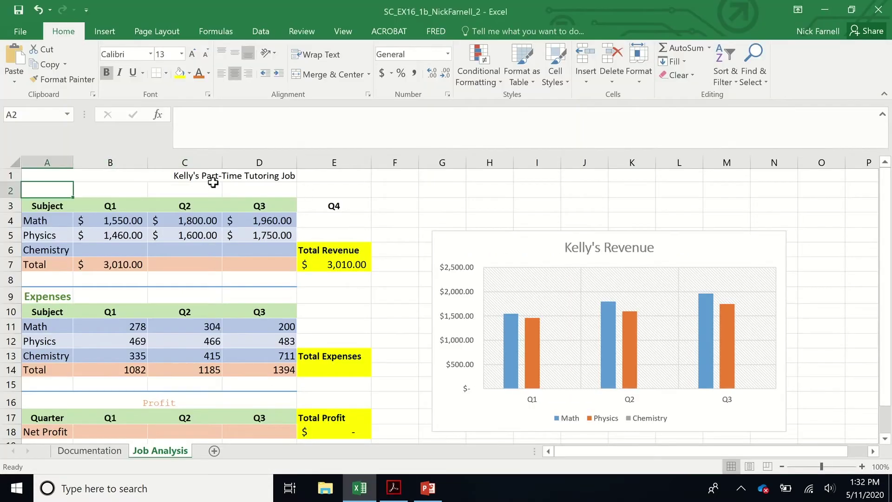
key(alt+Tab)
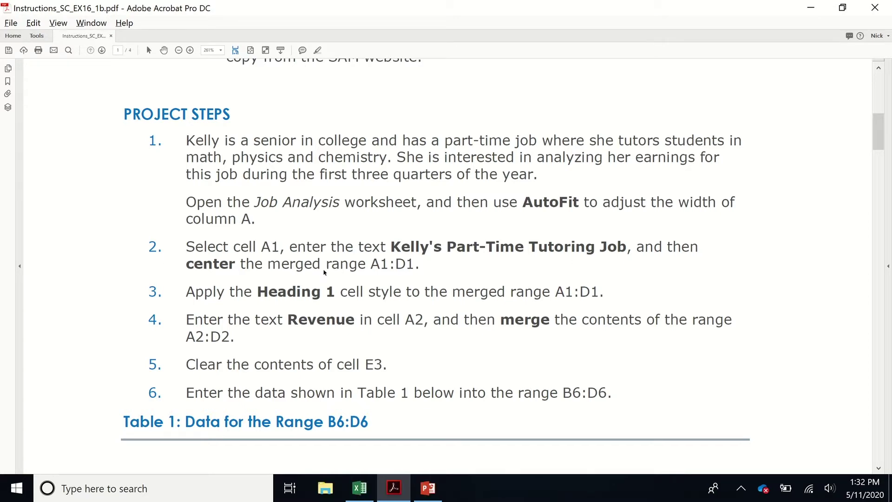
Centre the Kelly's Part-Time Tutoring Job title within the merged range A1:D1.
key(alt+Tab)
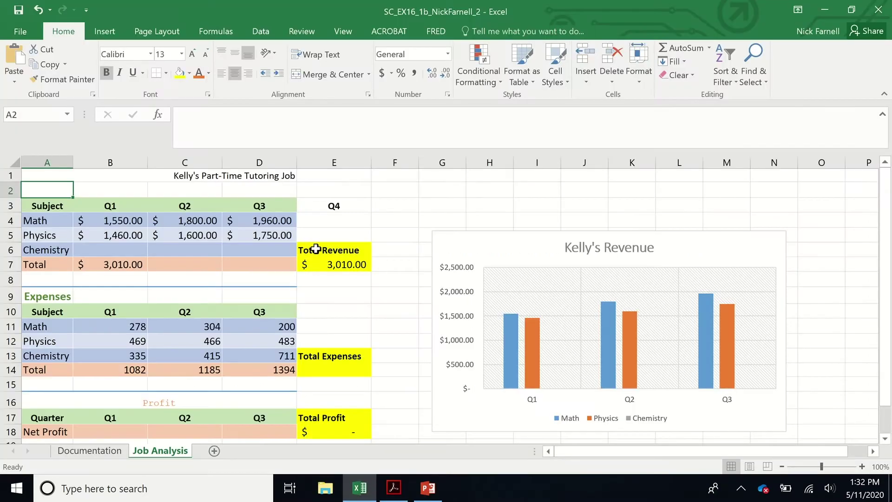
click(256, 175)
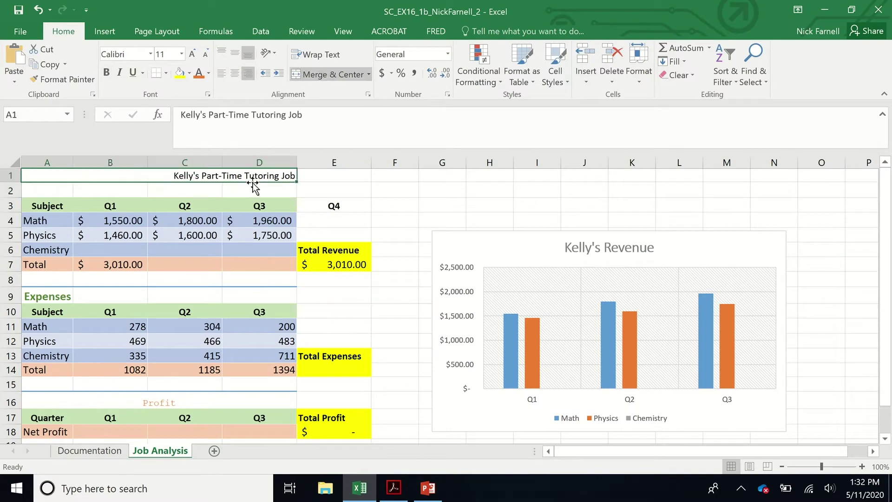
click(234, 77)
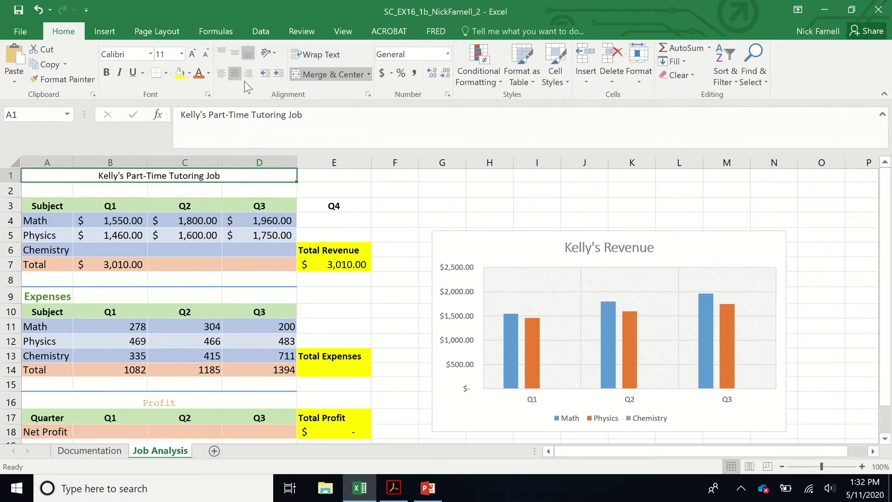
click(325, 220)
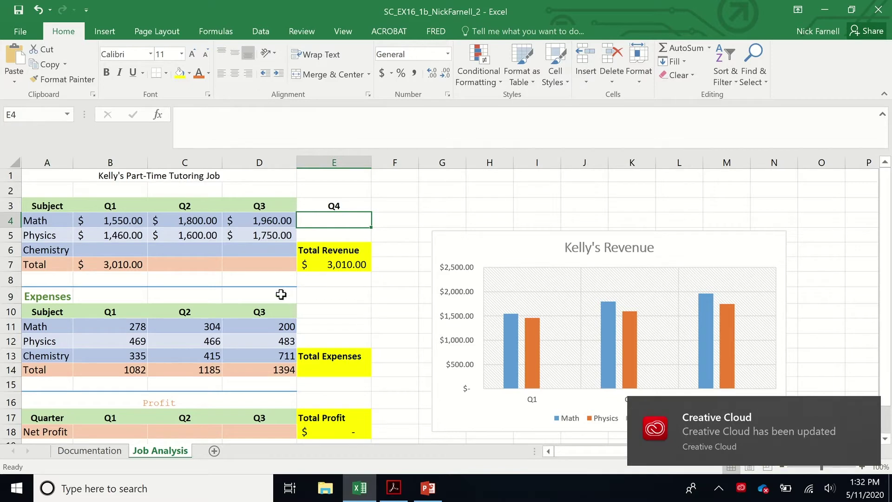
key(alt+Tab)
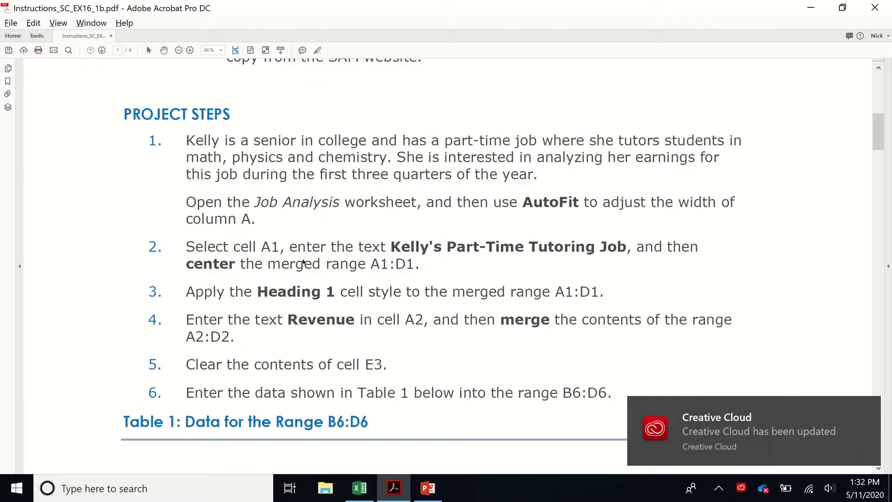
scroll(306, 282, down, 1)
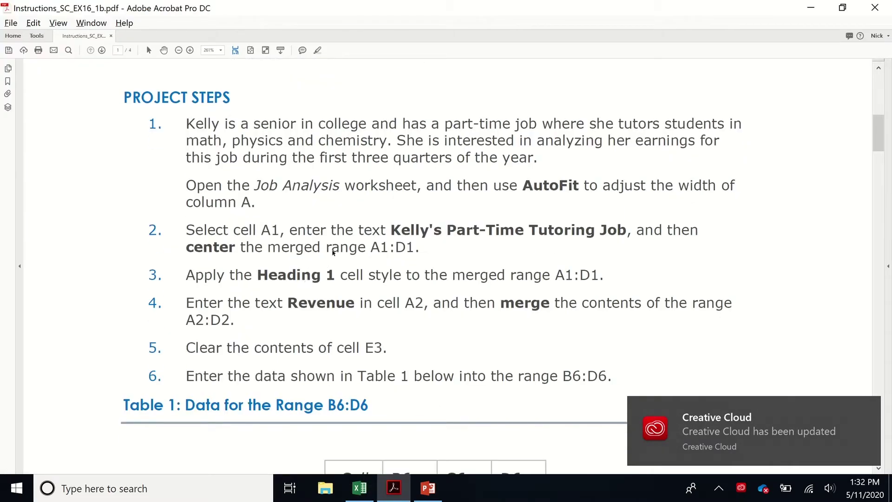
scroll(334, 253, down, 1)
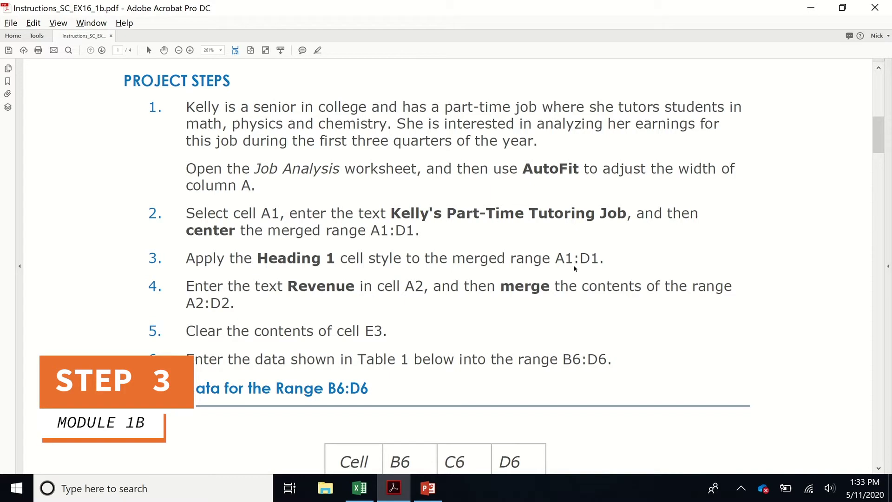
Apply the Heading 1 cell style to the merged title in A1:D1.
key(alt+Tab)
click(136, 178)
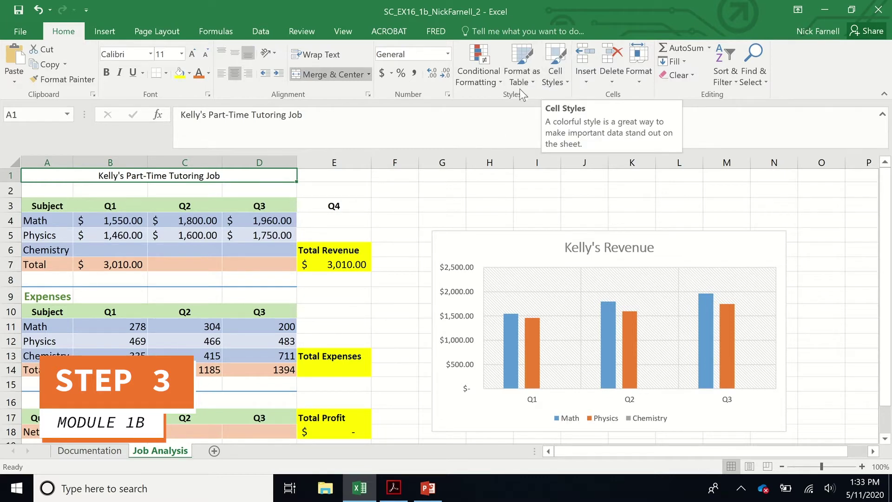
click(557, 76)
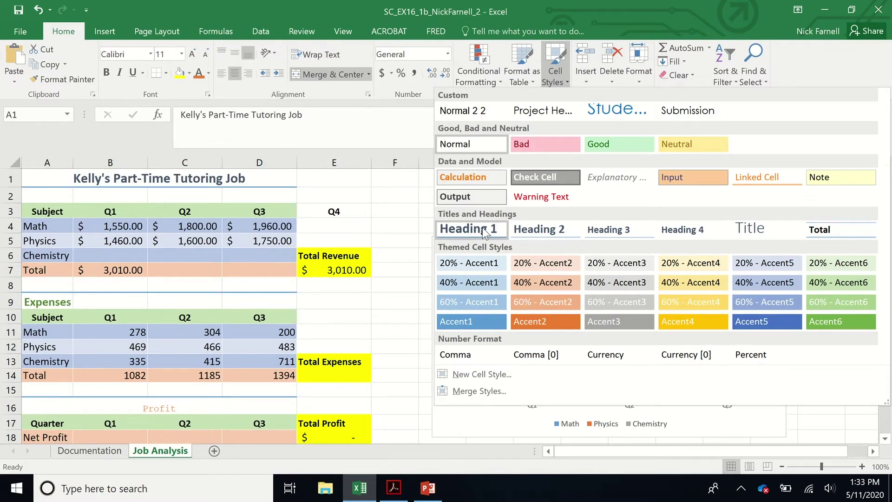
click(482, 228)
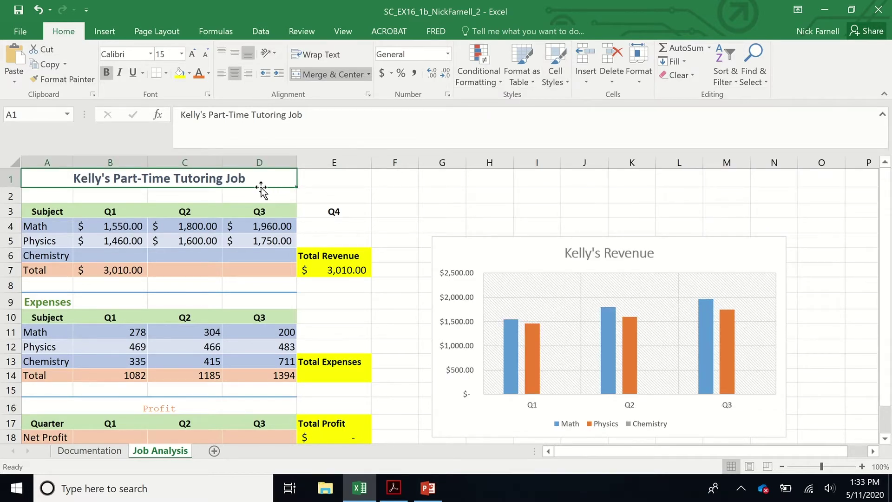
key(alt+Tab)
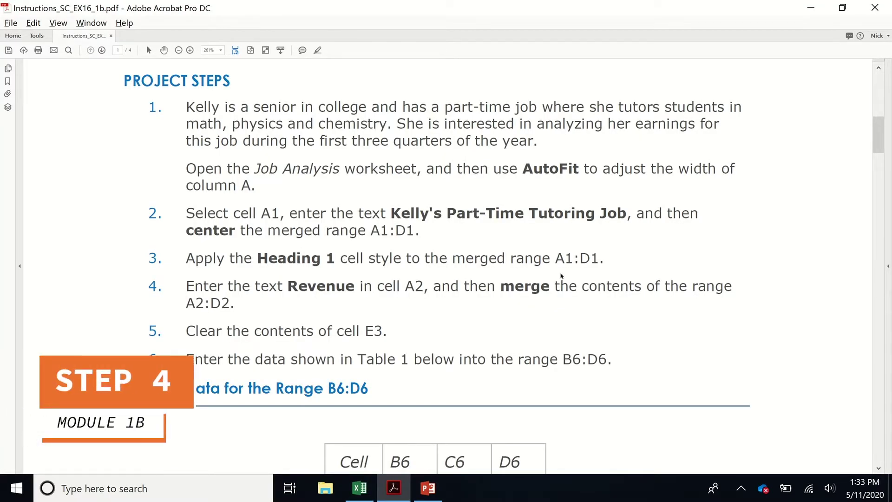
Enter the section label Revenue in cell A2.
scroll(605, 270, down, 1)
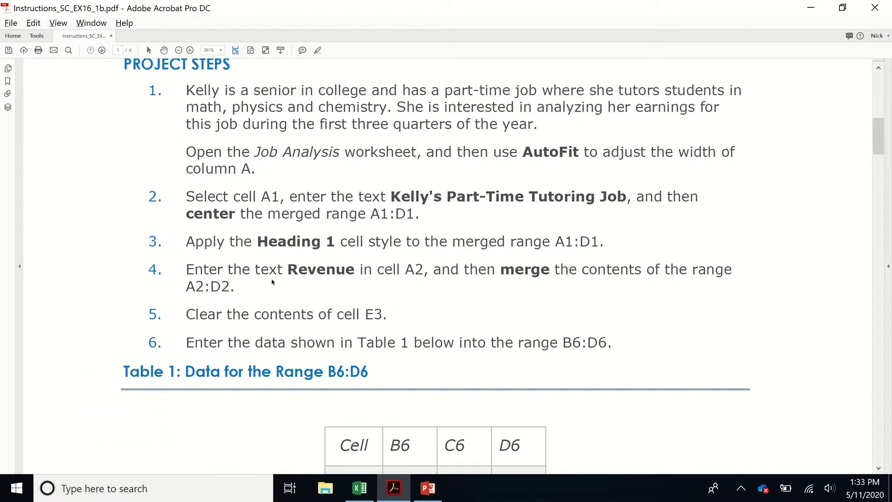
key(alt+Tab)
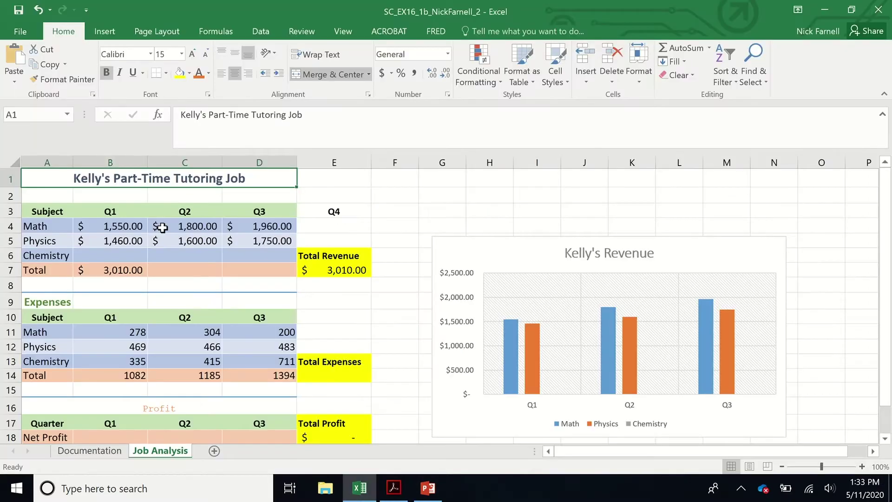
click(48, 192)
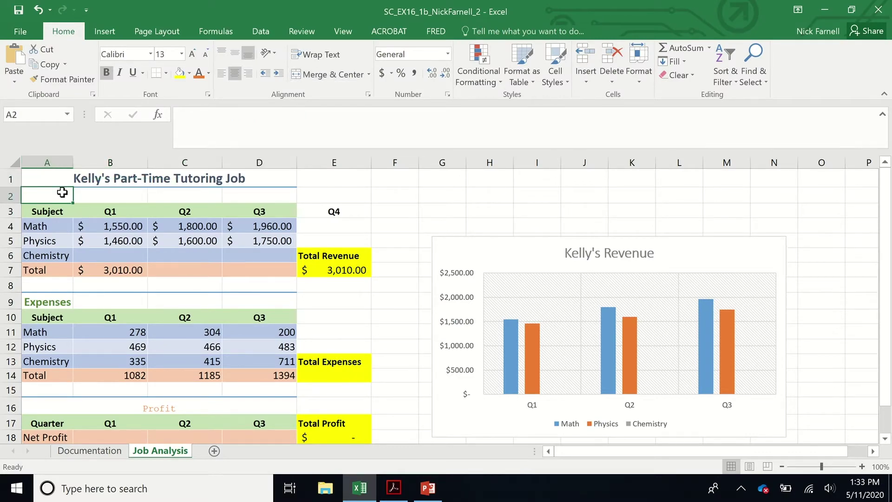
text(Reve)
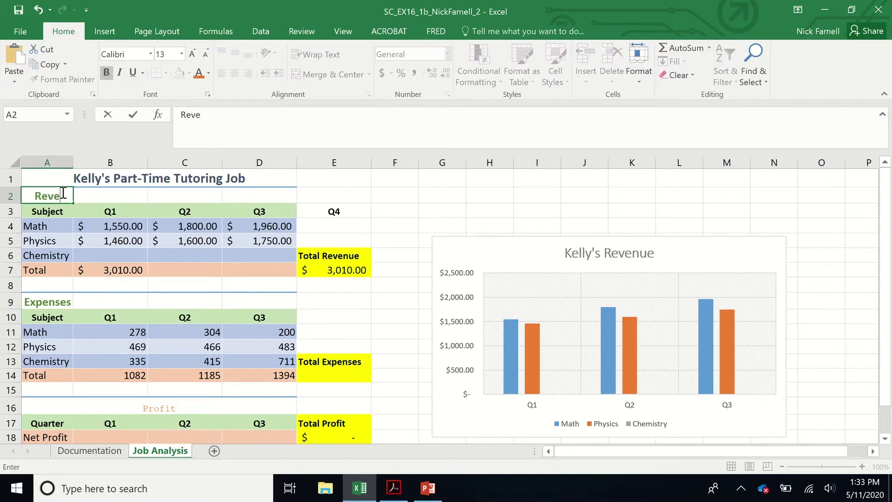
text(nue)
key(Return)
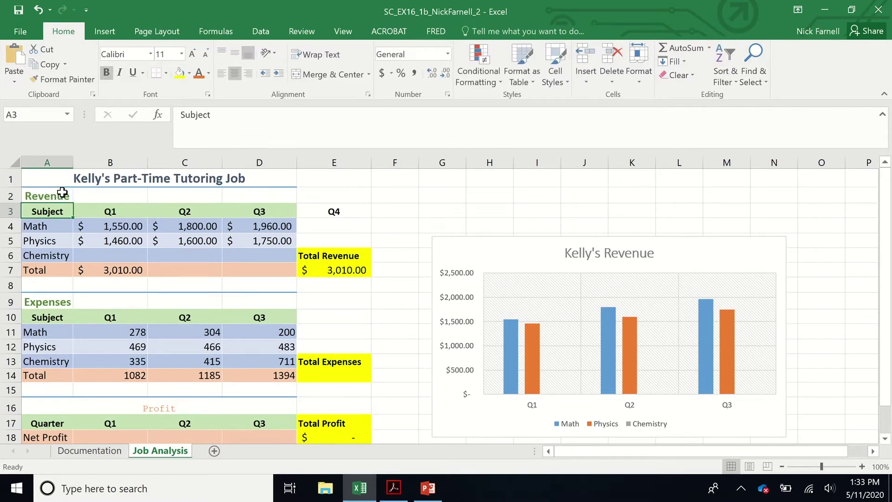
key(alt+Tab)
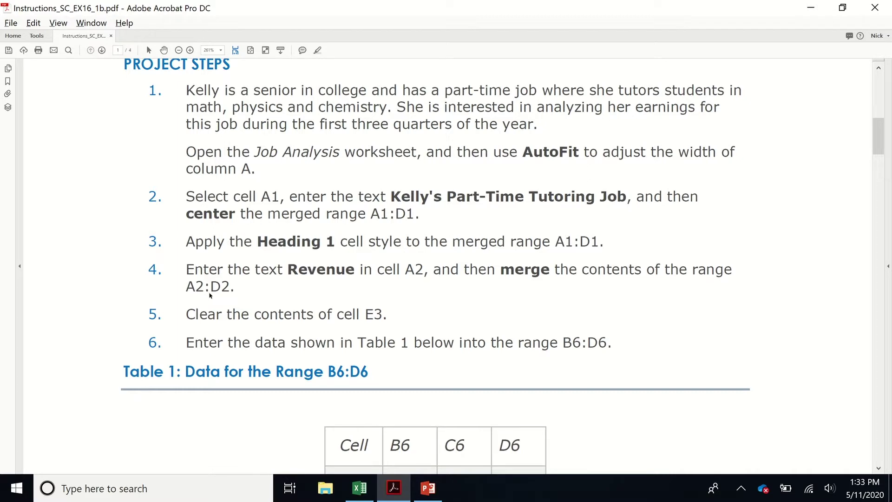
Merge and centre A2:D2 so Revenue sits above the revenue table.
key(alt+Tab)
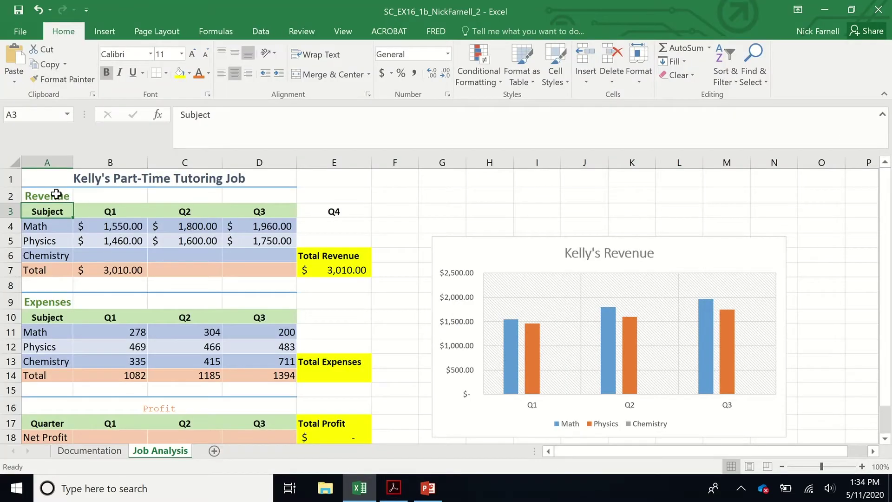
drag(56, 196, 249, 193)
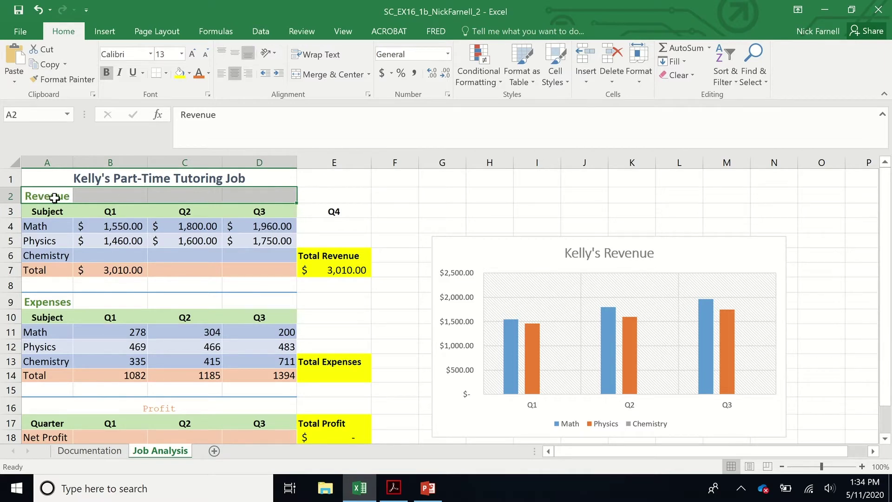
click(321, 76)
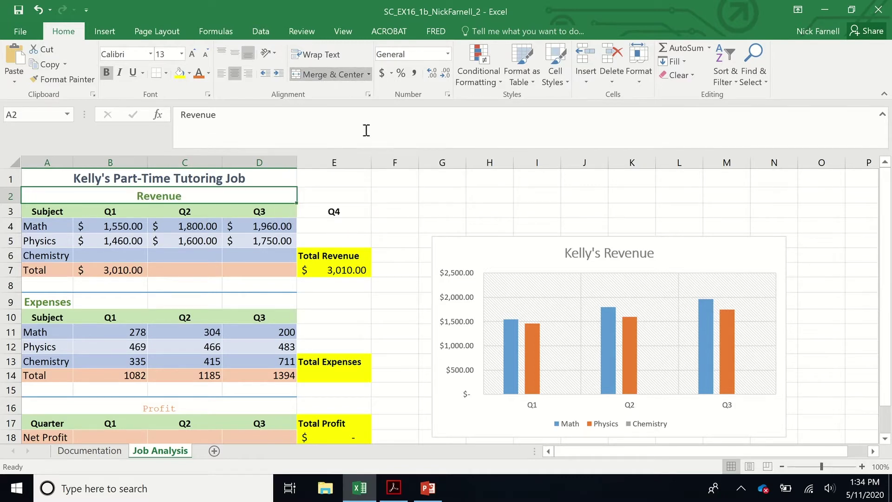
key(alt+Tab)
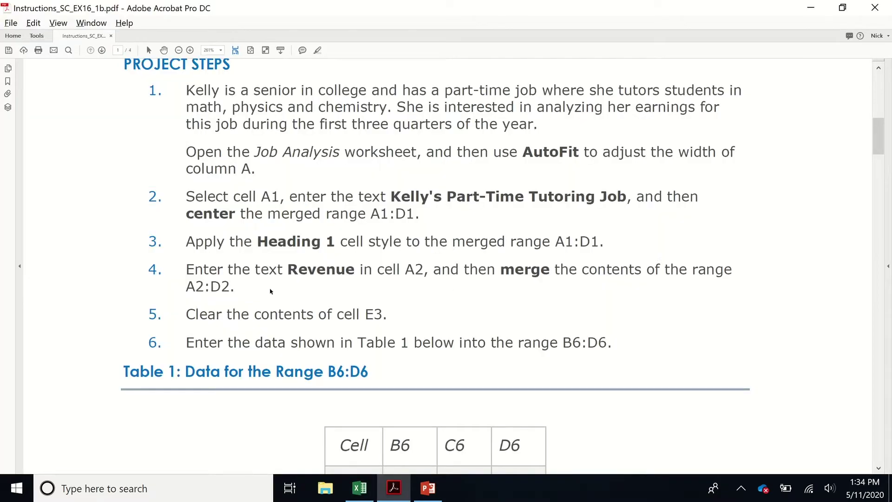
Delete the Q4 label from cell E3, leaving it empty.
scroll(278, 300, down, 1)
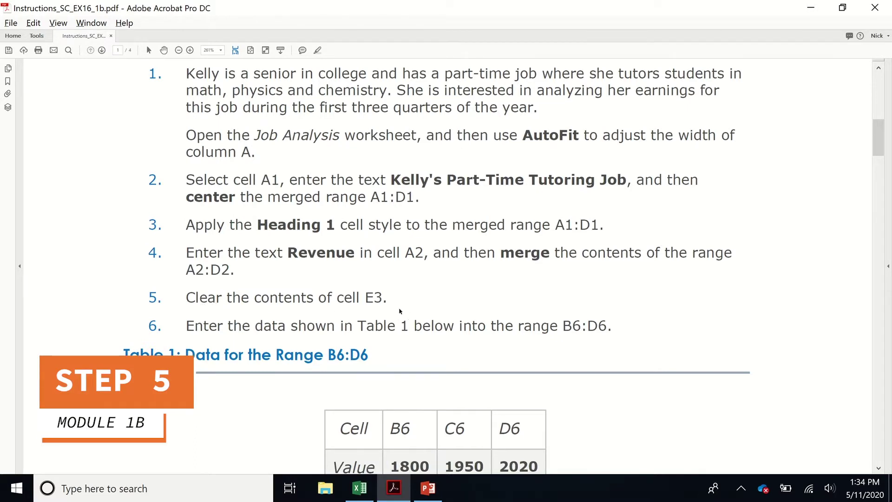
key(alt+Tab)
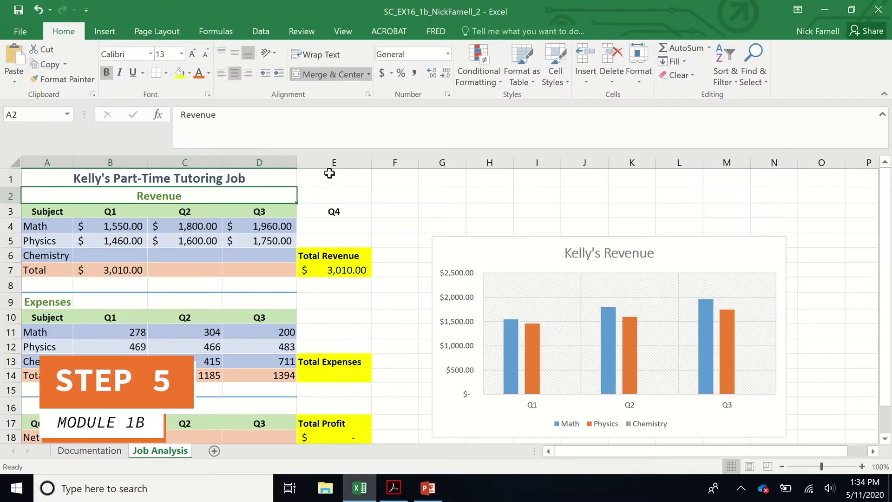
click(334, 161)
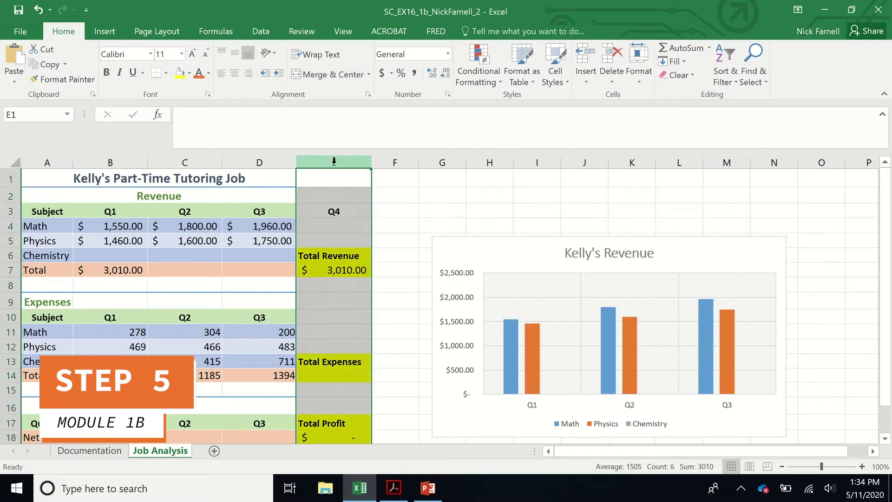
click(342, 213)
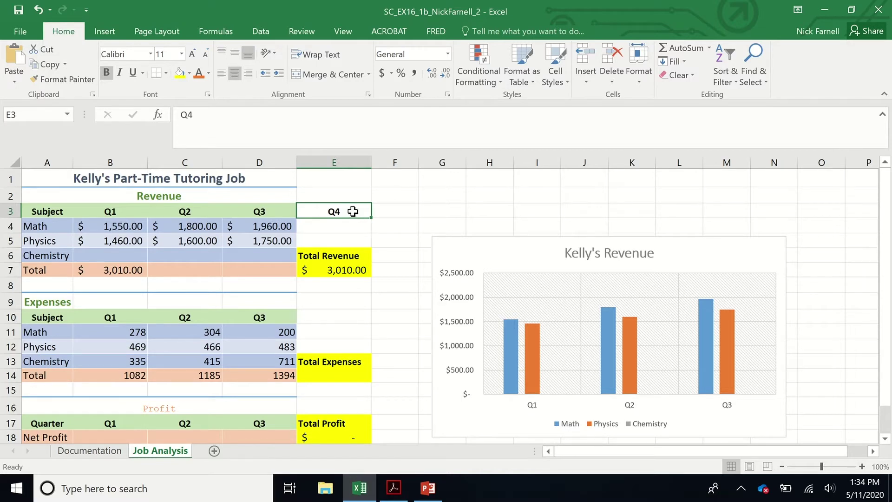
key(Delete)
key(alt+Tab)
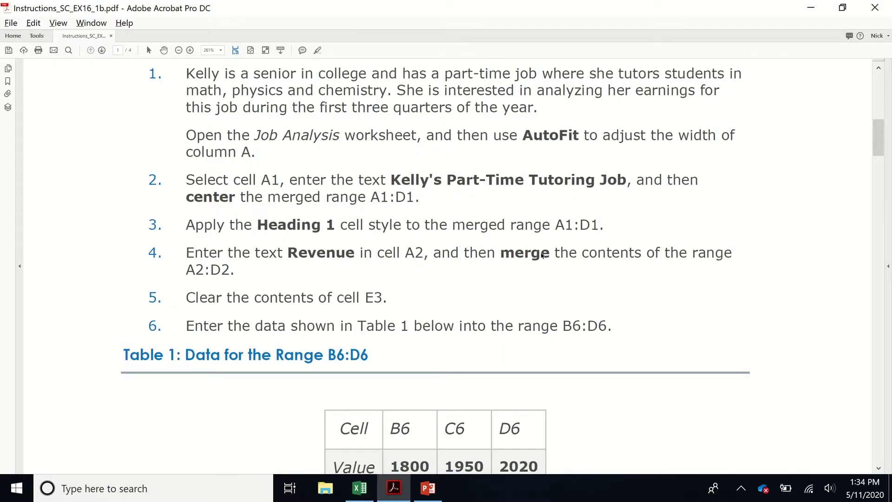
Find Chemistry's Q1–Q3 revenue values in the instructions and select cell B6.
scroll(240, 308, down, 3)
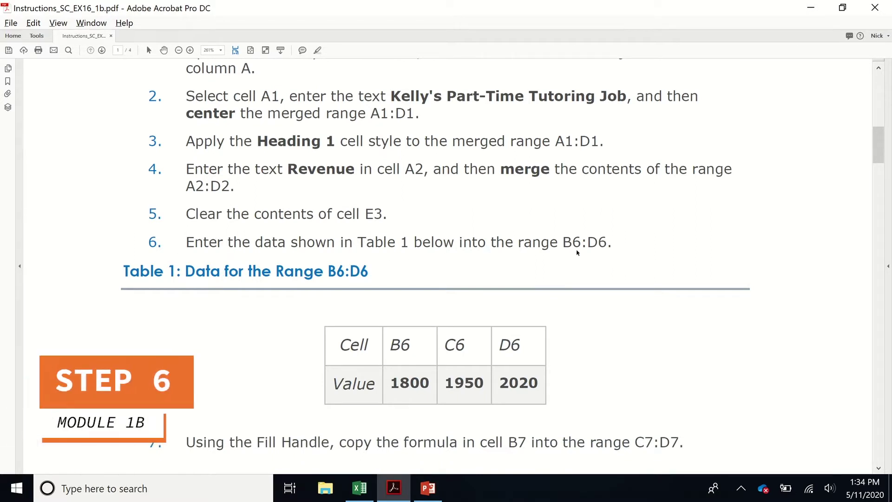
scroll(592, 255, down, 1)
scroll(575, 290, down, 1)
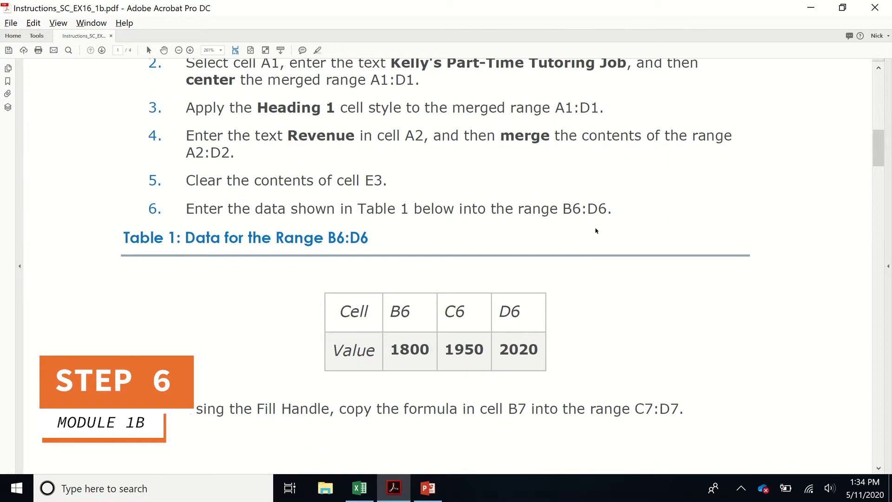
key(alt+Tab)
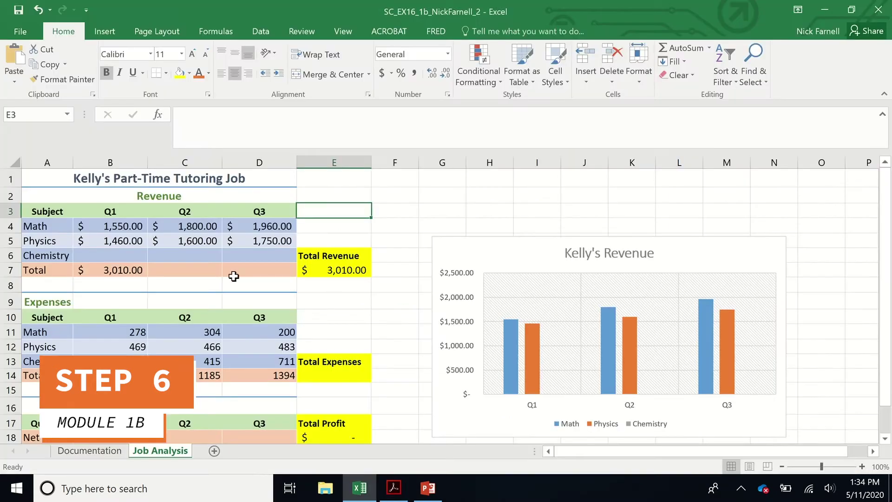
click(108, 254)
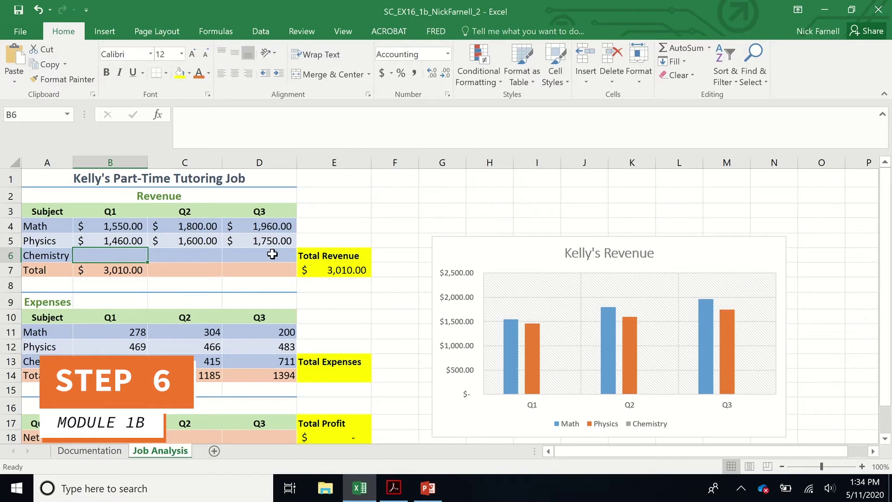
drag(271, 253, 123, 253)
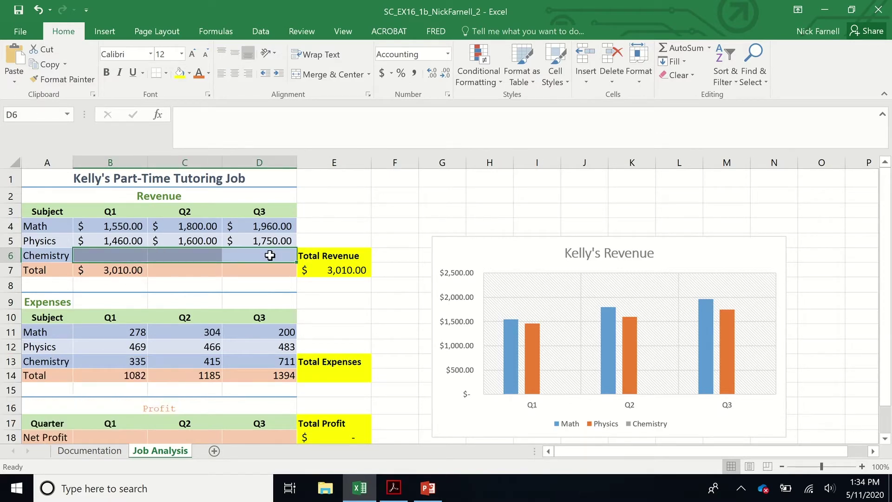
key(alt+Tab)
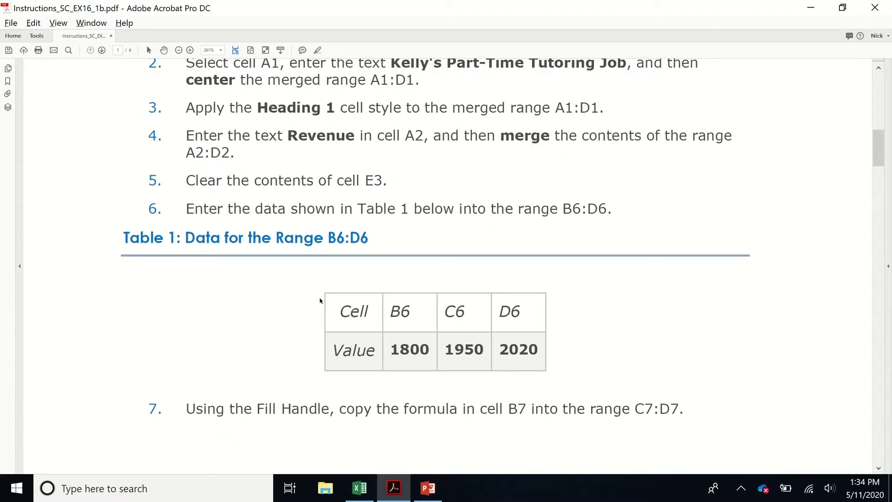
key(alt+Tab)
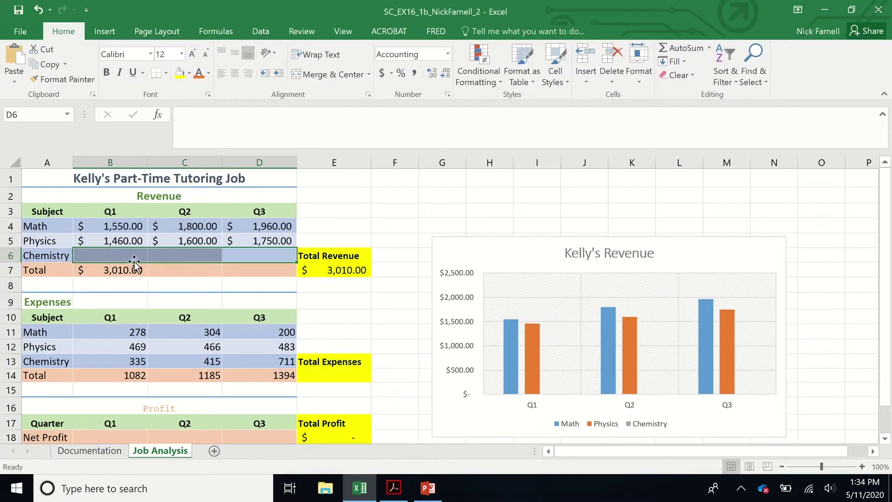
key(alt+Tab)
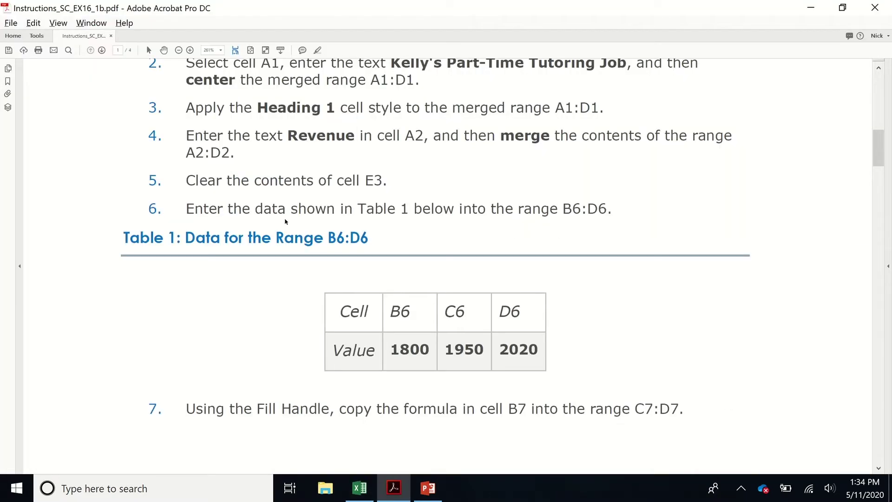
key(alt+Tab)
click(110, 257)
Enter Chemistry's revenue of 1800, 1950 and 2020 in B6, C6 and D6.
text(1800)
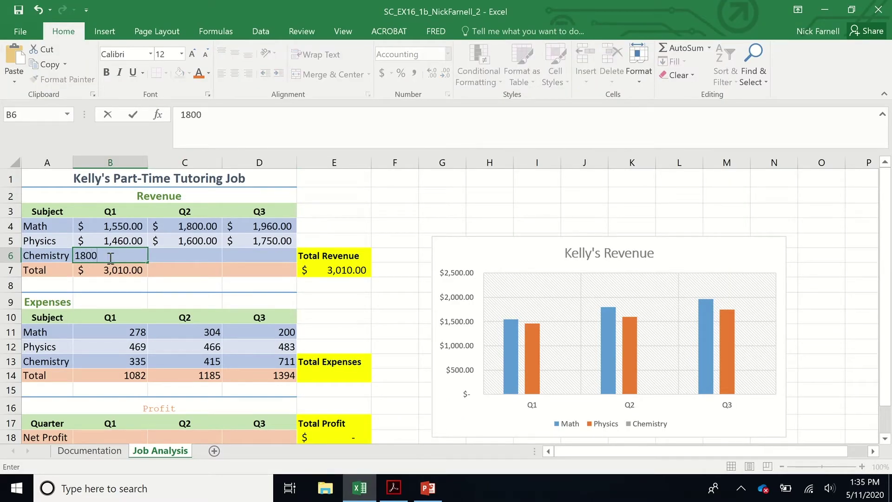
key(Tab)
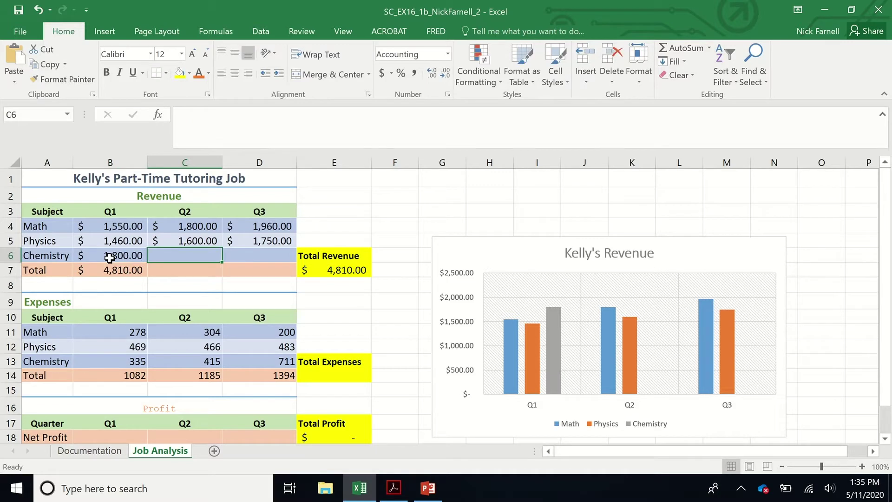
key(alt+Tab)
key(alt+Tab)
text(196)
key(BackSpace)
text(50)
key(Tab)
key(alt+Tab)
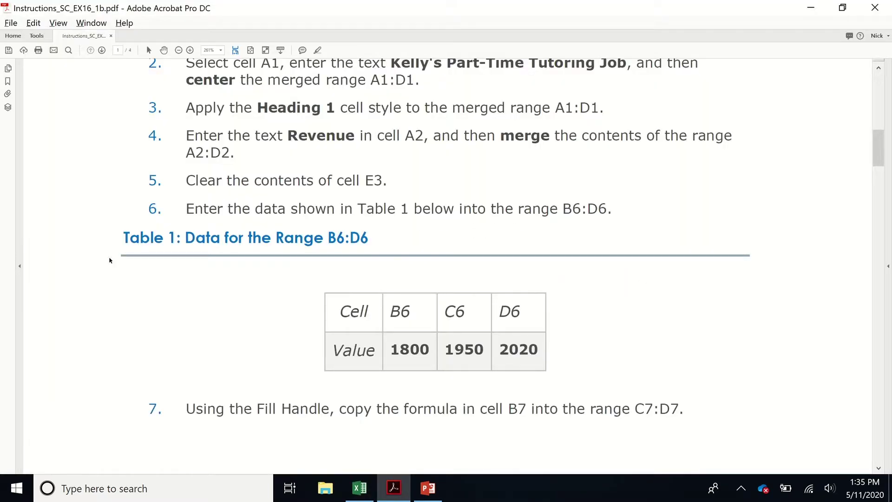
key(alt+Tab)
text(2020)
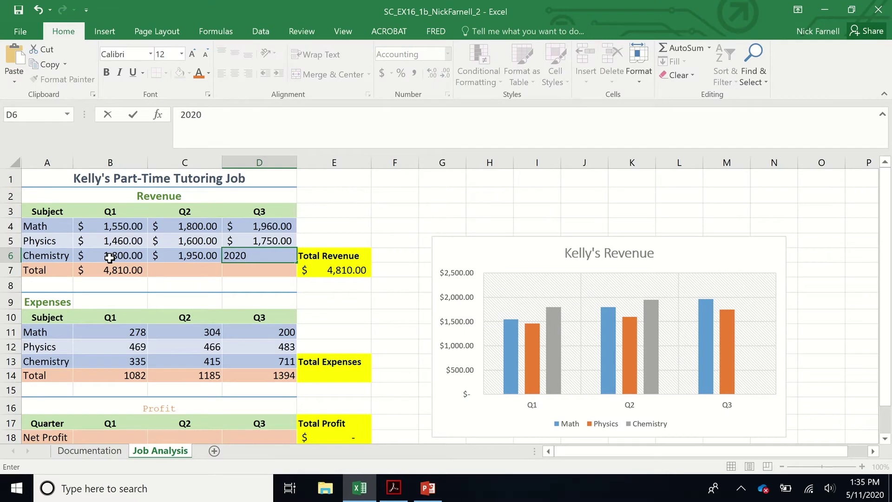
key(Tab)
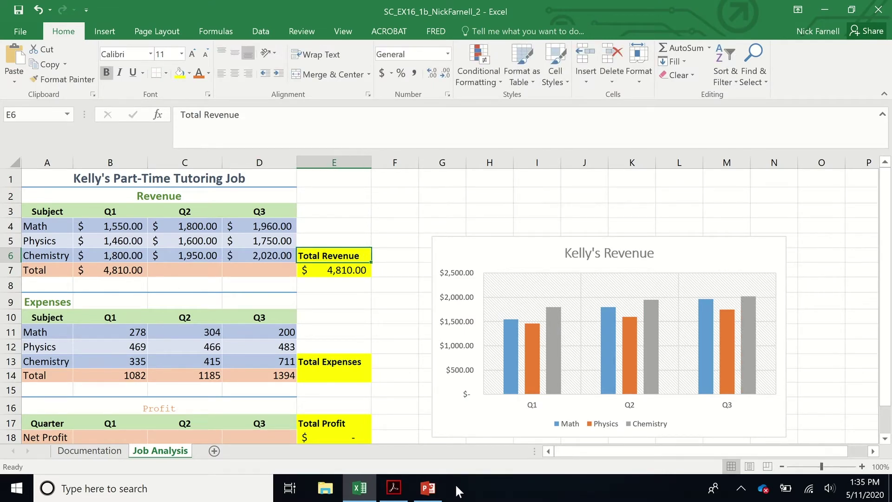
key(alt+Tab)
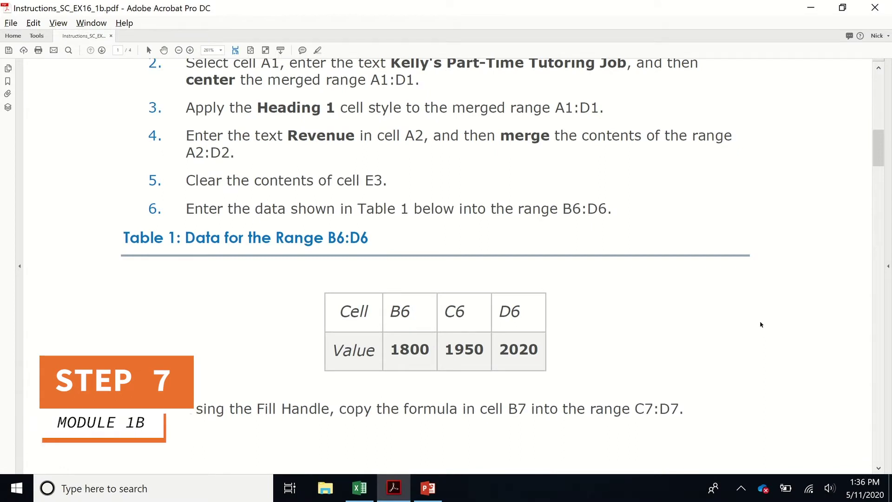
Check the instructions PDF, then select the Q1 total SUM formula in B7.
scroll(539, 370, down, 3)
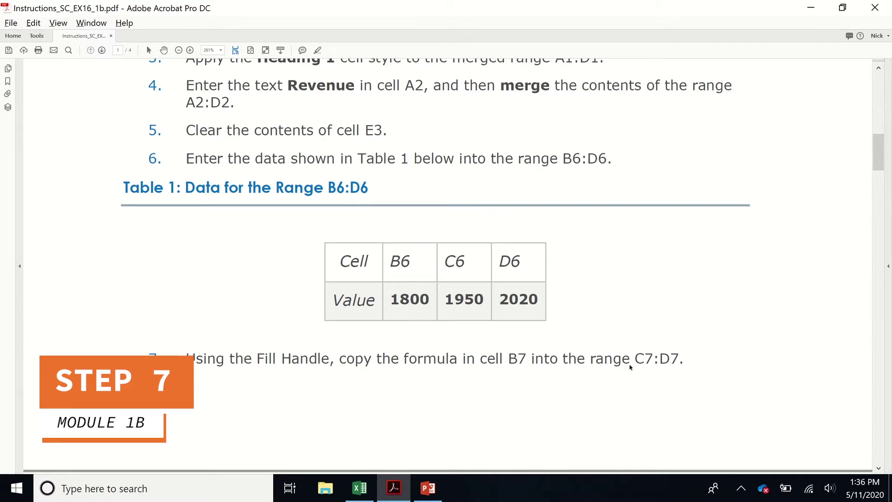
scroll(604, 359, down, 1)
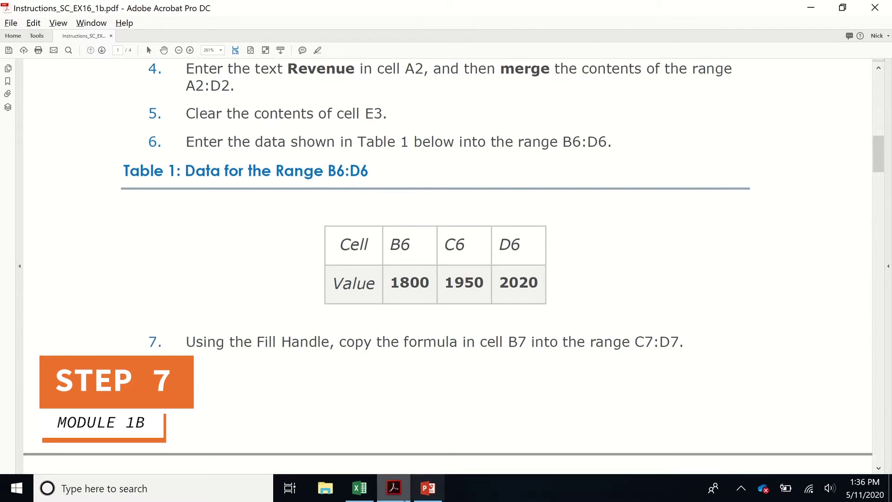
click(425, 492)
click(394, 488)
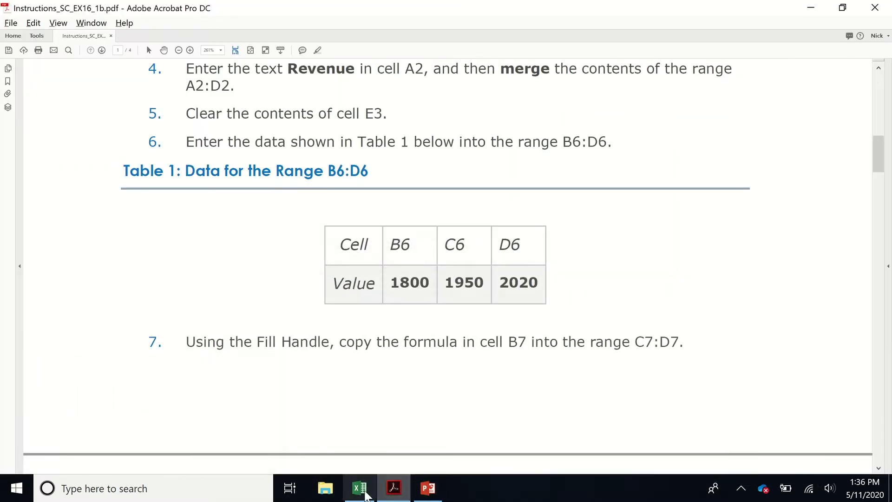
click(361, 493)
scroll(190, 350, down, 1)
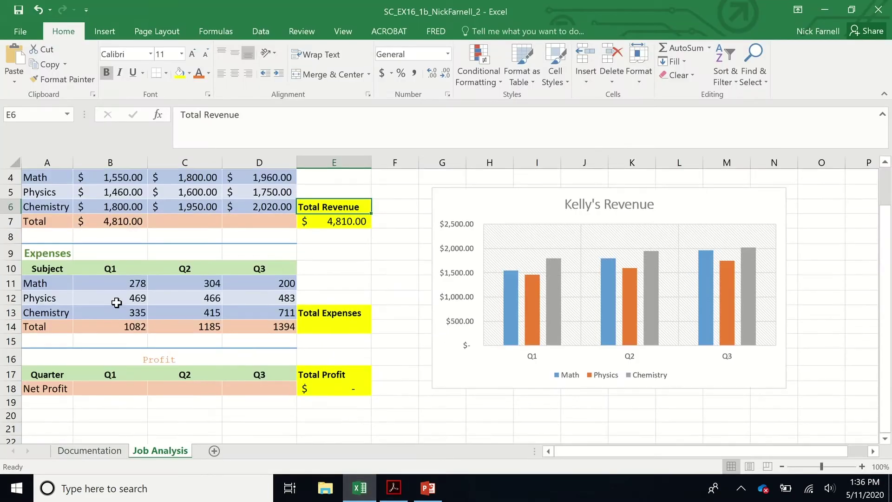
click(115, 221)
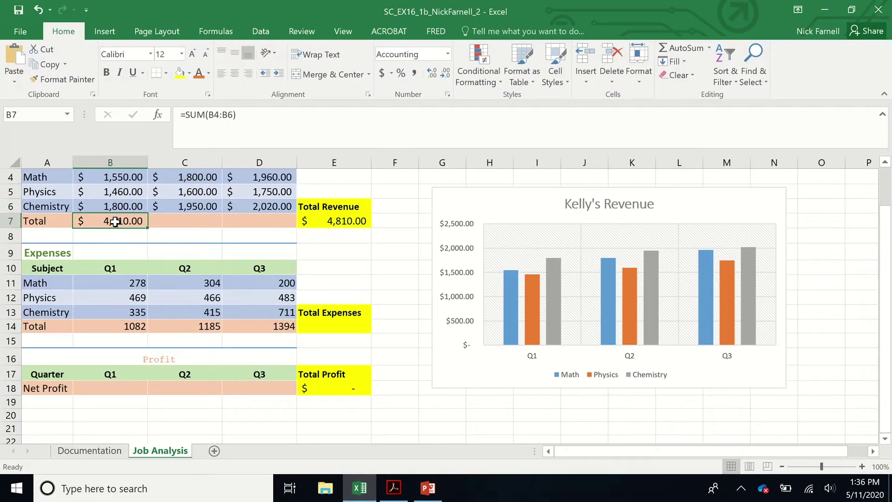
scroll(132, 239, up, 1)
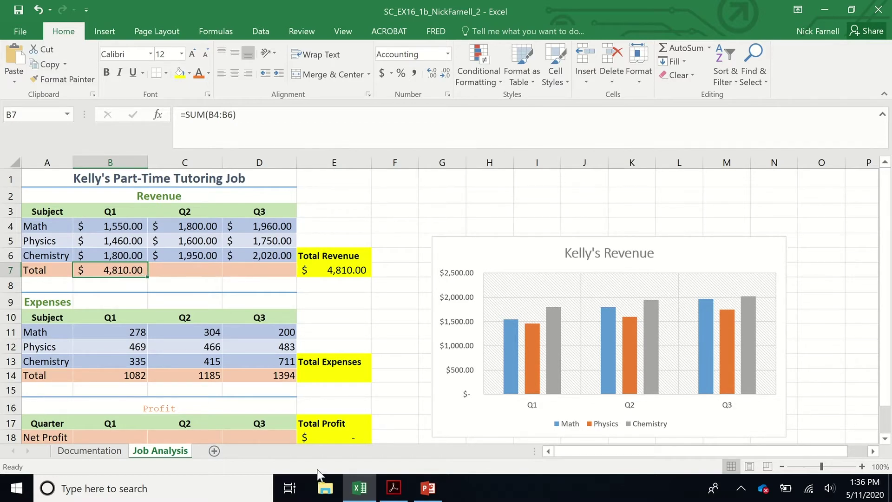
key(alt+Tab)
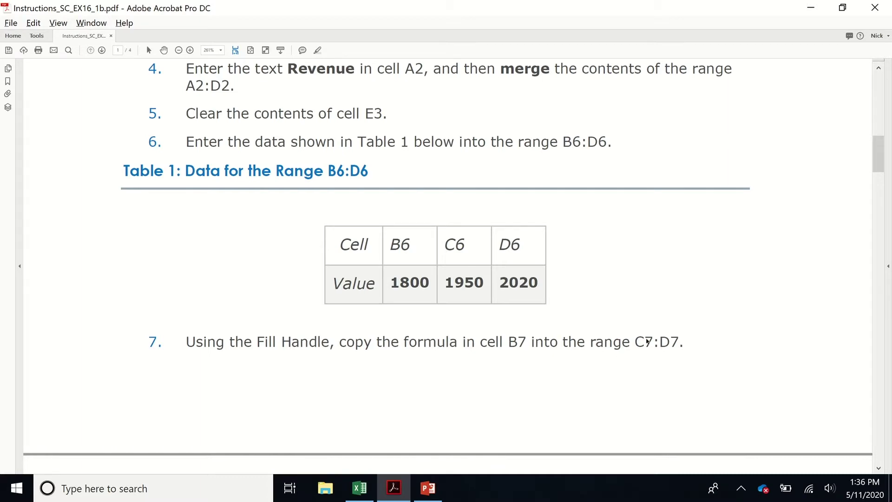
key(alt+Tab)
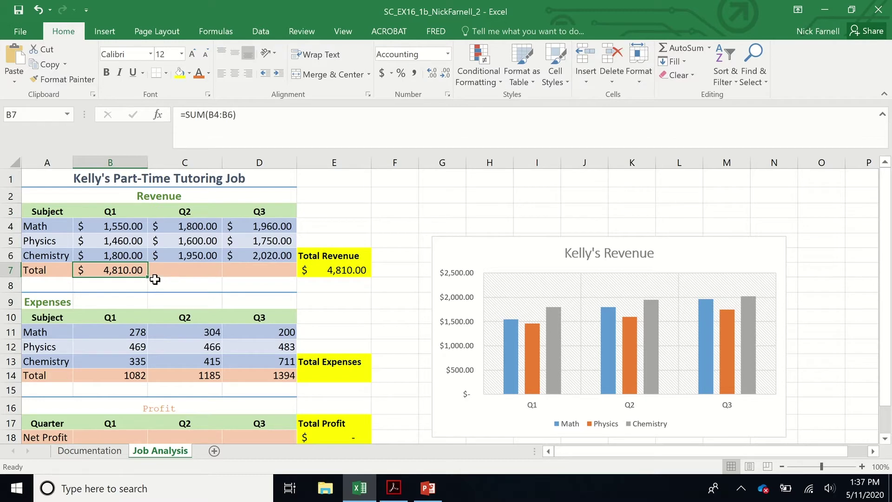
Fill the B7 SUM formula across C7:D7, giving totals of 5,350.00 and 5,730.00.
click(180, 272)
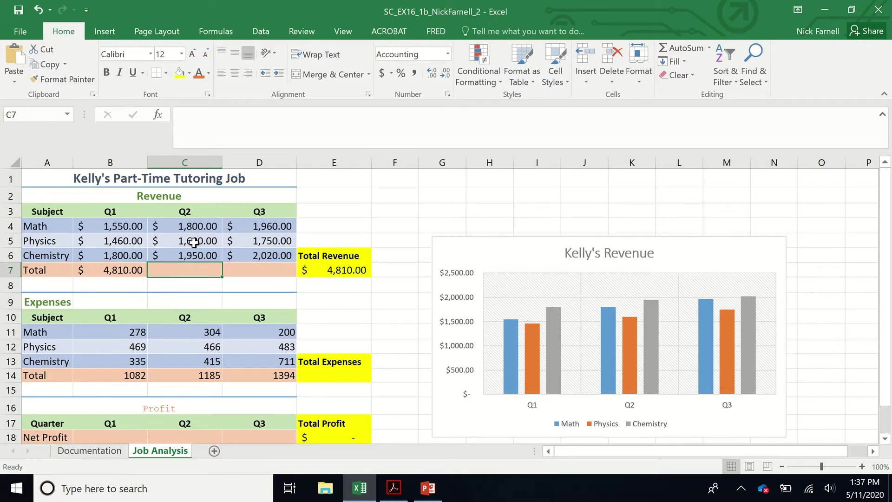
click(129, 272)
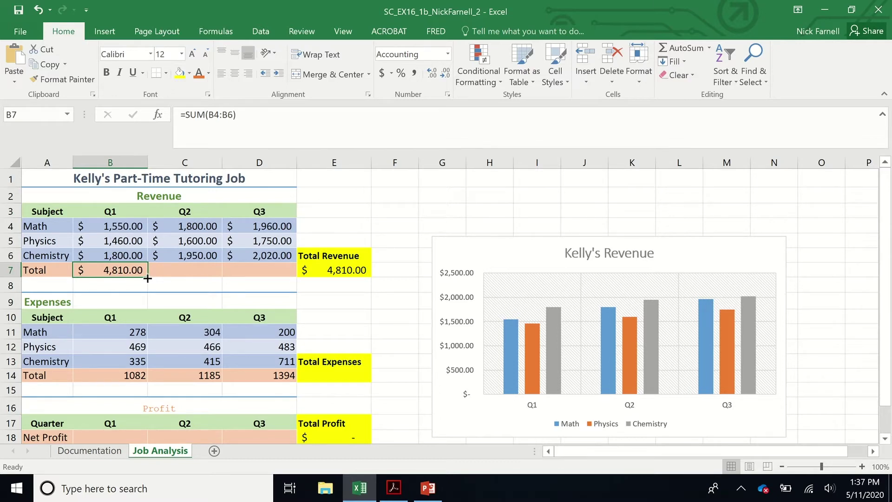
drag(147, 277, 276, 274)
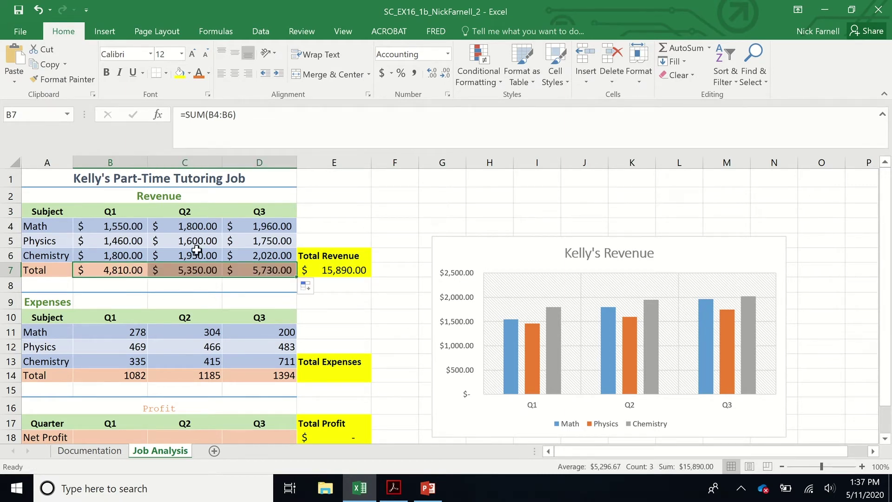
click(342, 297)
After reading the next instruction, merge and centre the Expenses heading from A9 across A9:D9.
key(alt+Tab)
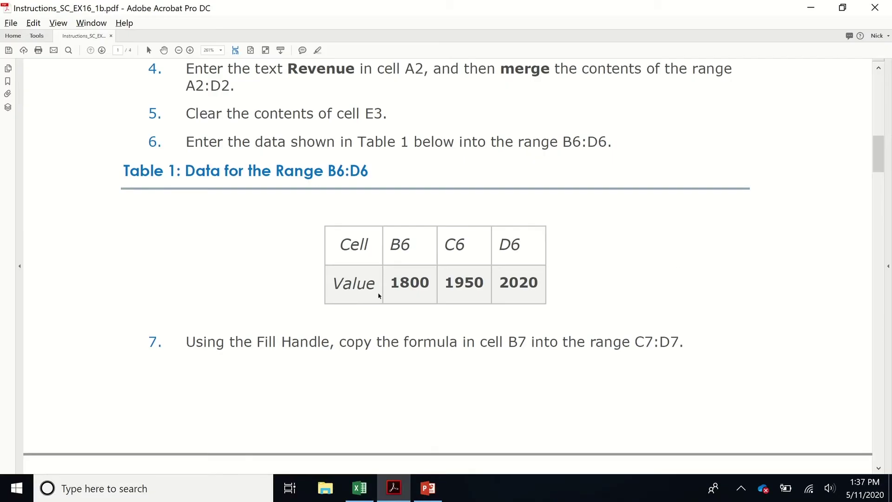
scroll(524, 311, down, 5)
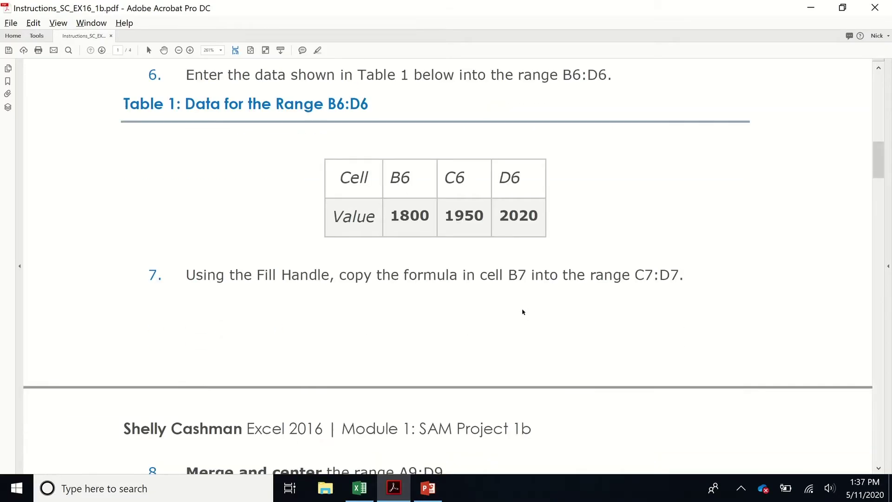
scroll(524, 311, down, 1)
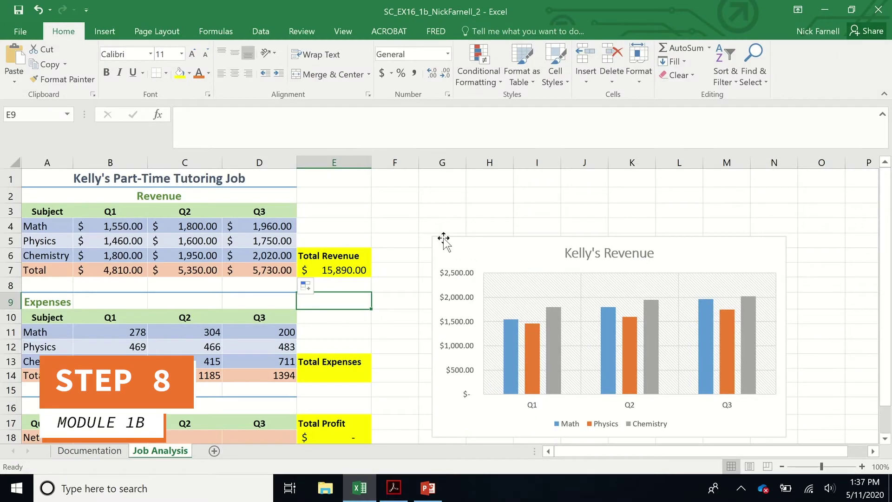
key(alt+Tab)
click(45, 299)
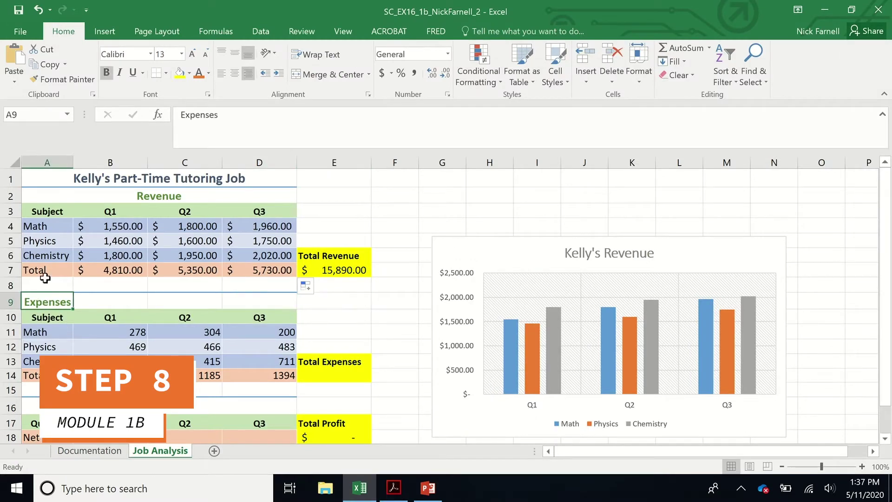
drag(276, 302, 59, 301)
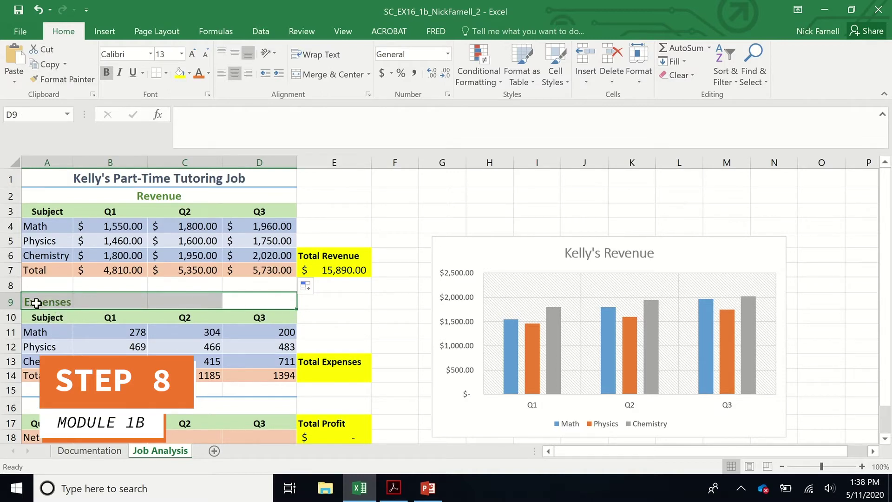
click(340, 77)
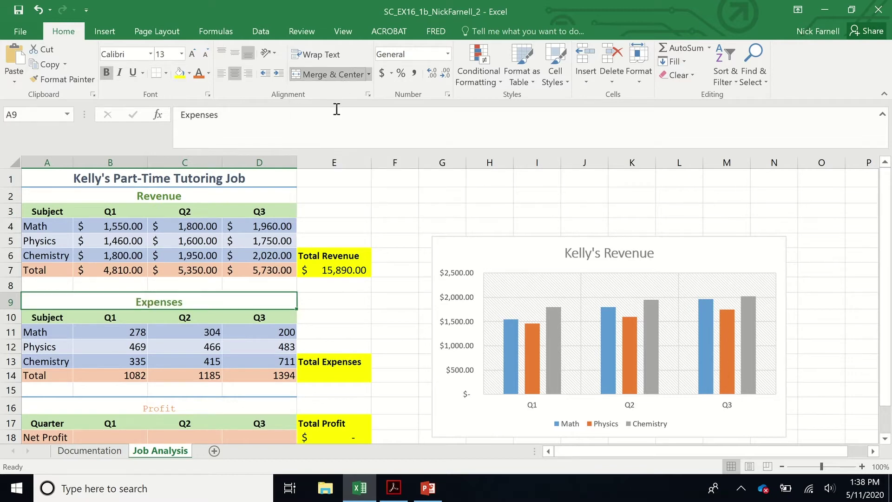
click(343, 303)
click(235, 303)
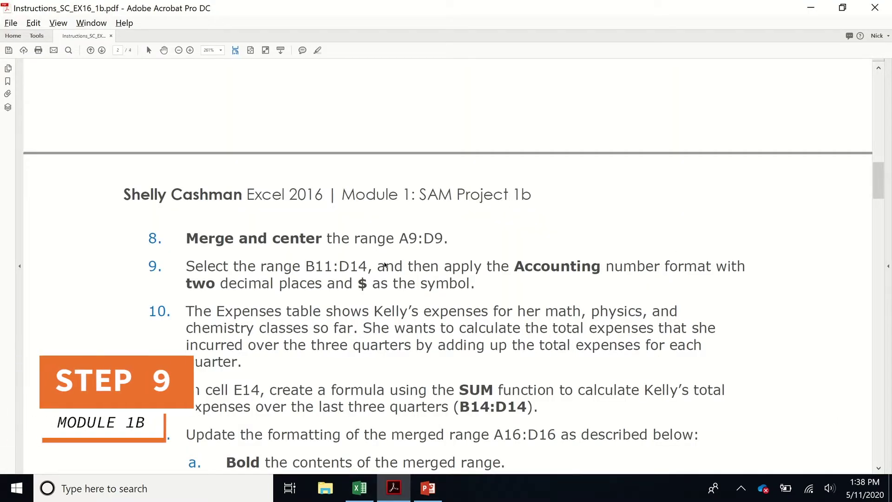
Select the expense figures B11:D14 and read step 9's Accounting-format instruction.
scroll(209, 269, down, 1)
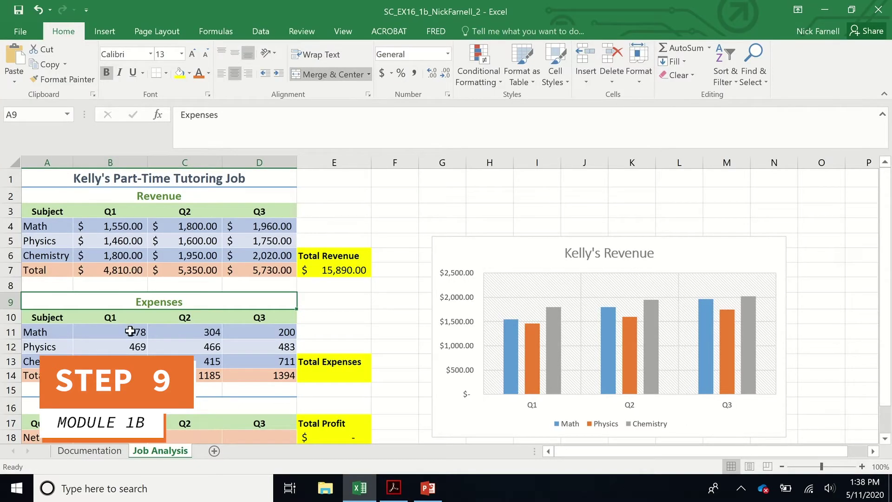
drag(130, 331, 266, 375)
key(alt+Tab)
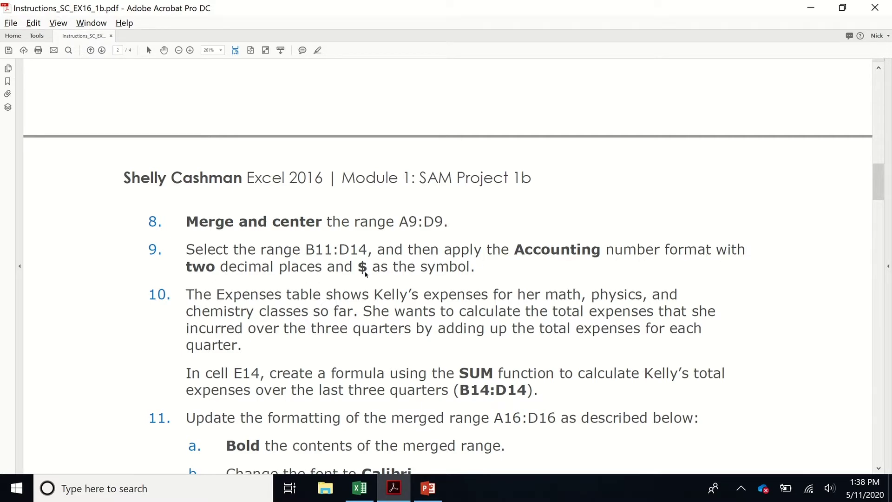
key(alt+Tab)
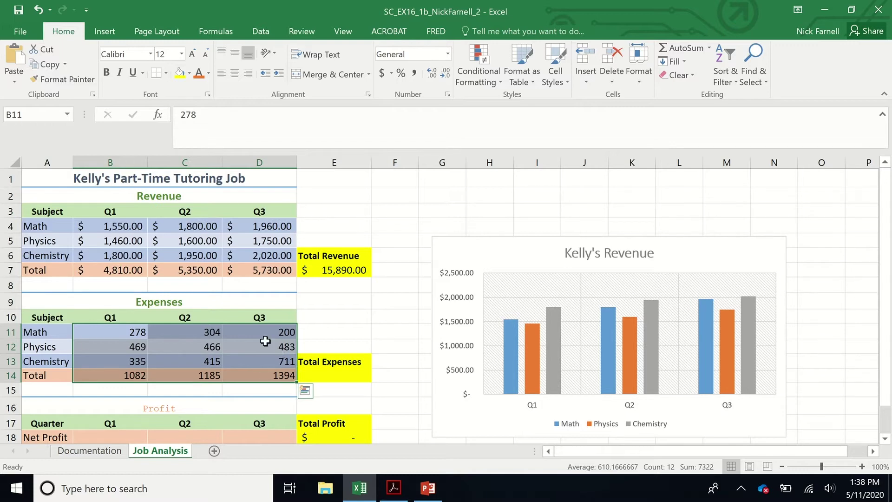
Apply Accounting number format to B11:D14 so values show like $1,082.00.
click(105, 348)
click(100, 329)
drag(100, 329, 261, 373)
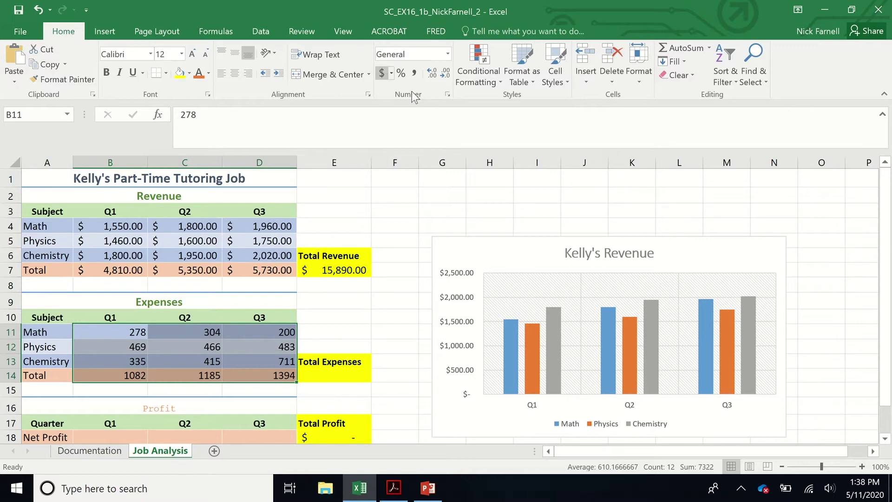
click(449, 55)
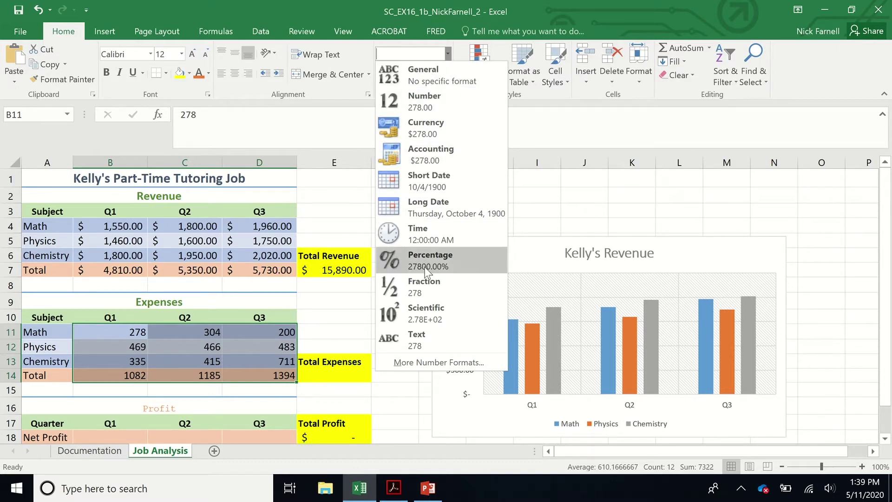
click(456, 152)
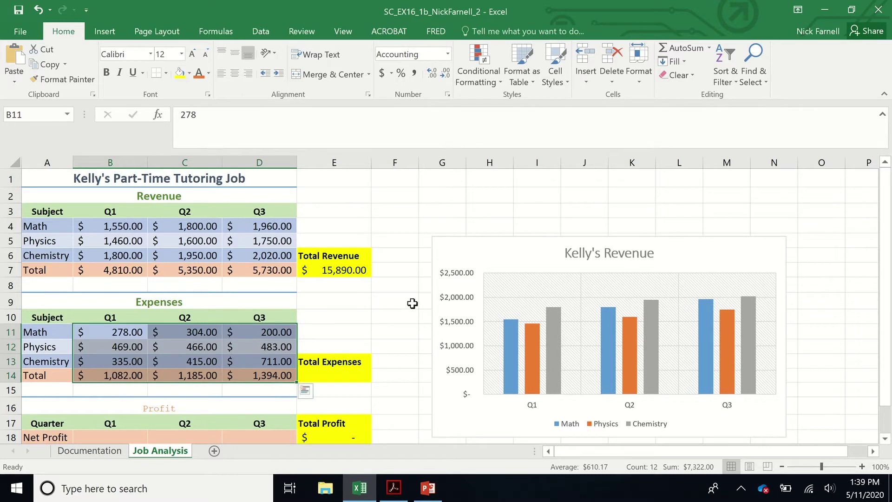
Read step 10, which asks for a SUM of B14:D14 in cell E14.
key(alt+Tab)
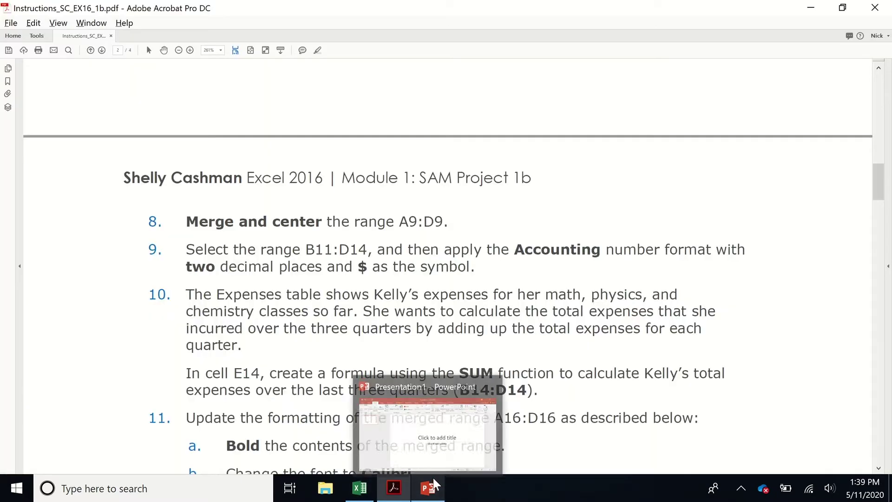
scroll(547, 273, down, 3)
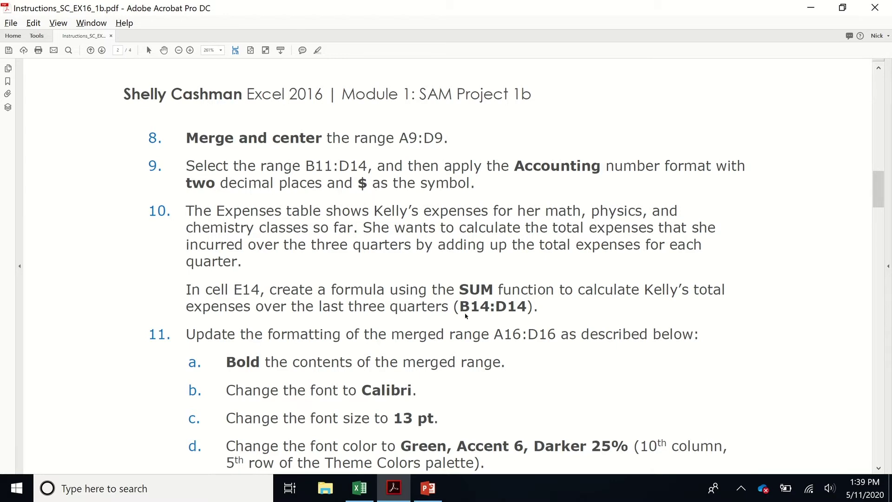
key(alt+Tab)
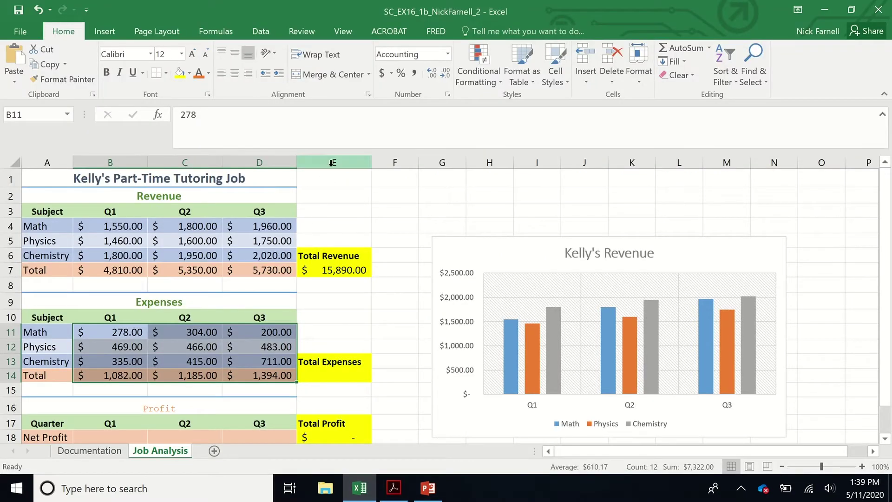
Enter =SUM(B14:D14) in E14, giving total expenses of $3,661.00.
click(338, 373)
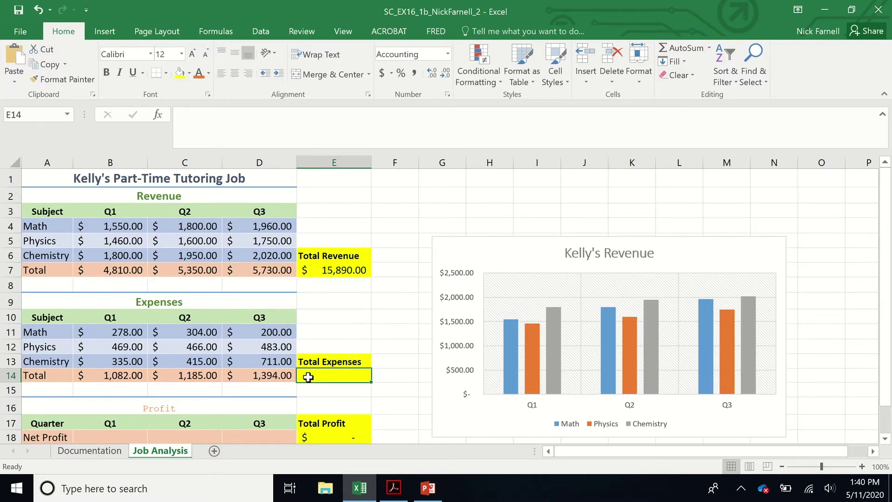
text(=)
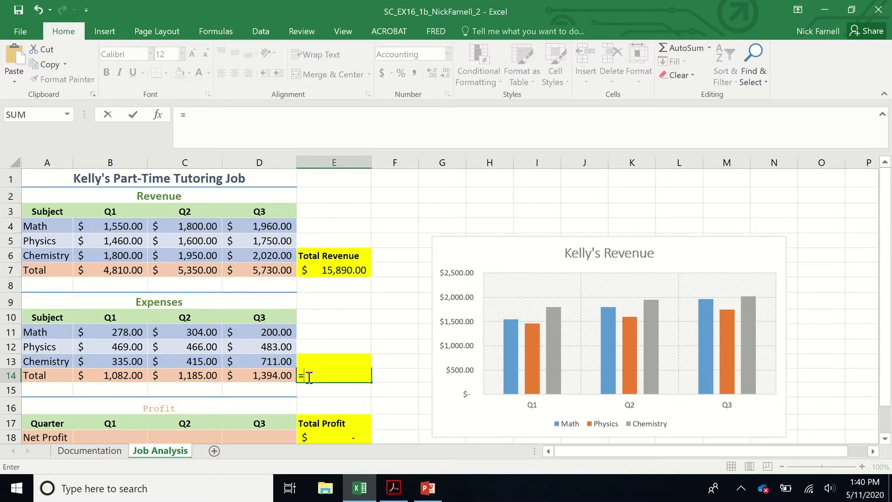
text(sum)
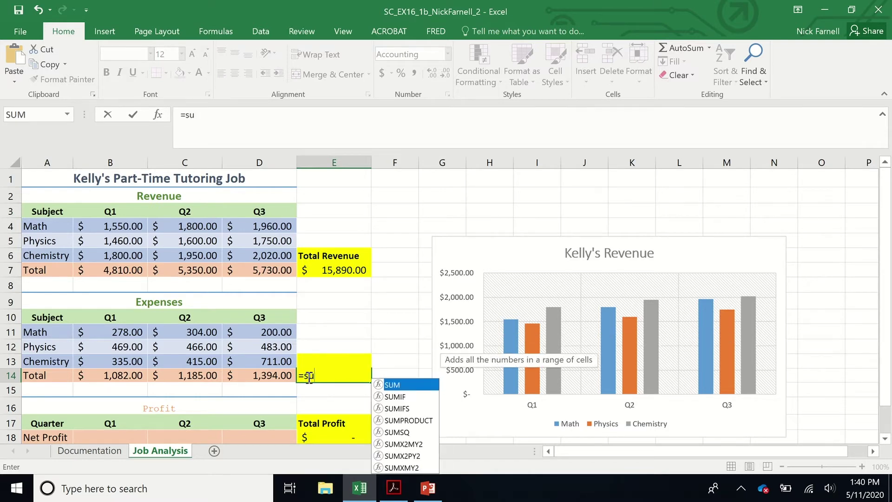
double_click(391, 386)
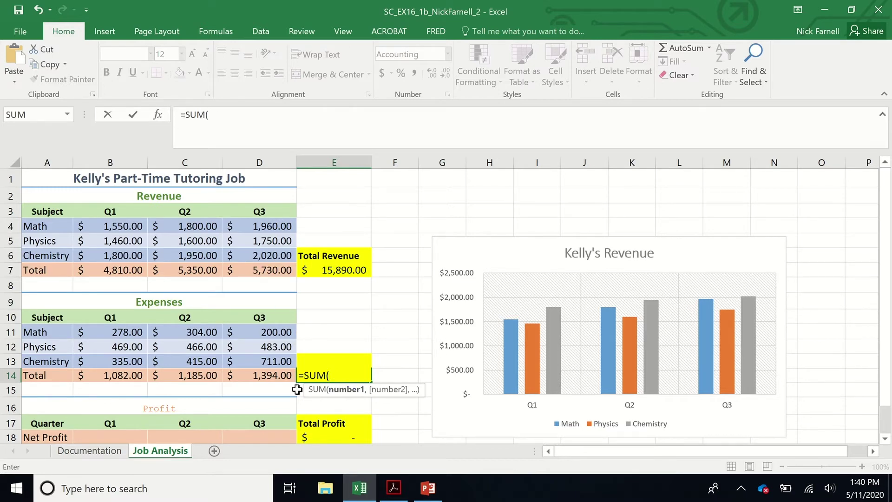
drag(281, 374, 128, 376)
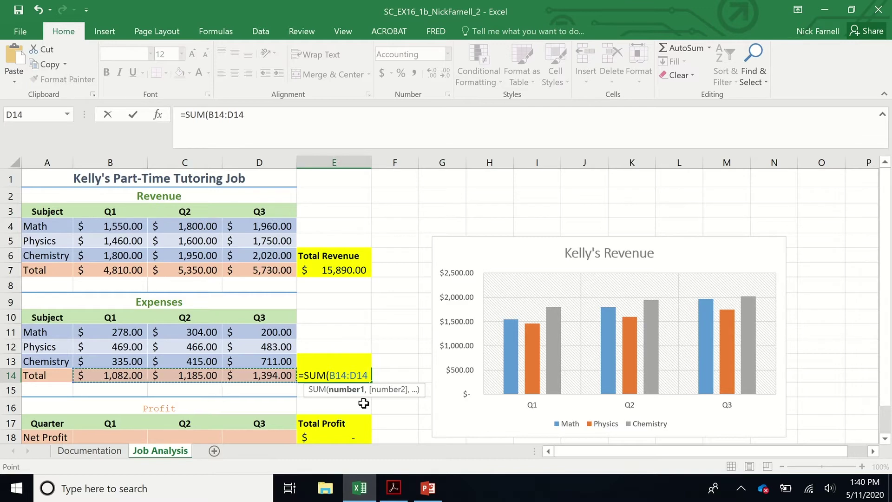
key(Return)
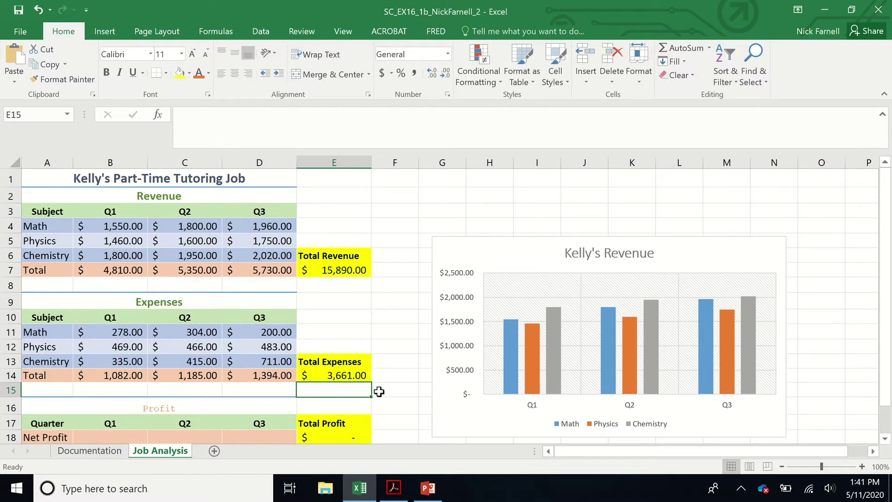
Read step 11's formatting rules for the merged Profit range A16:D16, then scroll the sheet down.
key(alt+Tab)
scroll(560, 313, down, 1)
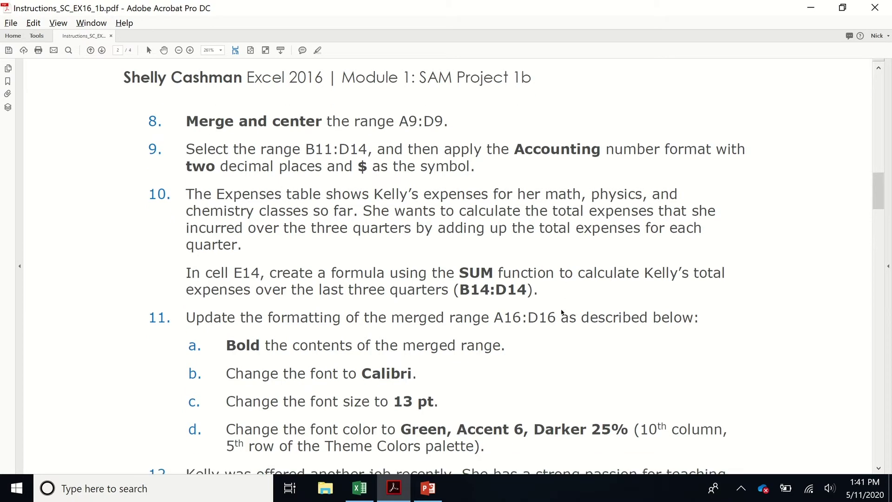
scroll(562, 312, down, 4)
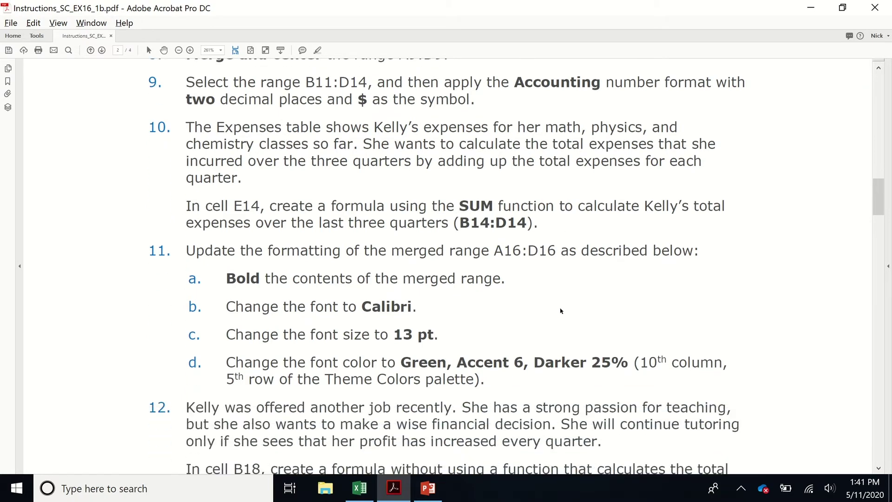
key(alt+Tab)
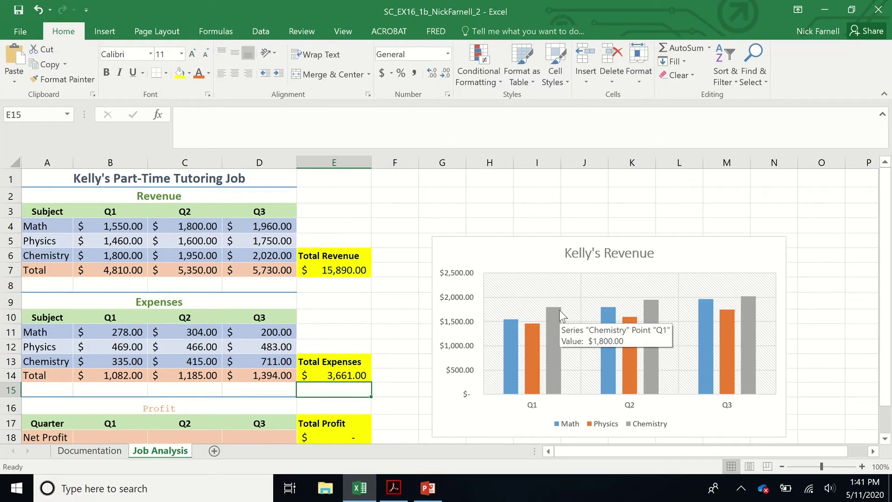
key(alt+Tab)
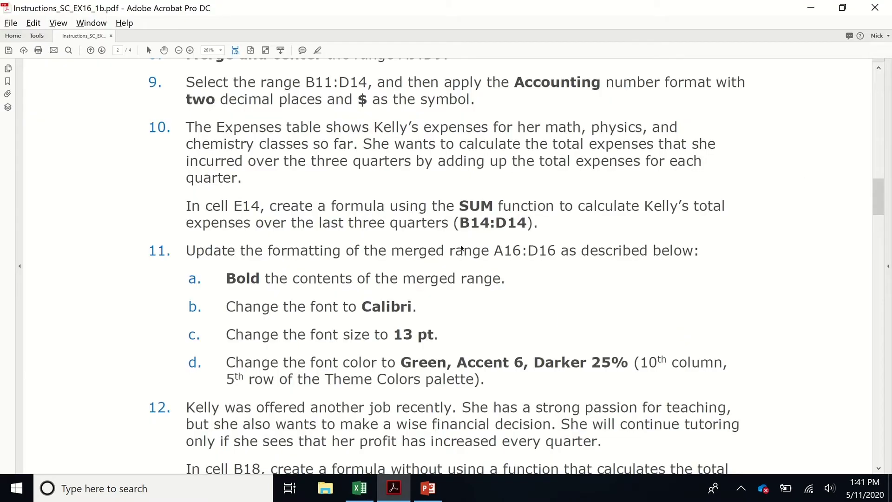
scroll(552, 230, down, 1)
scroll(546, 286, down, 1)
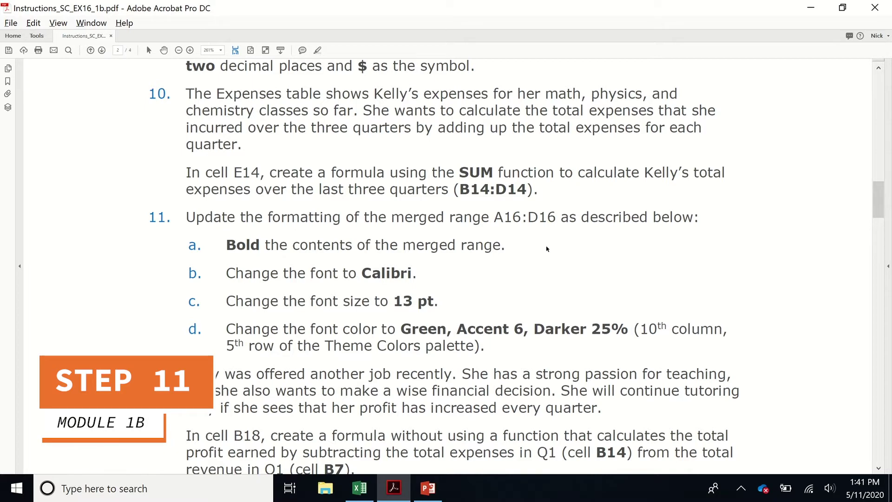
scroll(685, 230, down, 1)
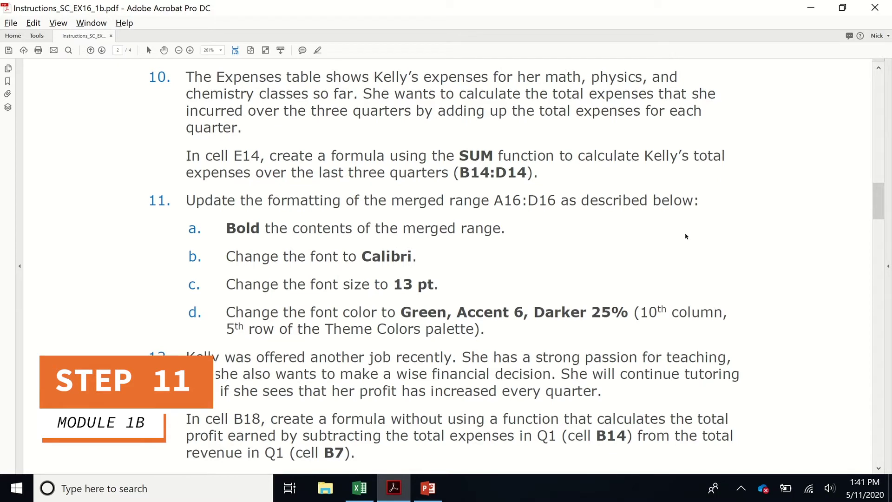
key(alt+Tab)
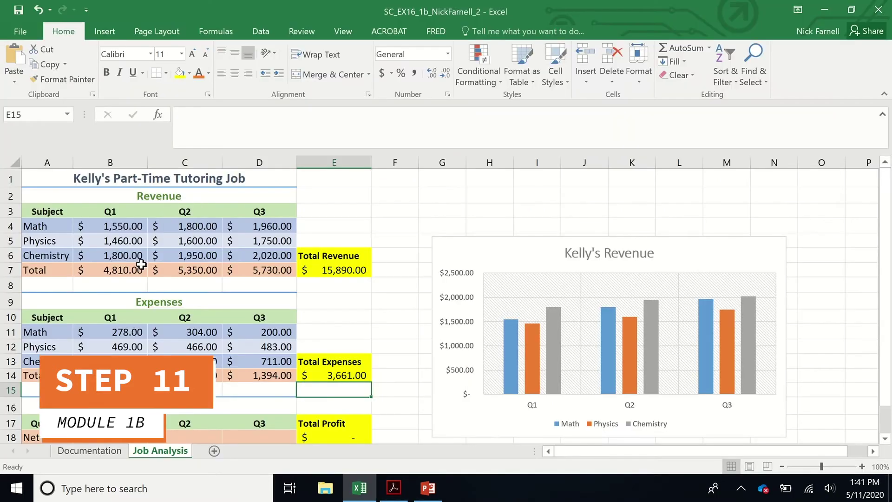
scroll(39, 362, down, 2)
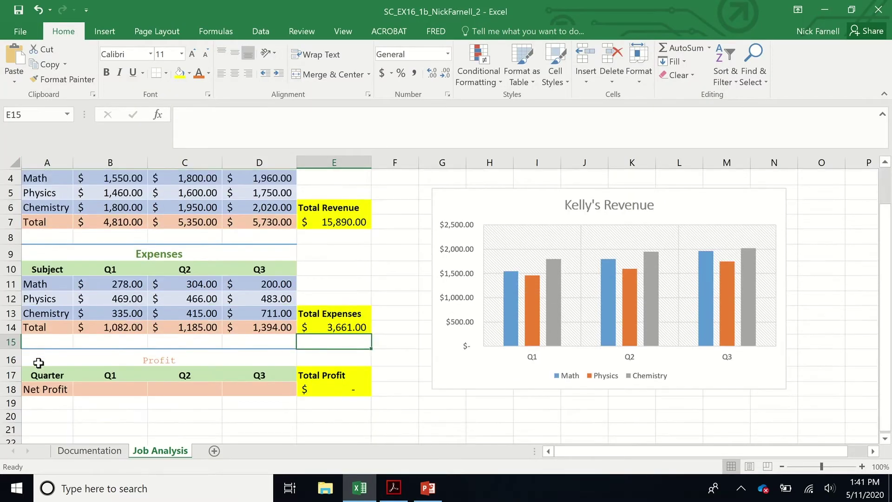
Make the merged Profit heading in A16 bold and change its font to Calibri.
click(50, 314)
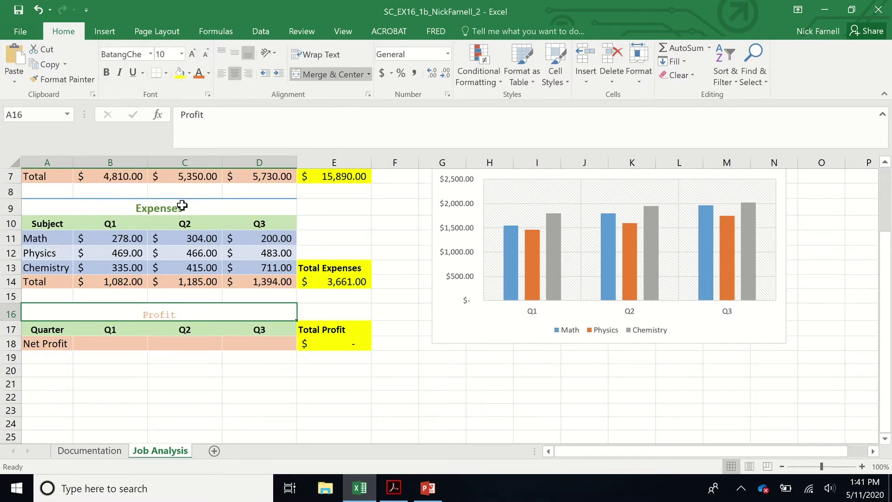
key(alt+Tab)
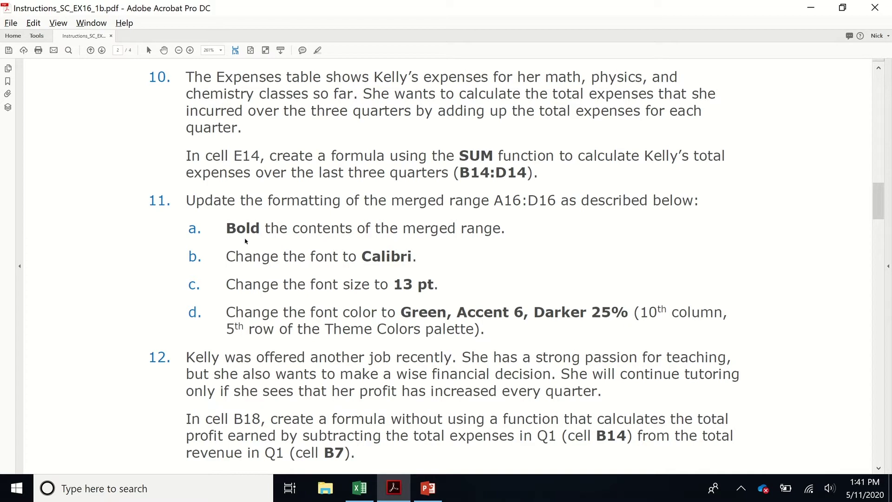
key(alt+Tab)
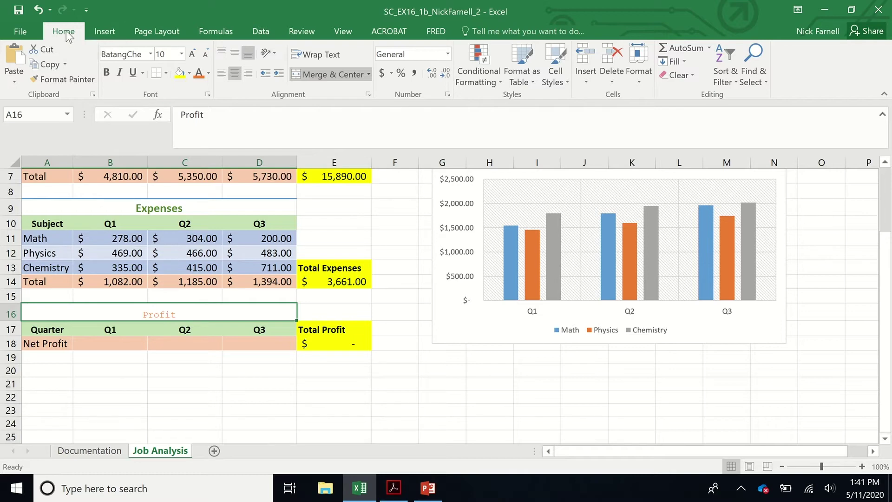
click(106, 73)
key(alt+Tab)
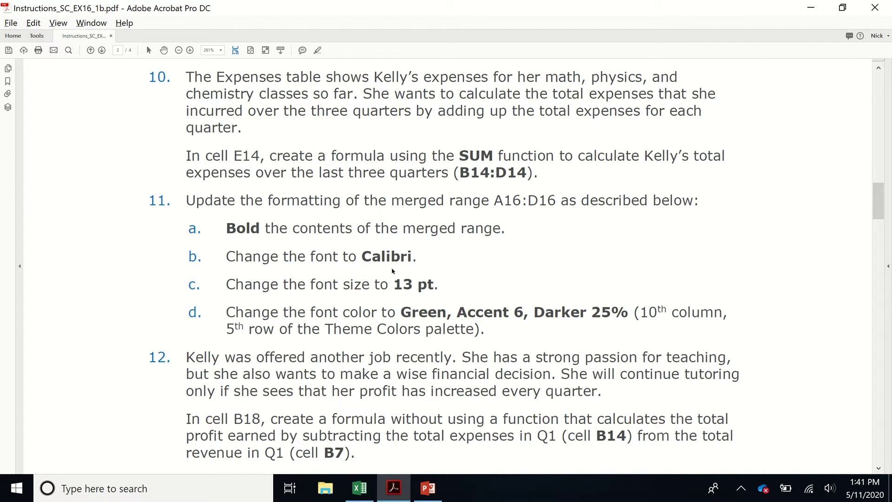
key(alt+Tab)
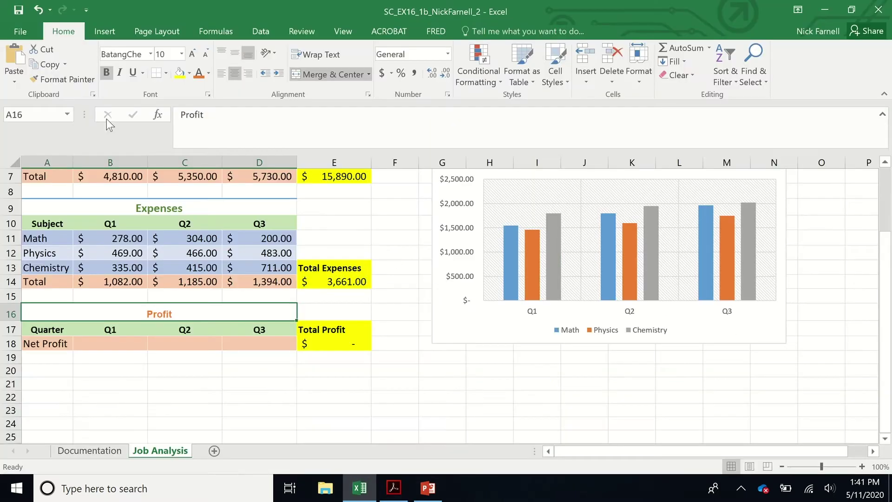
click(150, 54)
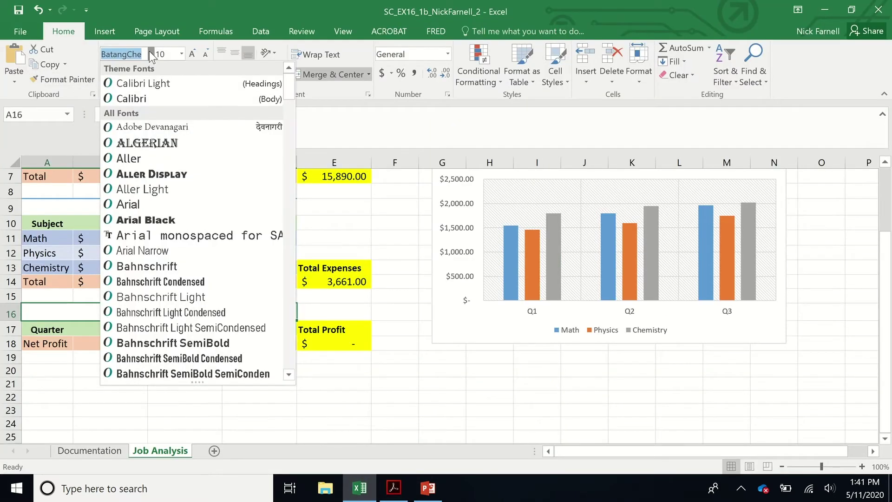
click(143, 97)
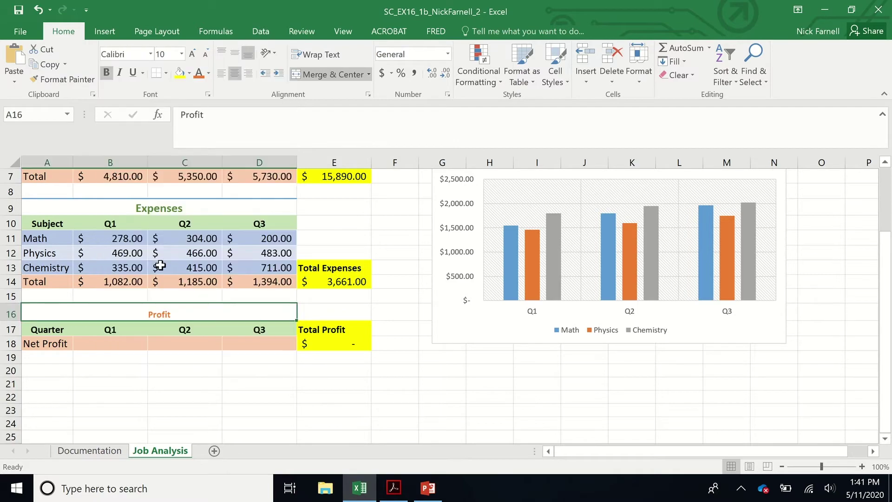
Set the Profit heading's font size to 13 pt.
key(alt+Tab)
key(alt+Tab)
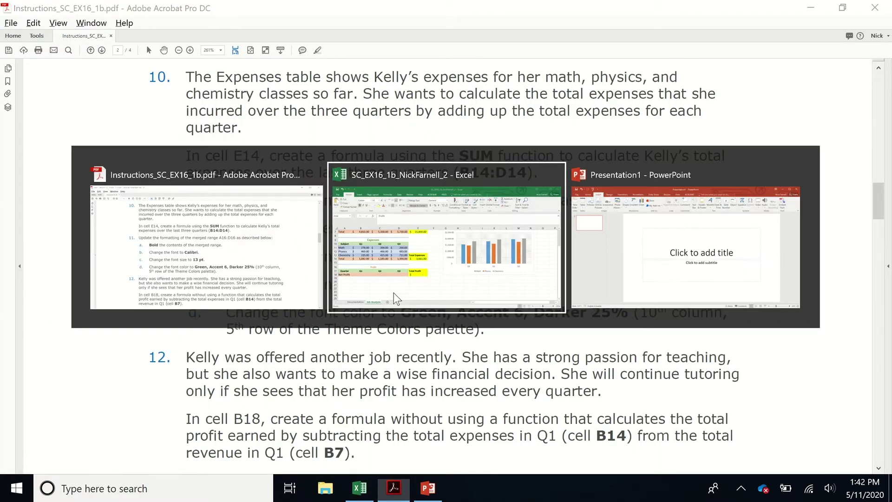
click(181, 55)
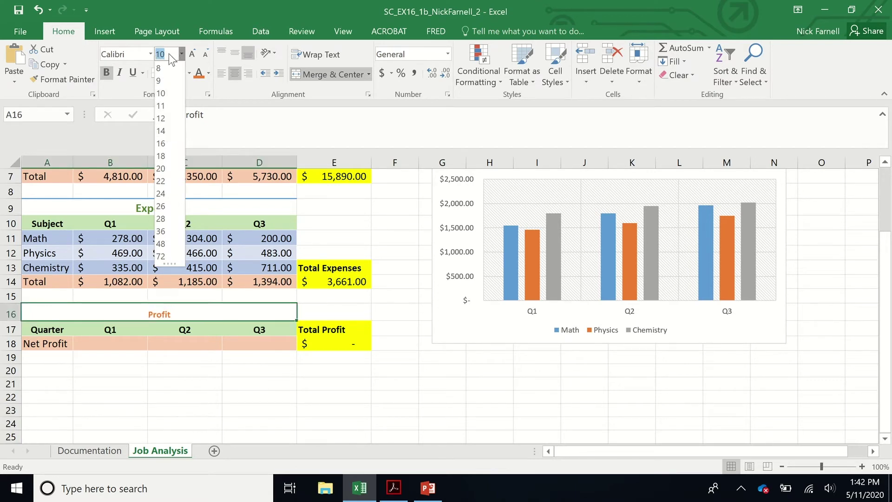
key(BackSpace)
text(13)
key(Return)
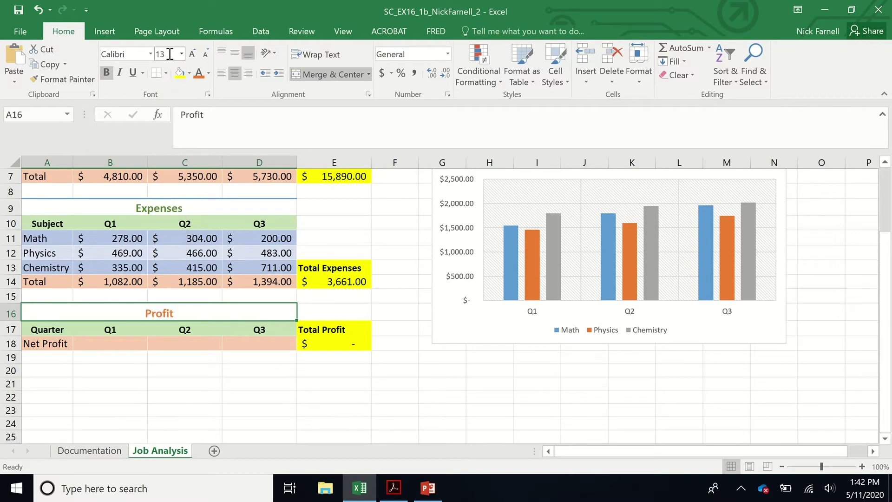
key(alt+Tab)
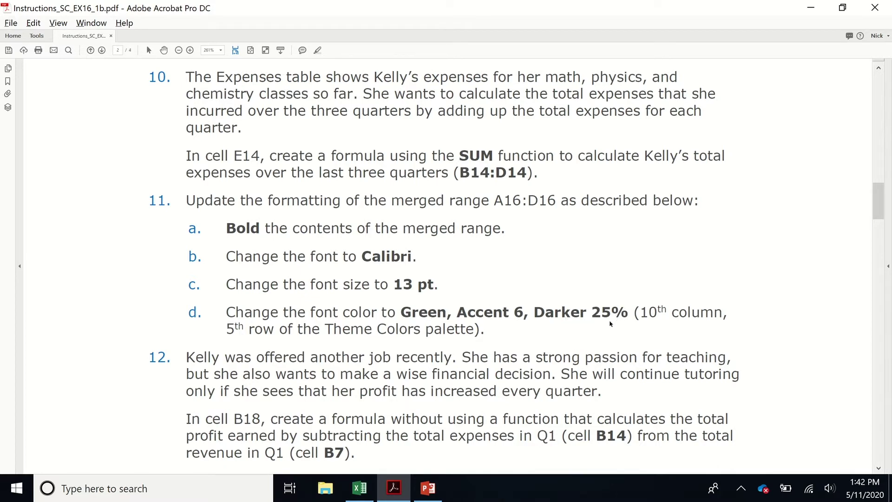
key(alt+Tab)
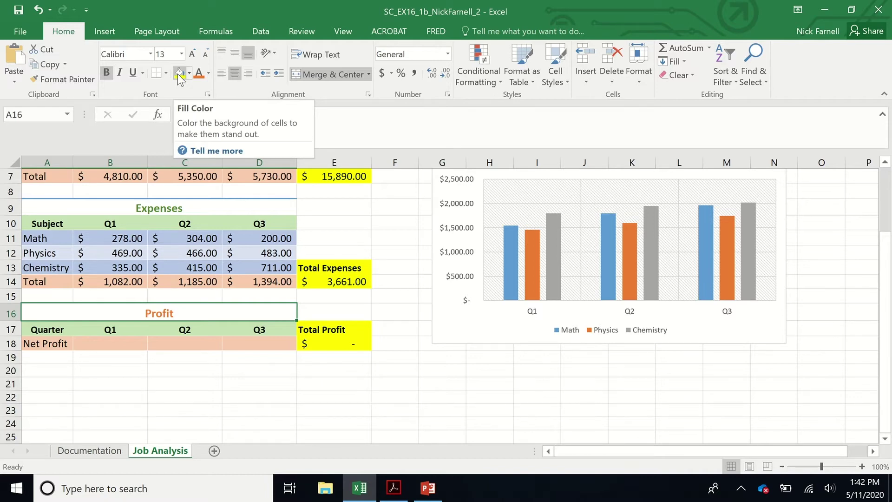
Colour the Profit heading Green, Accent 6, Darker 25% to match the Expenses heading.
click(209, 73)
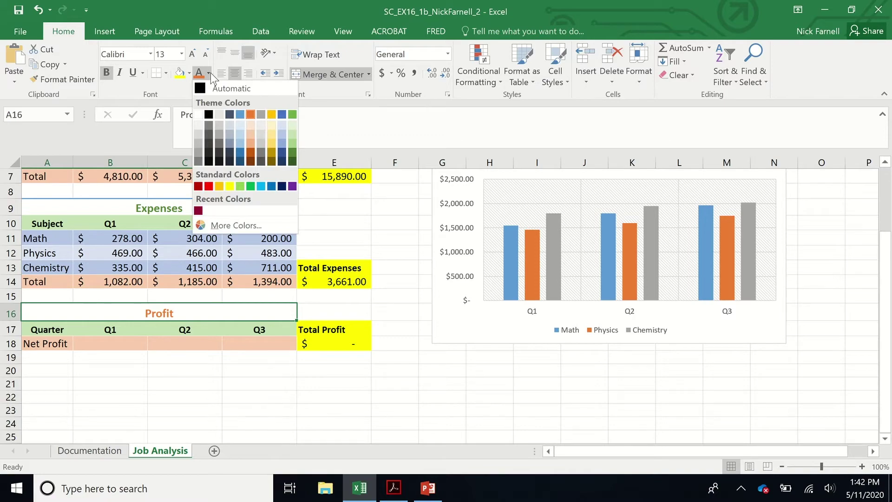
key(Escape)
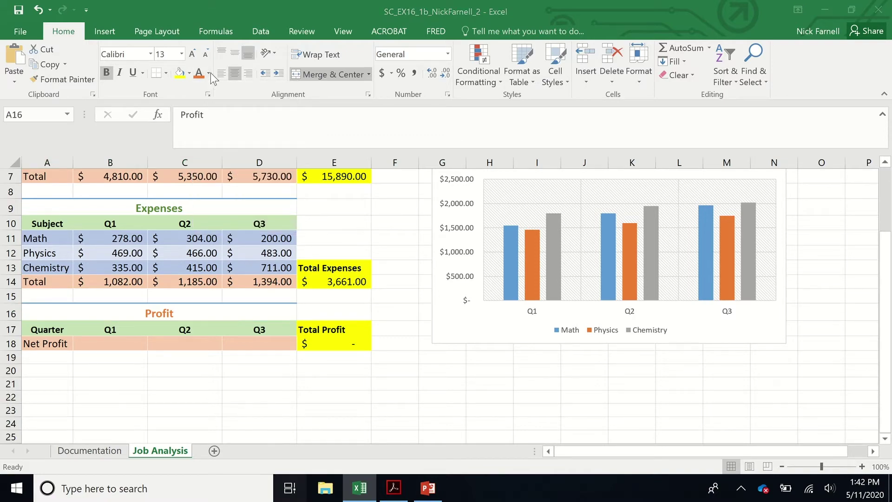
key(super+Tab)
click(211, 71)
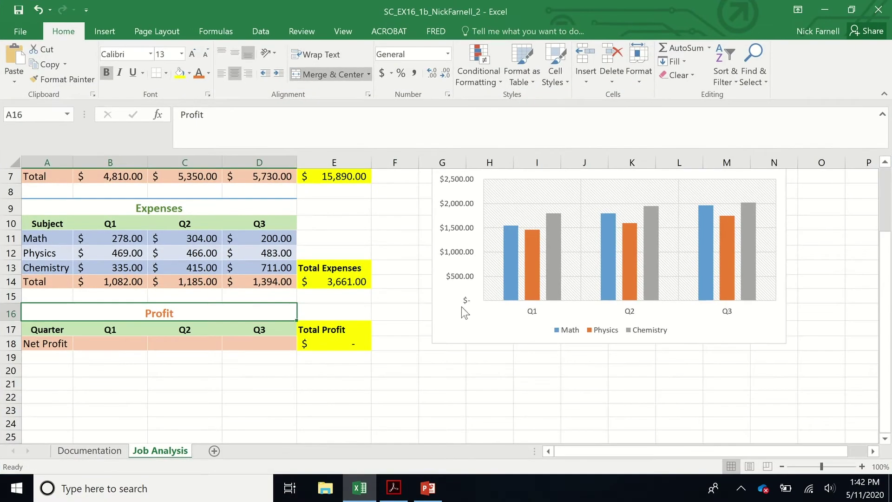
key(alt+Tab)
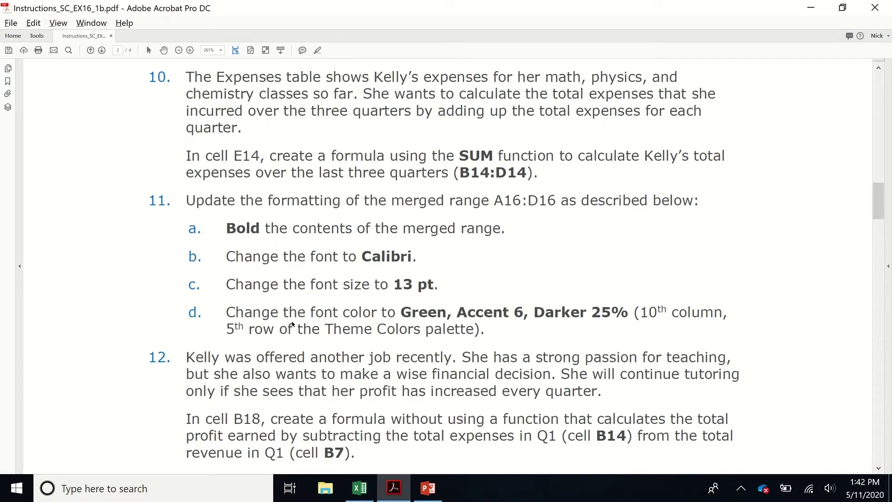
key(alt+Tab)
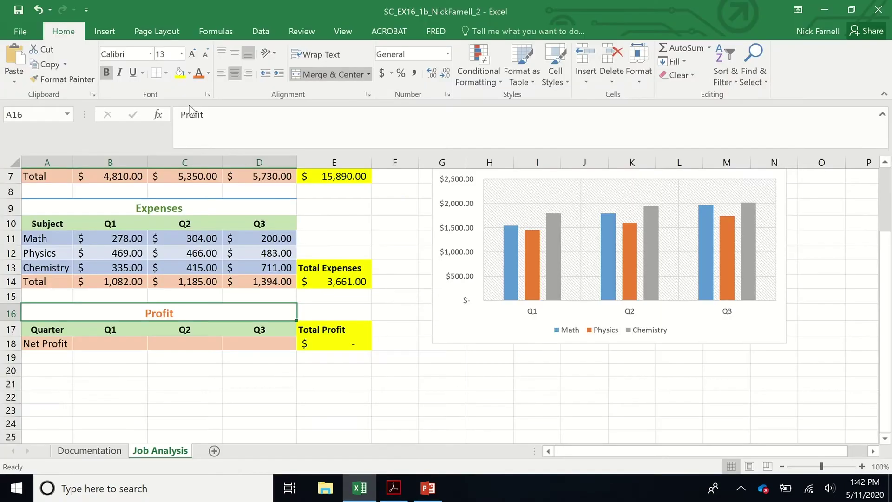
click(209, 73)
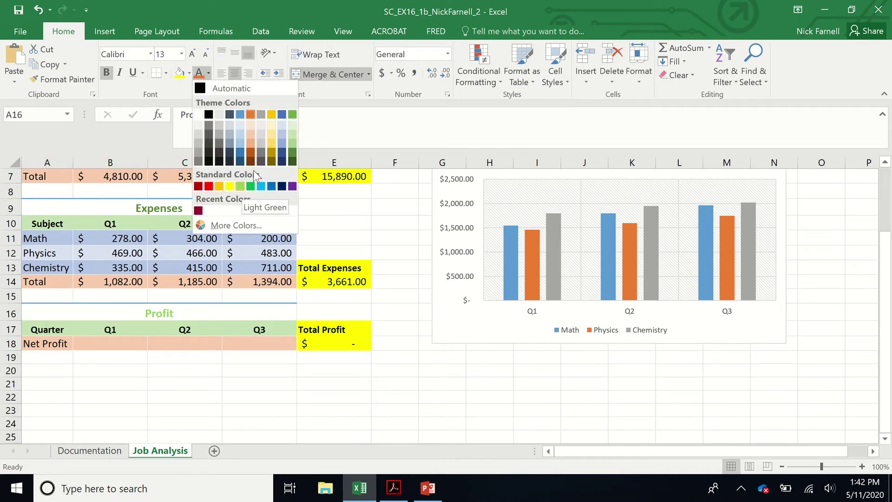
click(292, 149)
click(207, 409)
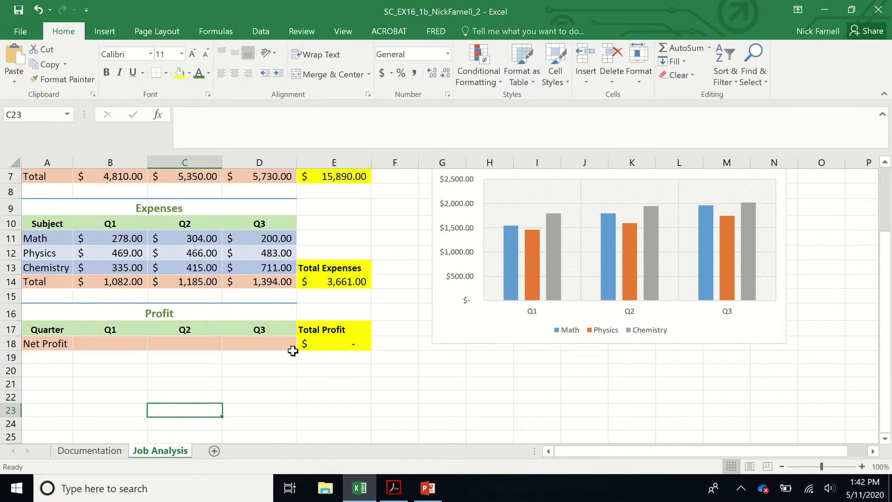
Read step 12, then begin a formula with = in the Q1 Net Profit cell B18.
key(alt+Tab)
scroll(425, 322, down, 3)
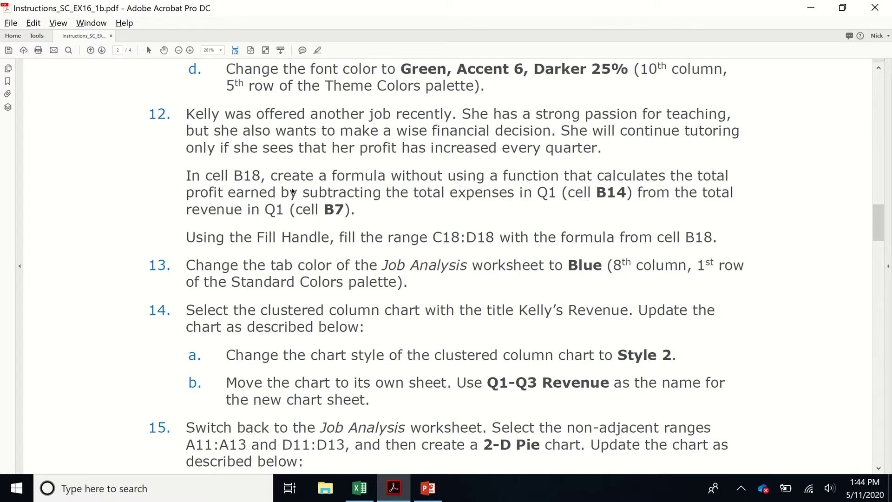
click(359, 488)
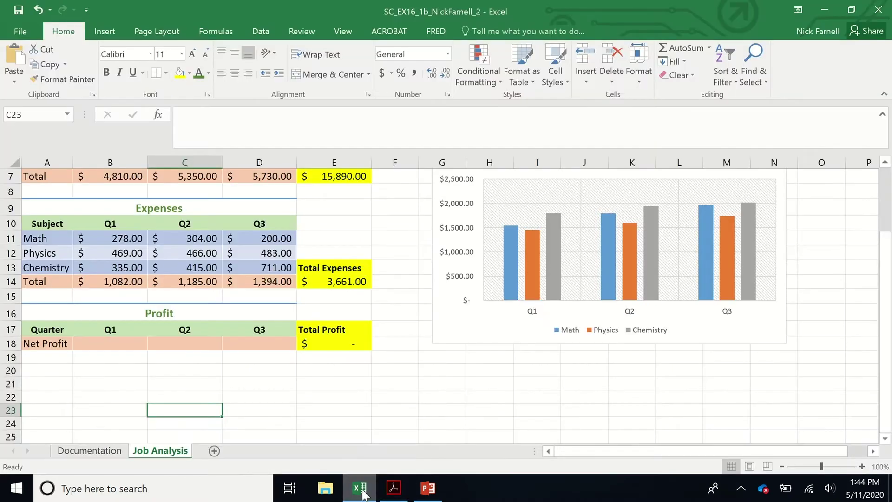
scroll(330, 377, up, 1)
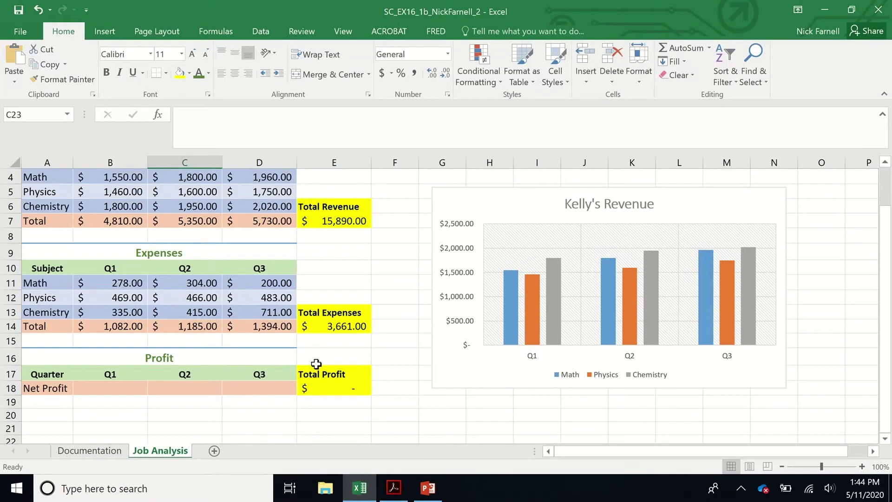
click(135, 390)
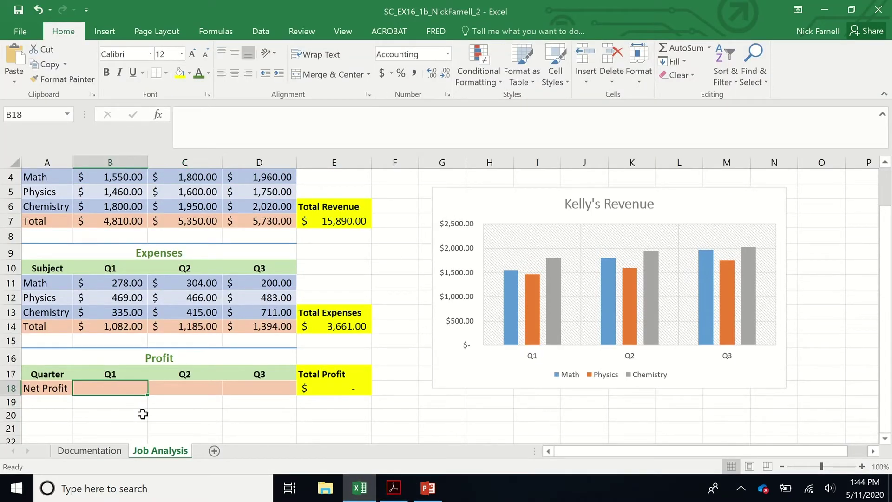
click(394, 488)
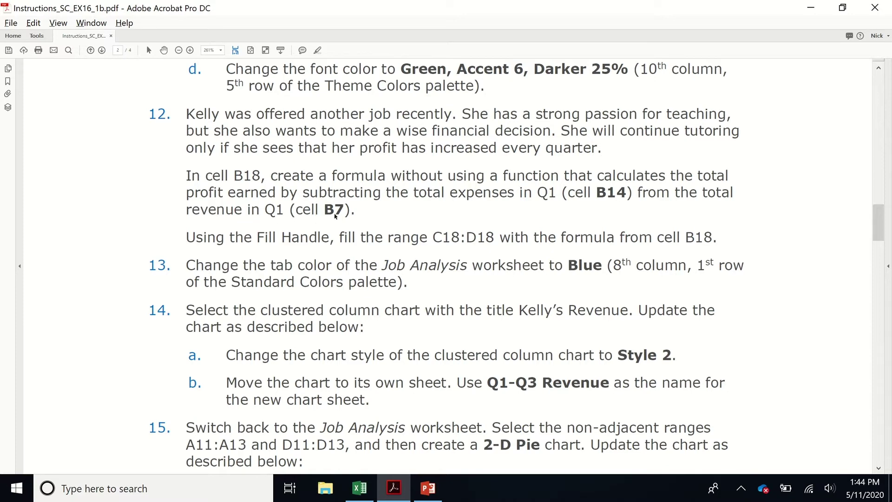
key(alt+Tab)
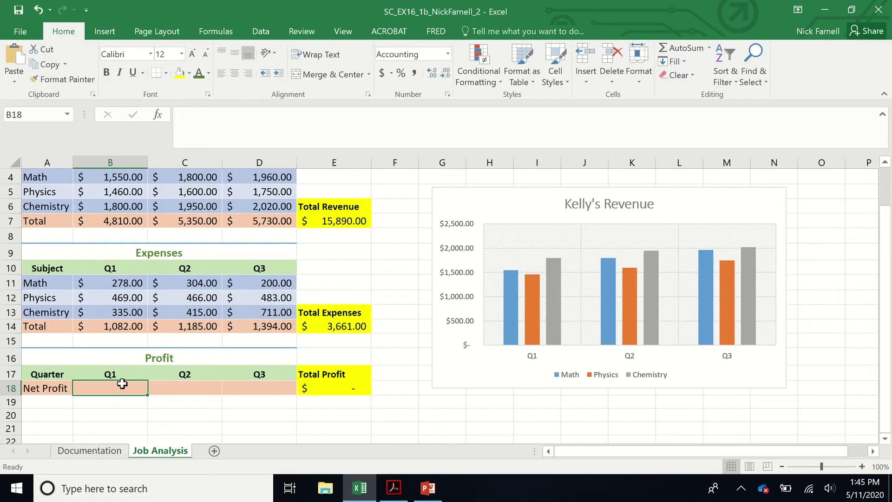
scroll(120, 387, up, 1)
scroll(96, 333, down, 1)
scroll(101, 370, up, 1)
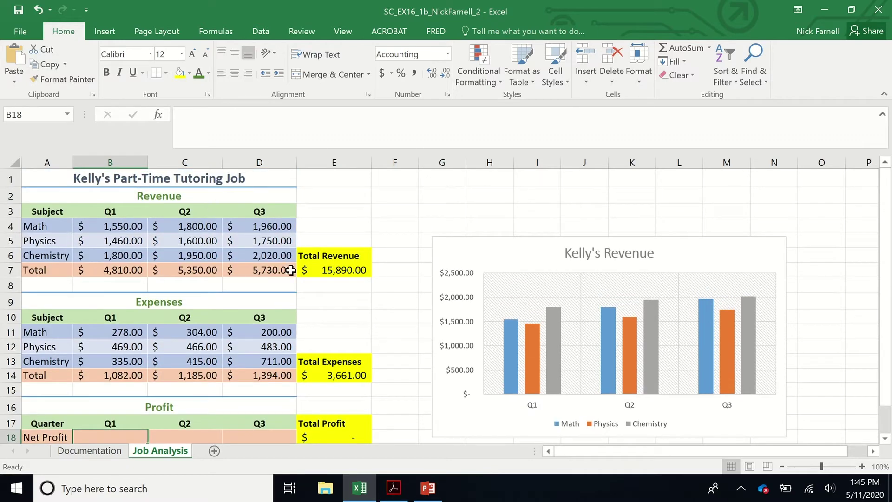
scroll(205, 349, down, 1)
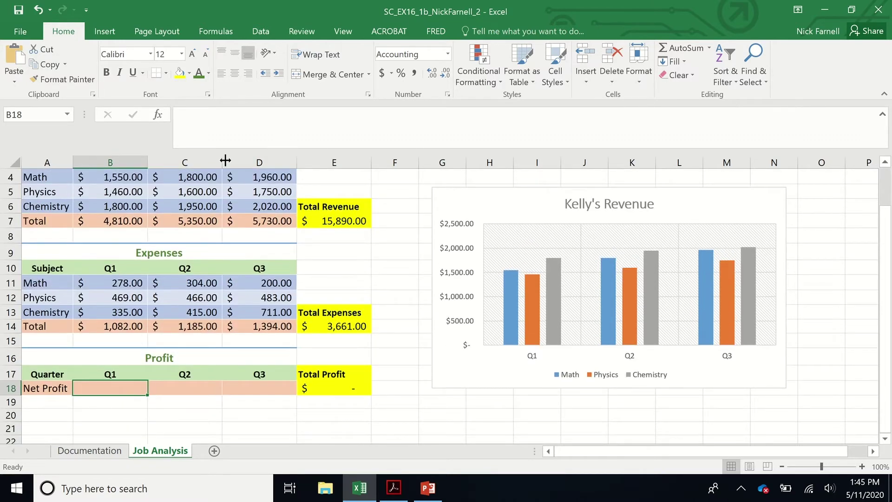
text(=)
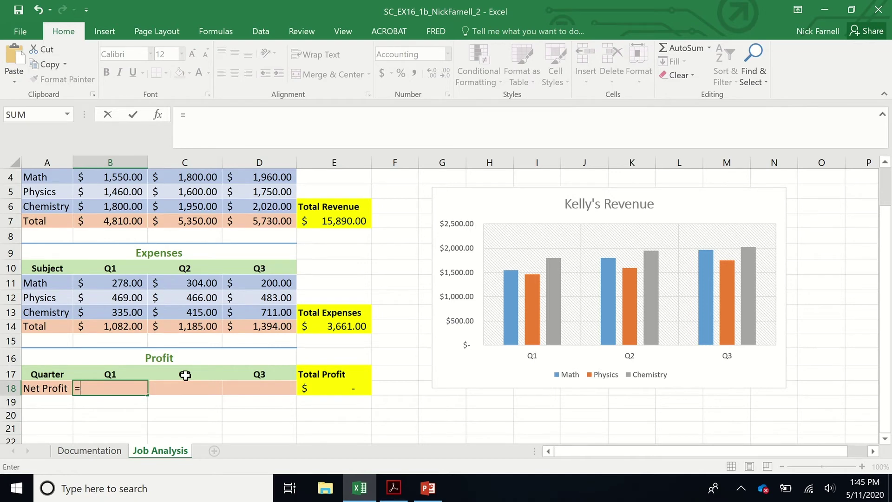
Enter =B7-B14 in B18 to show a Q1 net profit of 3,728.00.
scroll(139, 328, up, 1)
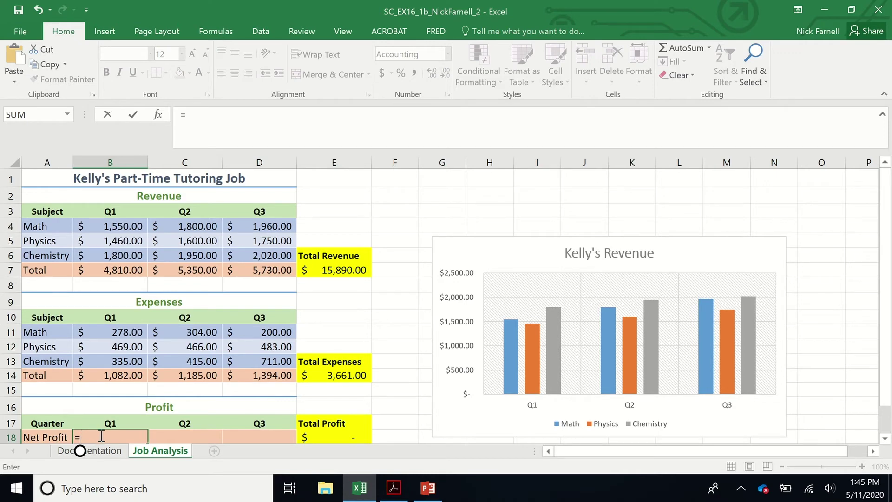
click(122, 268)
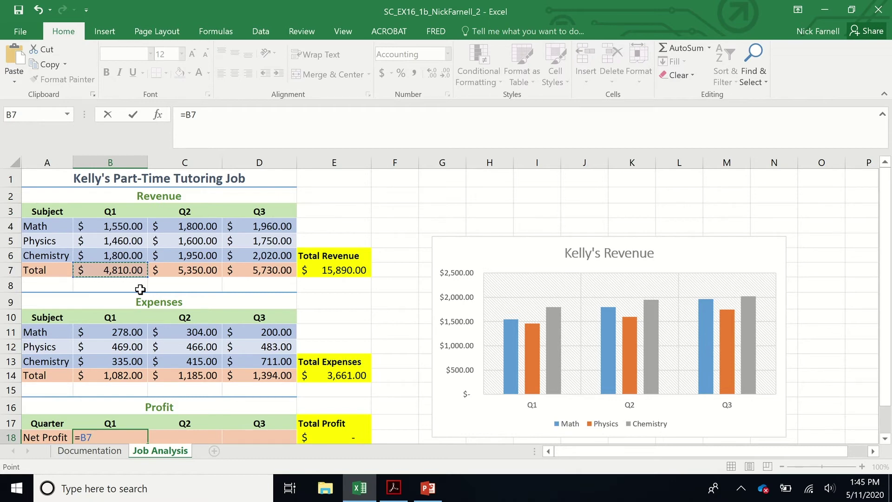
text(-)
click(122, 377)
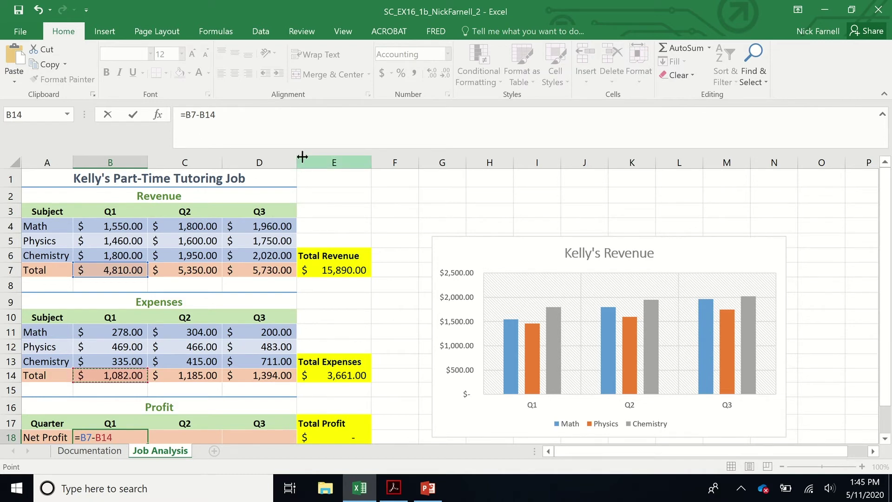
key(Return)
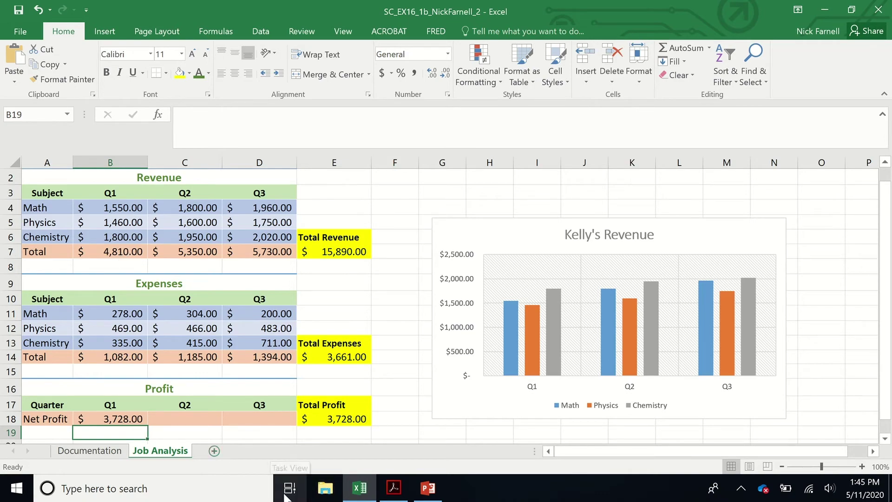
key(alt+Tab)
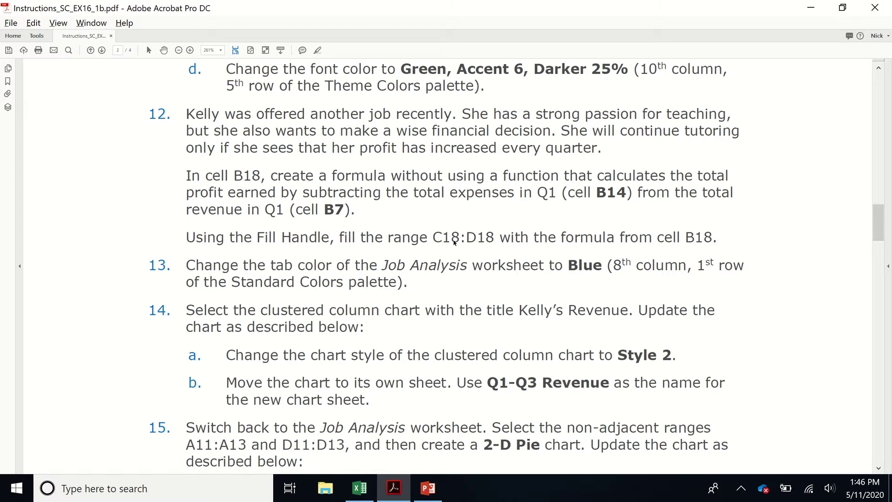
Fill the B18 net profit formula across C18:D18, giving 4,165.00 and 4,336.00.
key(alt+Tab)
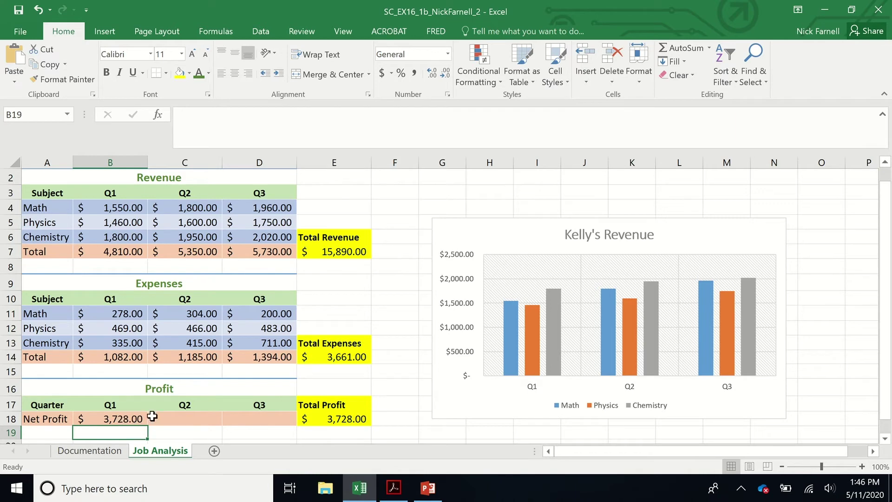
click(198, 421)
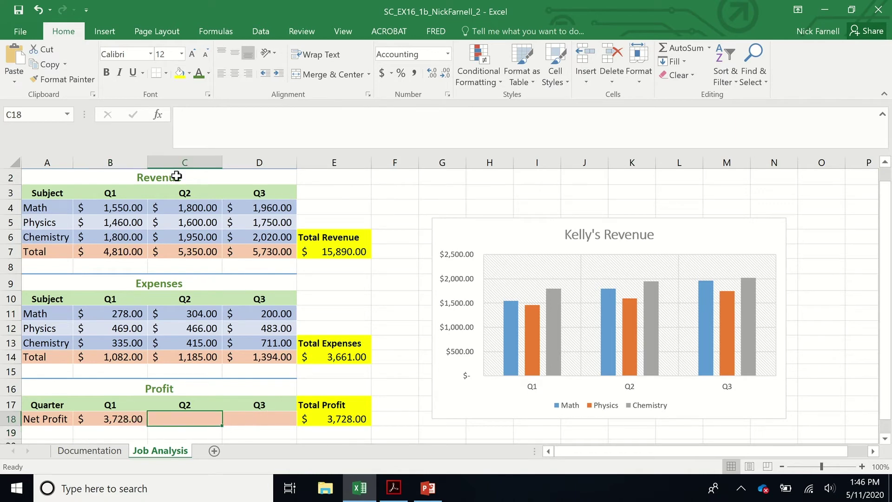
click(256, 412)
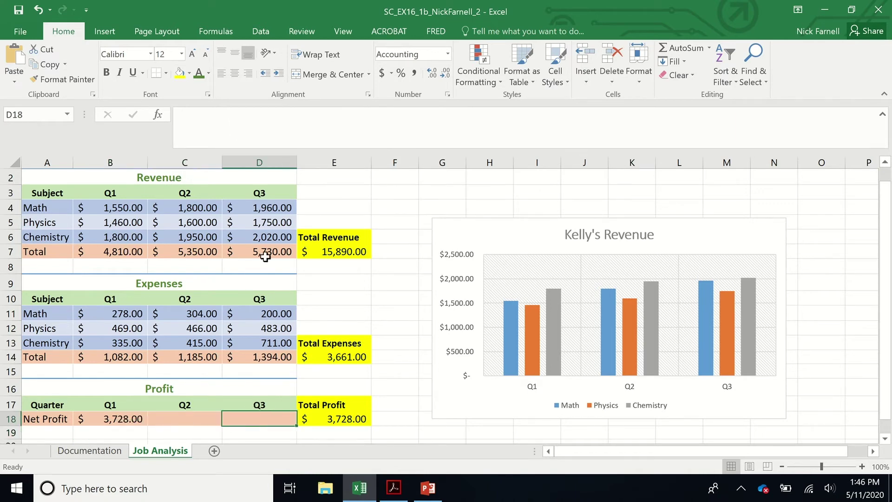
click(132, 416)
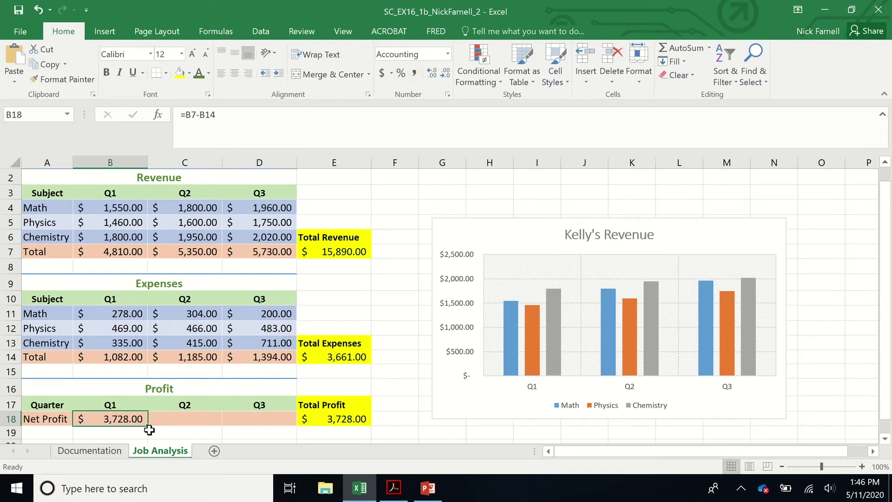
drag(148, 425, 262, 420)
click(383, 392)
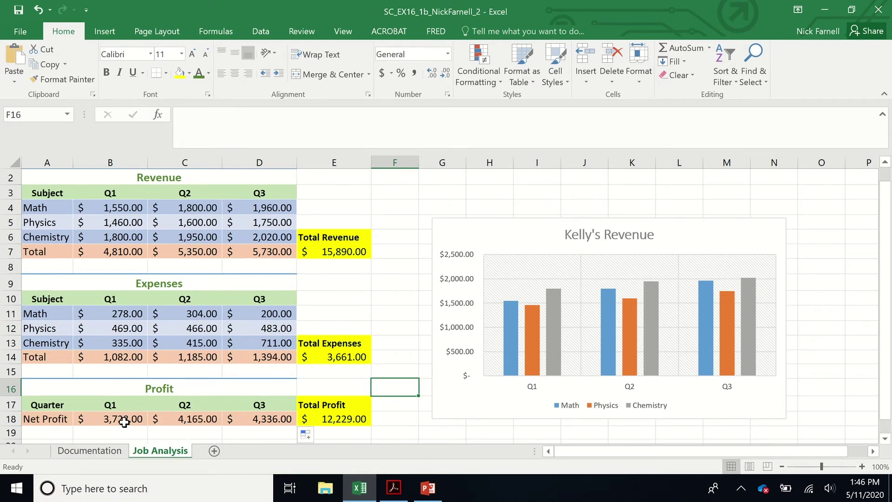
Check the B7, B14 and copied C18 formulas, leaving C18 unchanged.
click(110, 357)
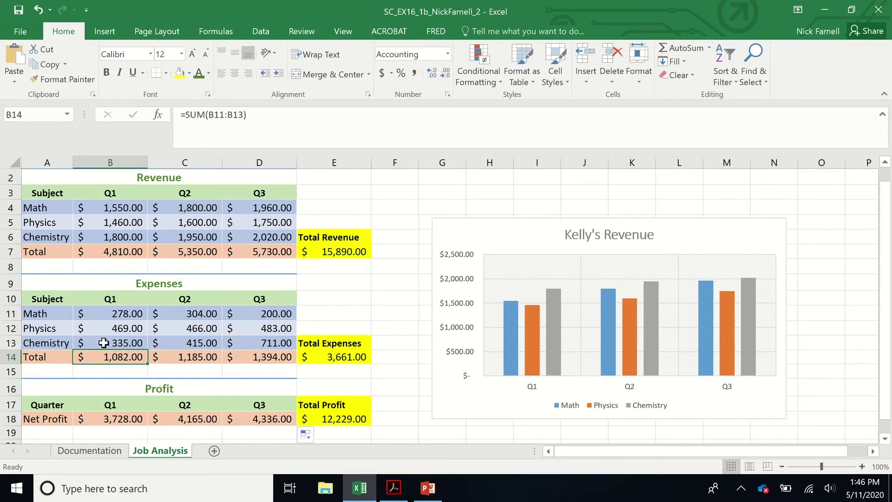
click(109, 251)
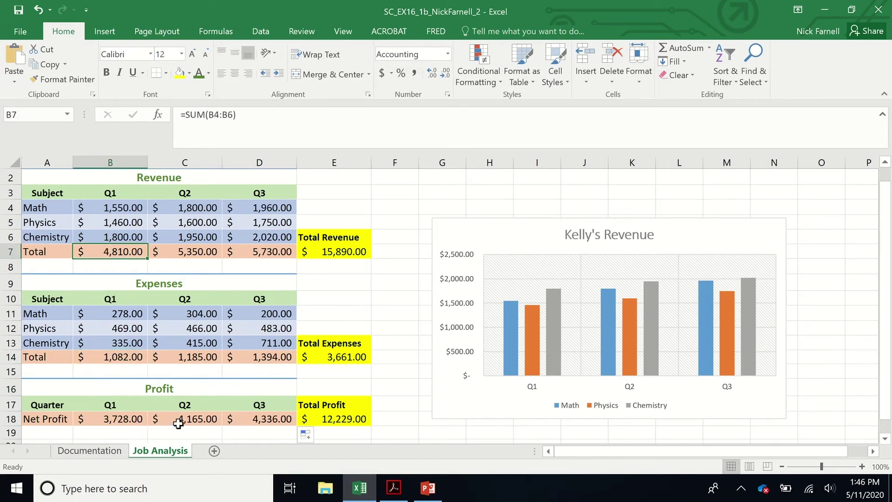
click(192, 417)
click(235, 119)
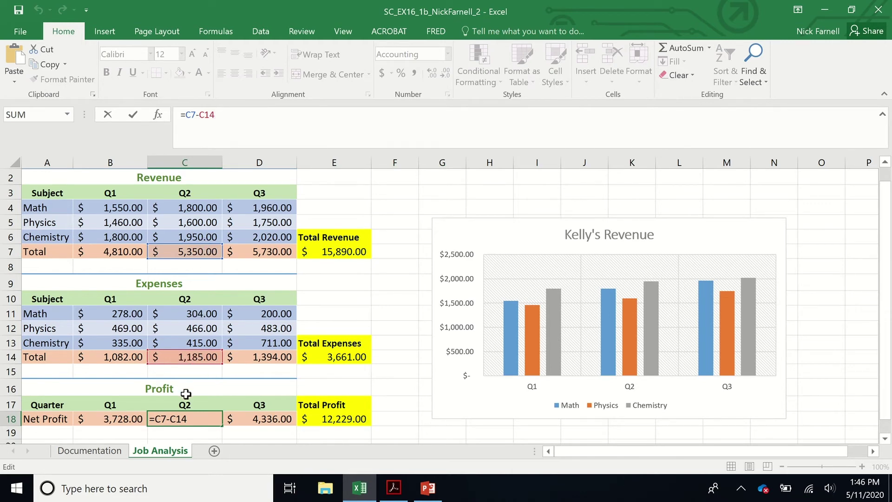
key(ctrl+Return)
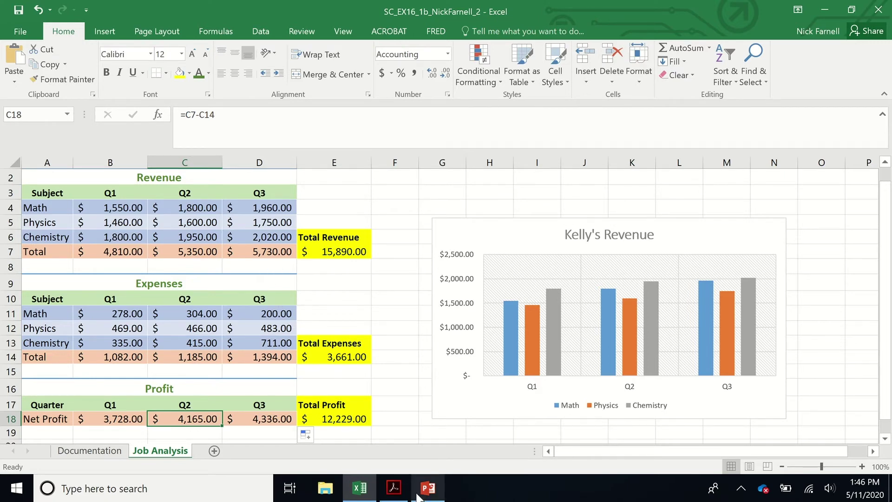
click(393, 488)
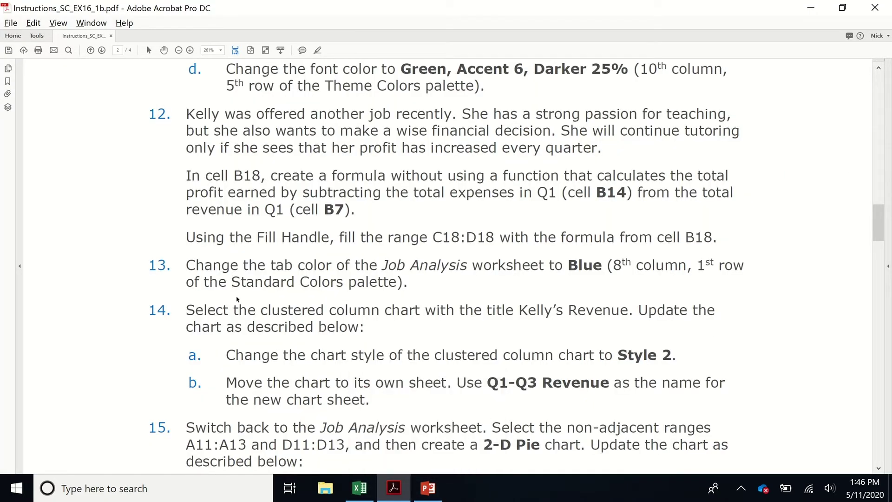
Colour the Job Analysis worksheet tab Blue from Standard Colors.
scroll(648, 251, down, 1)
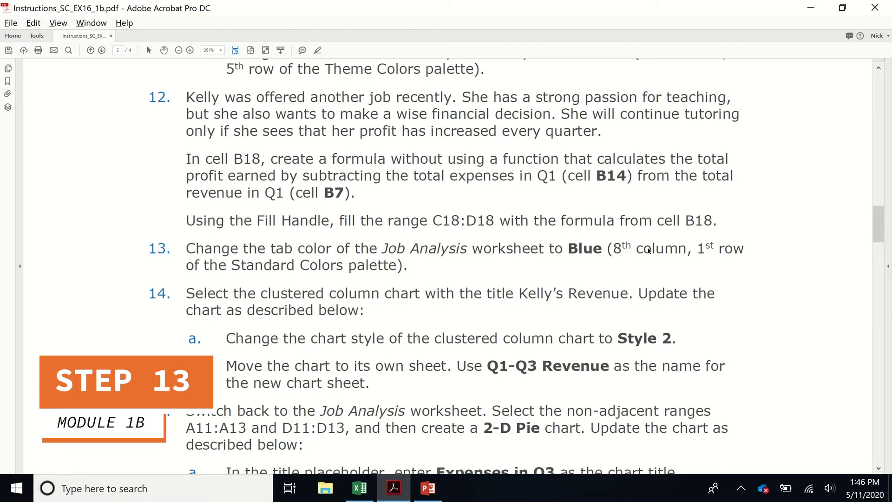
scroll(631, 264, down, 1)
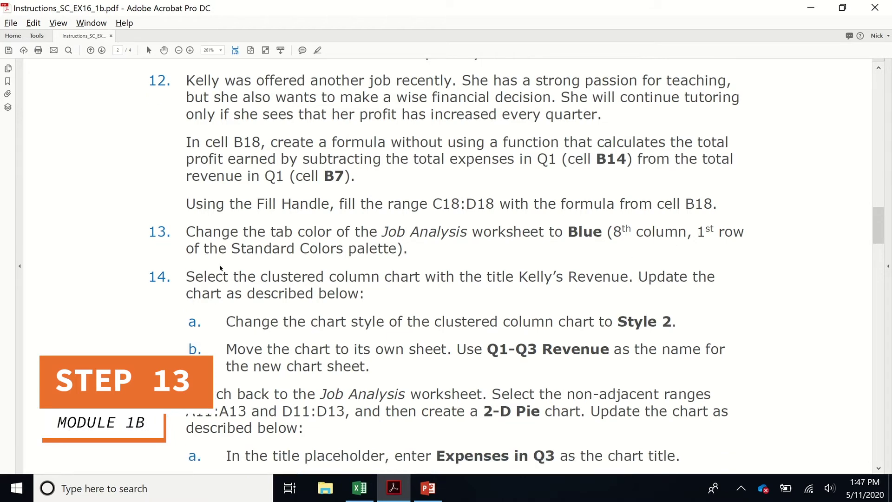
click(359, 488)
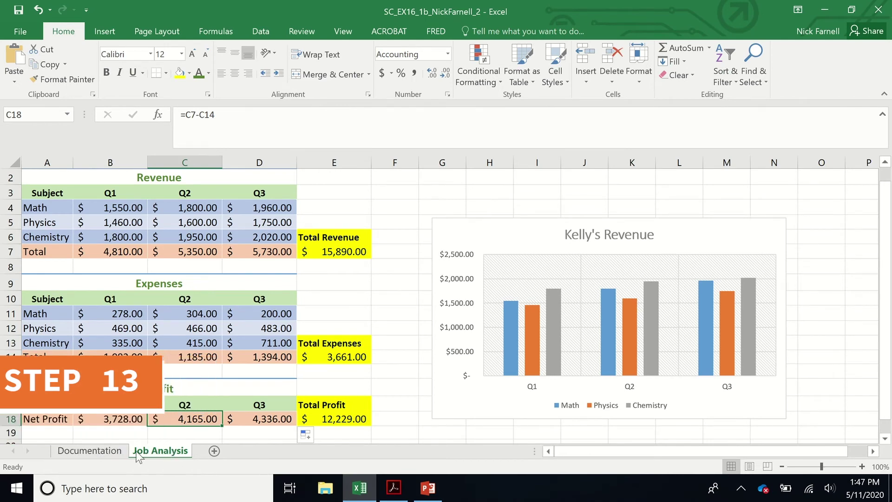
right_click(177, 450)
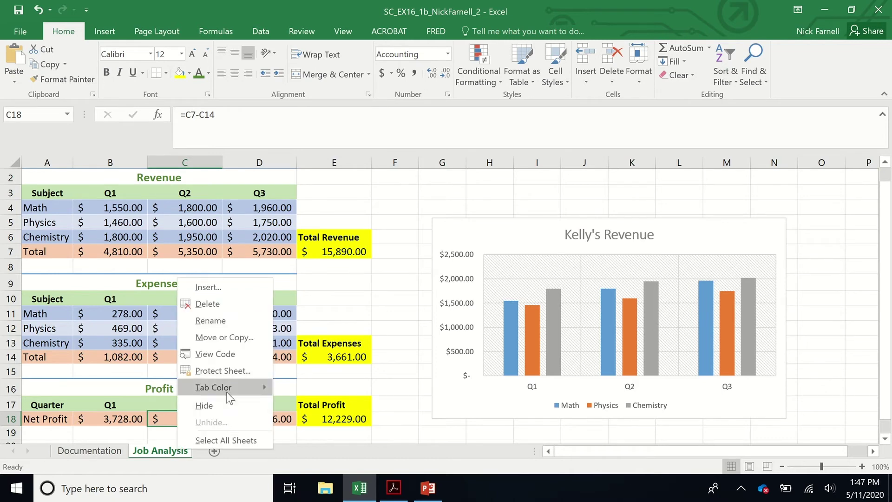
mouse_move(230, 390)
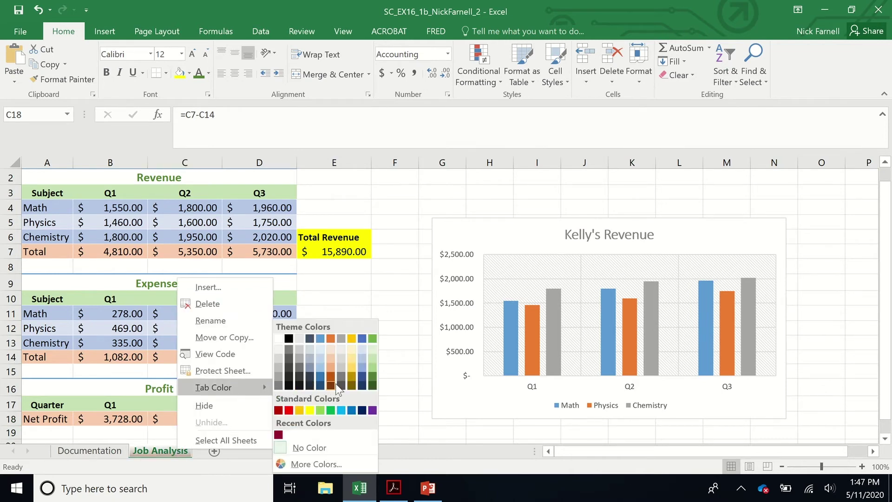
key(alt+Tab)
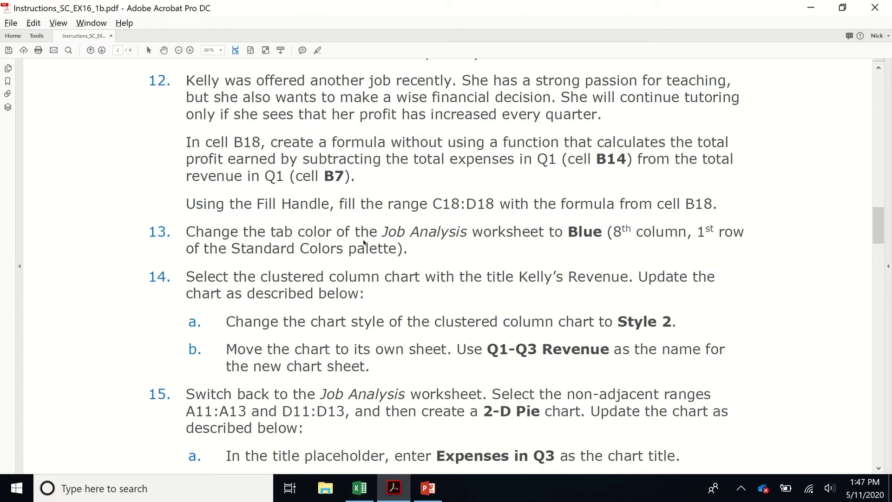
key(alt+Tab)
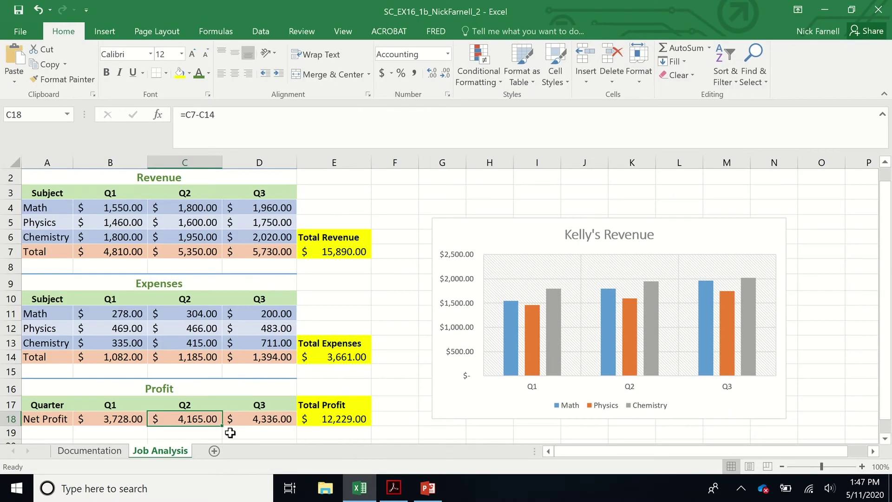
right_click(178, 452)
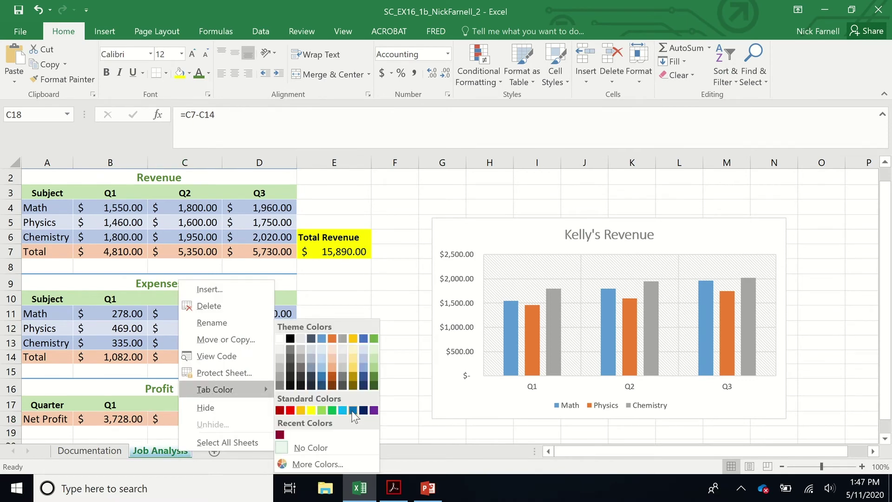
click(352, 411)
click(389, 385)
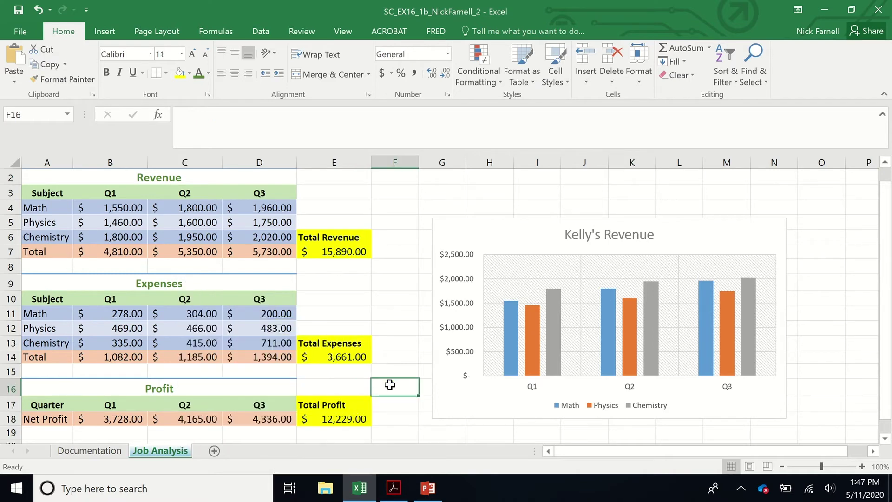
View the blue tab from Documentation, then read step 14 in the instructions.
click(96, 451)
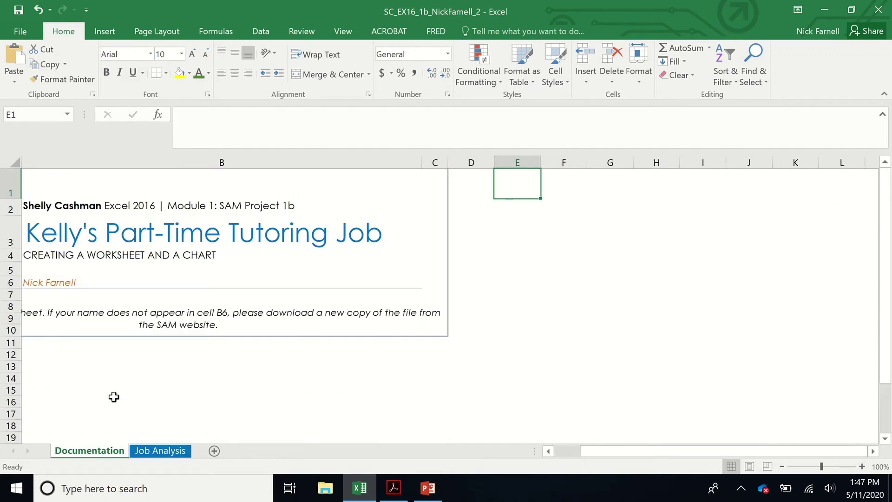
click(184, 454)
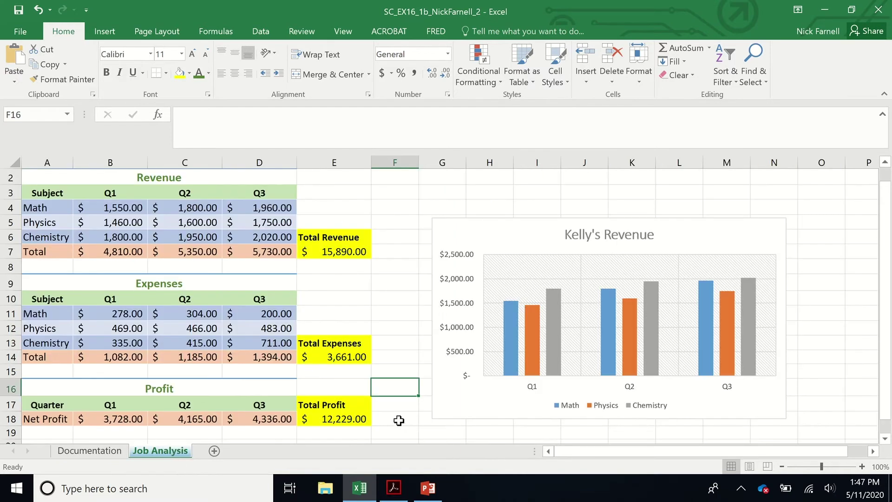
key(alt+Tab)
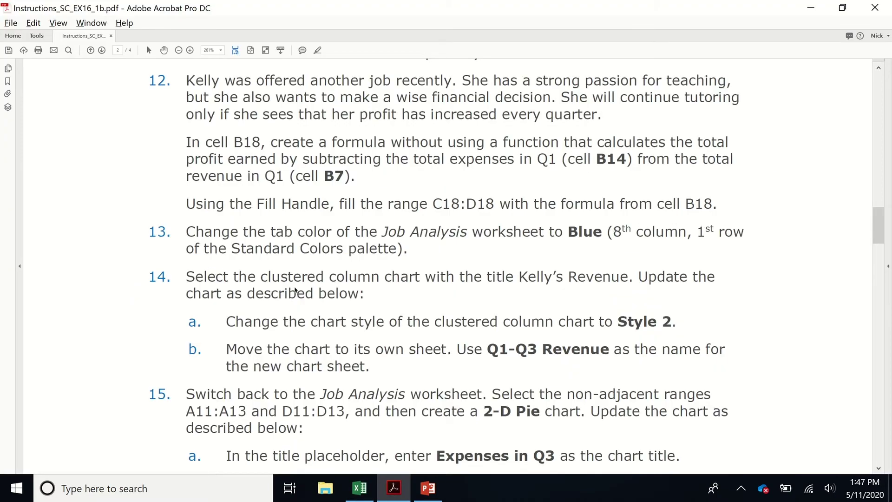
scroll(295, 290, down, 4)
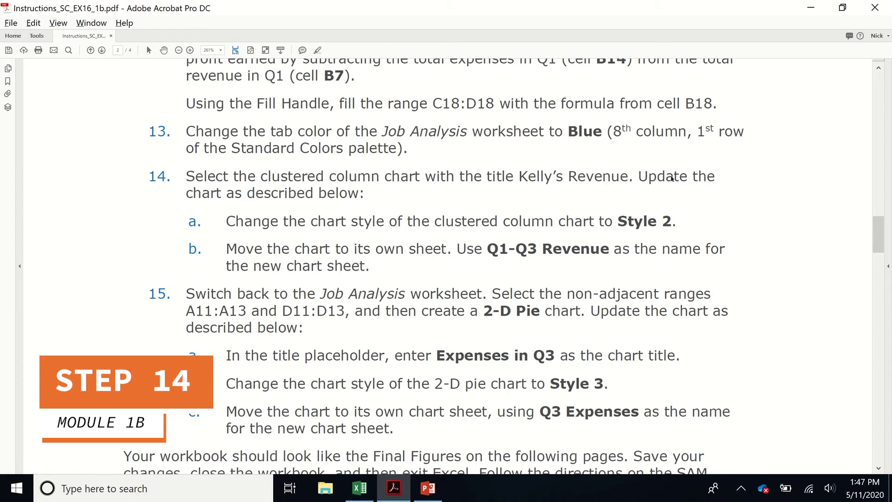
scroll(385, 231, down, 2)
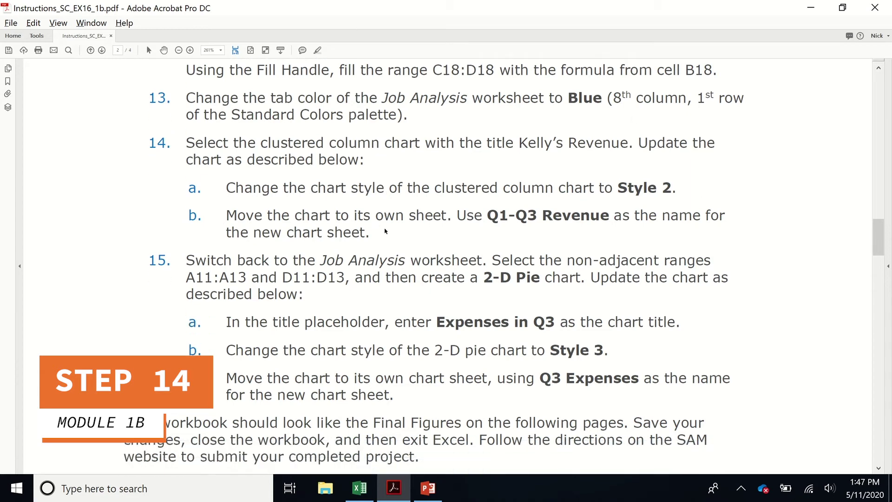
key(alt+Tab)
Select the Kelly's Revenue chart after checking the instructions.
click(740, 241)
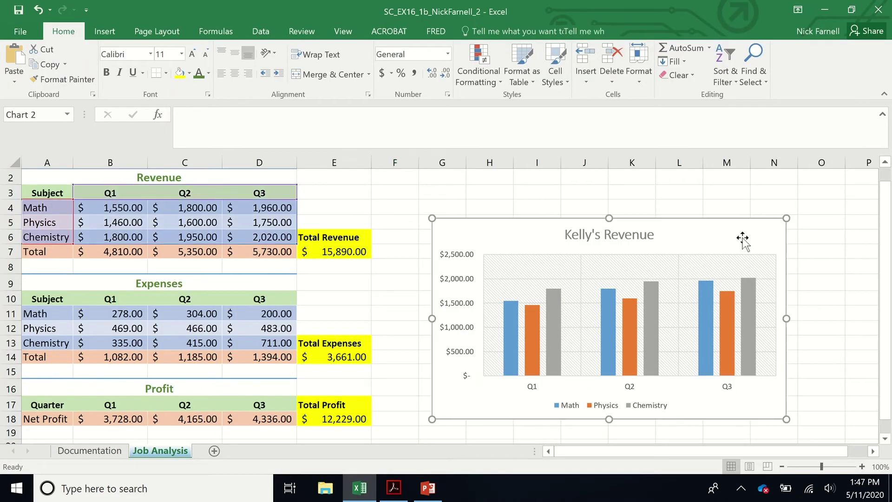
scroll(482, 318, down, 1)
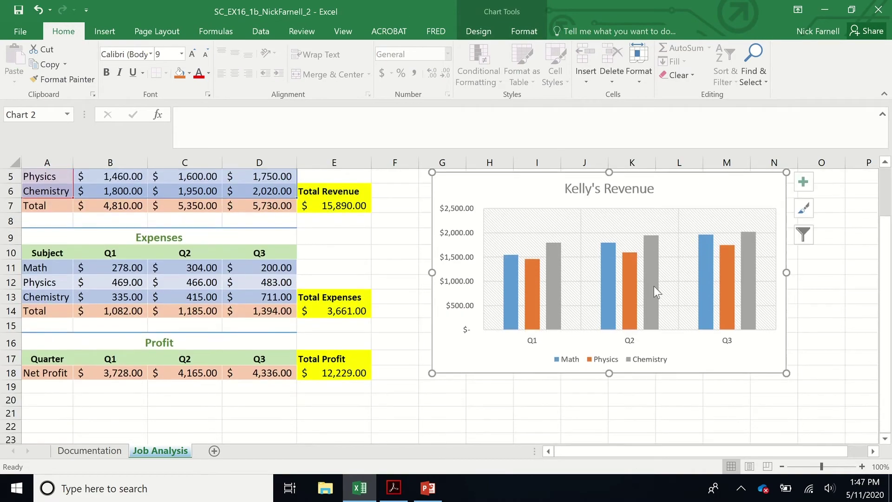
scroll(481, 319, up, 1)
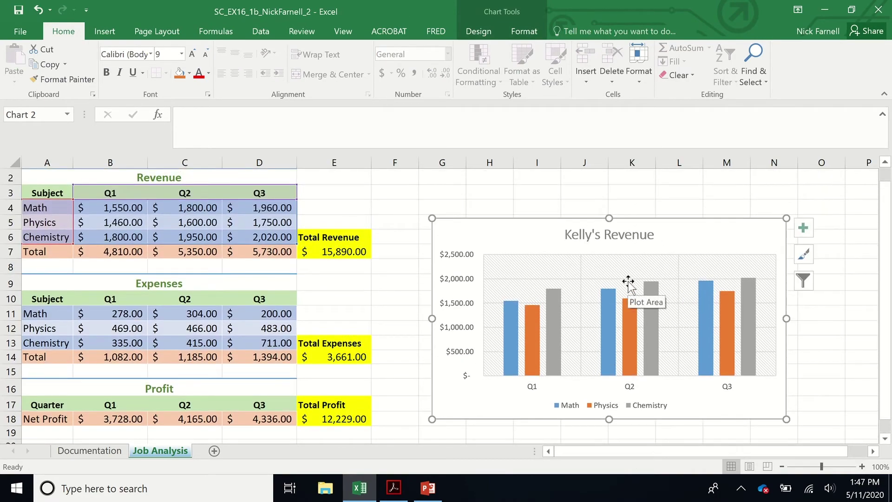
key(alt+Tab)
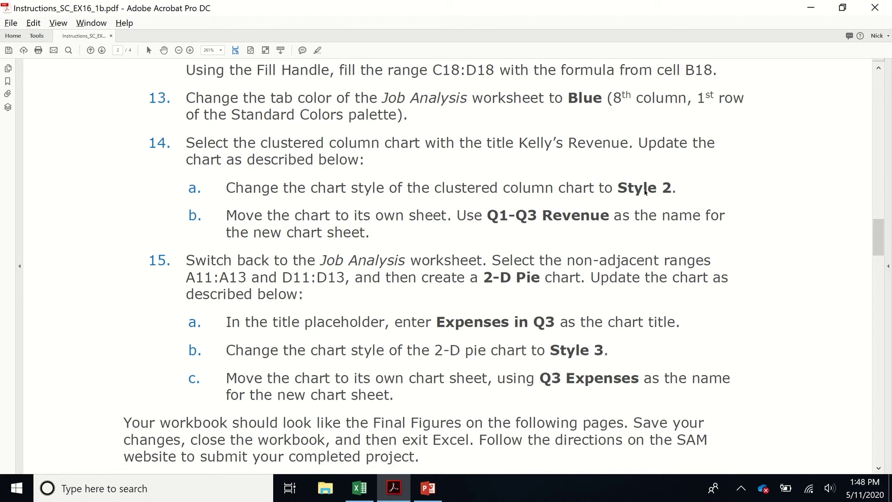
key(alt+Tab)
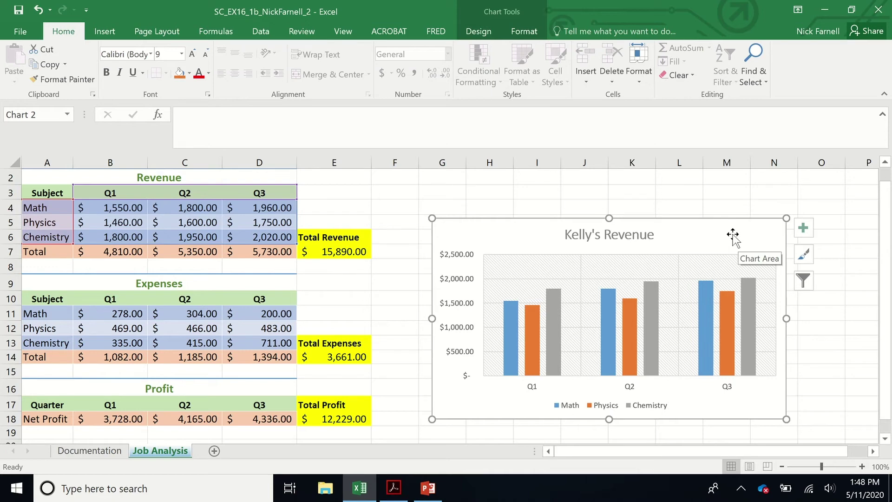
click(733, 205)
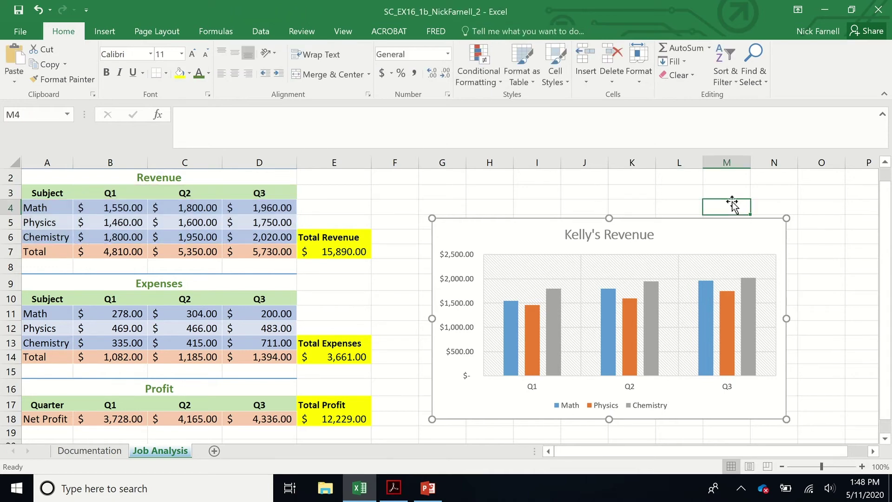
click(735, 236)
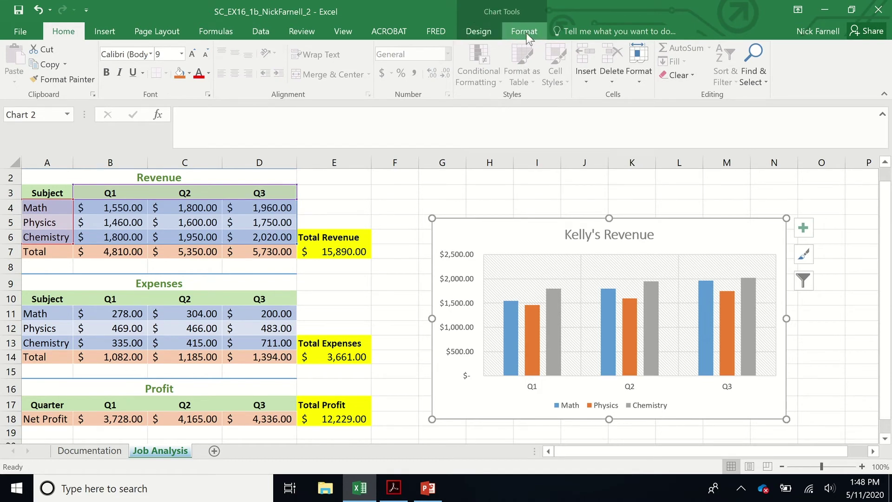
Apply chart Style 2 to the Kelly's Revenue chart.
click(484, 33)
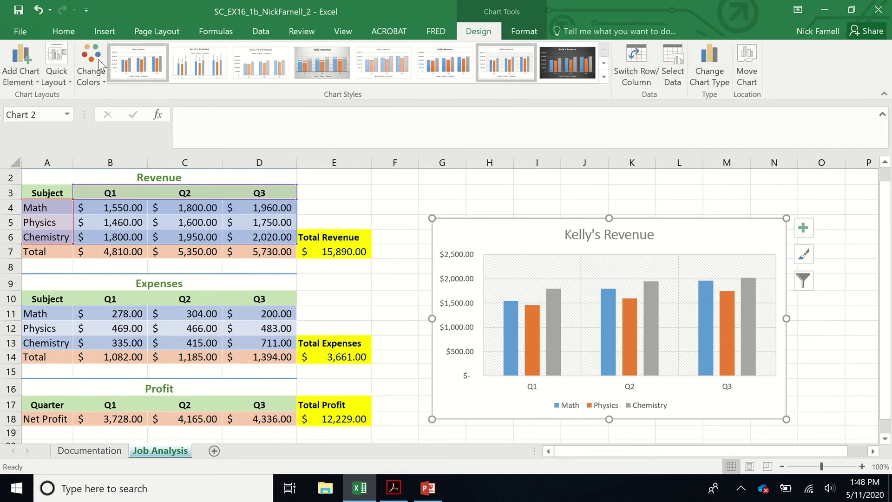
click(526, 29)
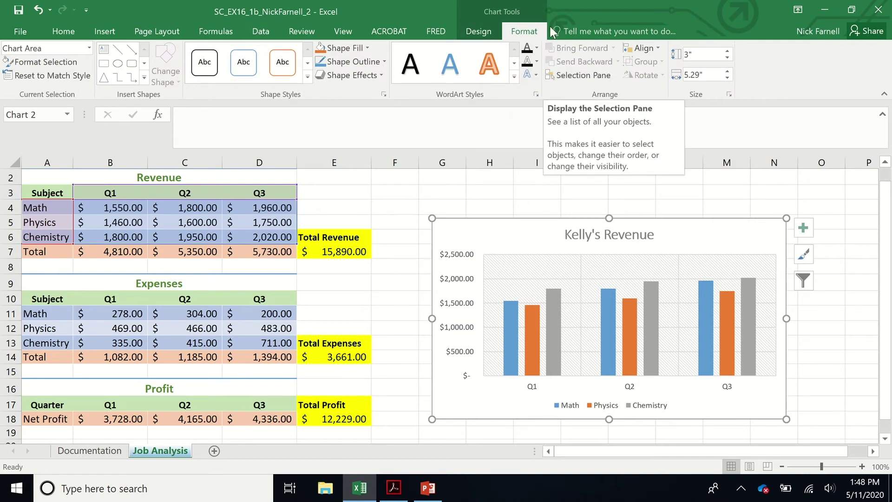
click(479, 33)
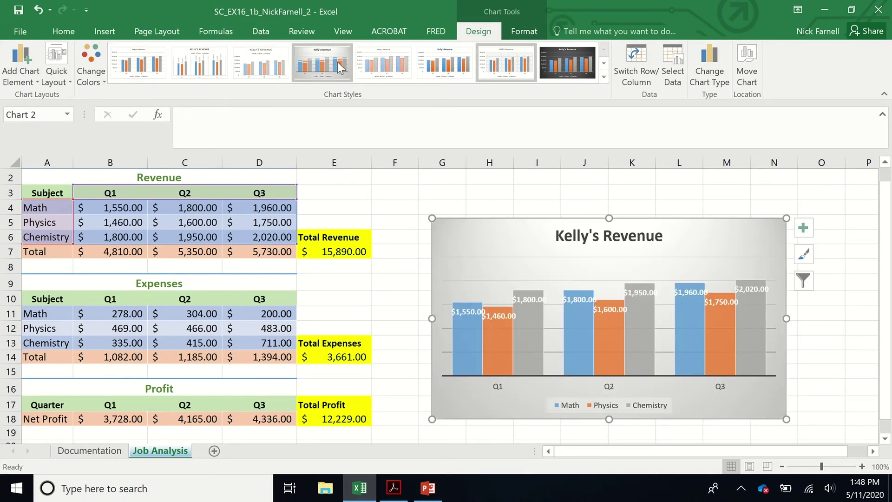
key(alt+Tab)
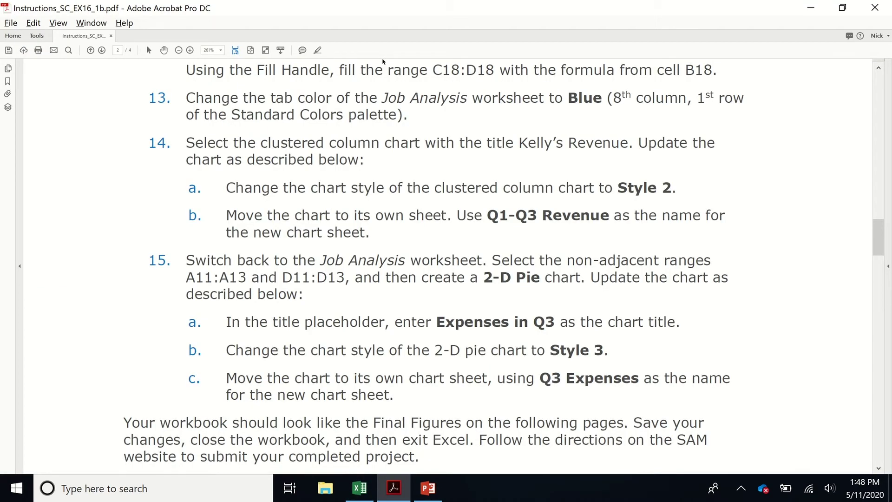
key(alt+Tab)
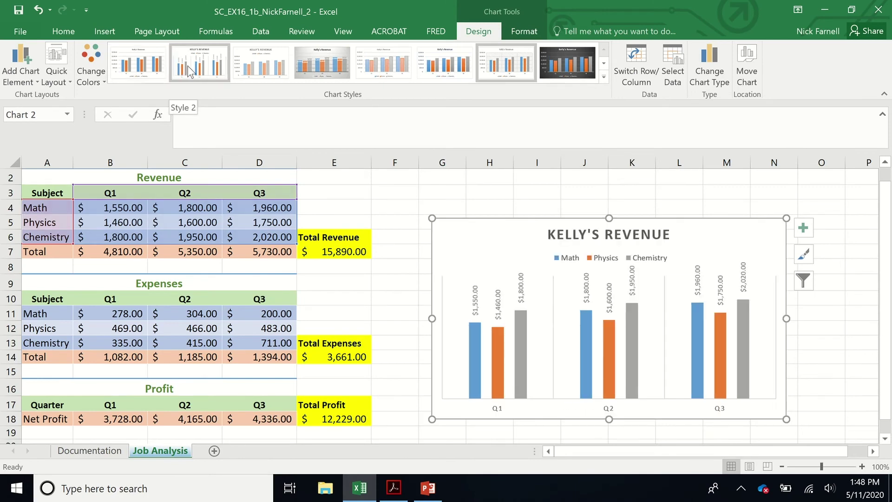
click(211, 60)
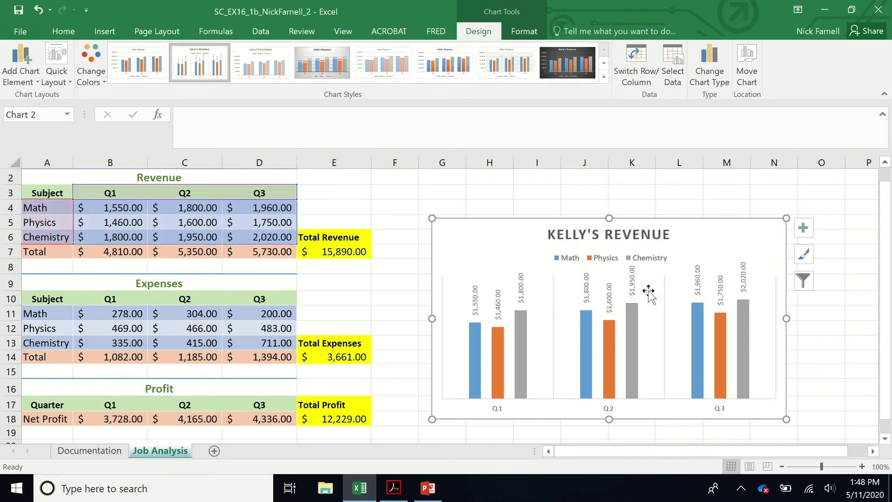
click(728, 205)
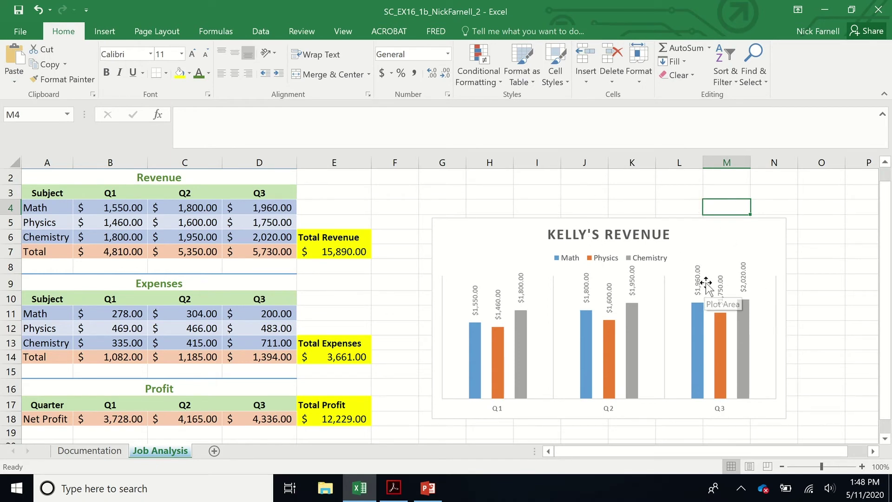
Move the Kelly's Revenue chart to a new chart sheet named Q1-Q3 Revenue.
key(alt+Tab)
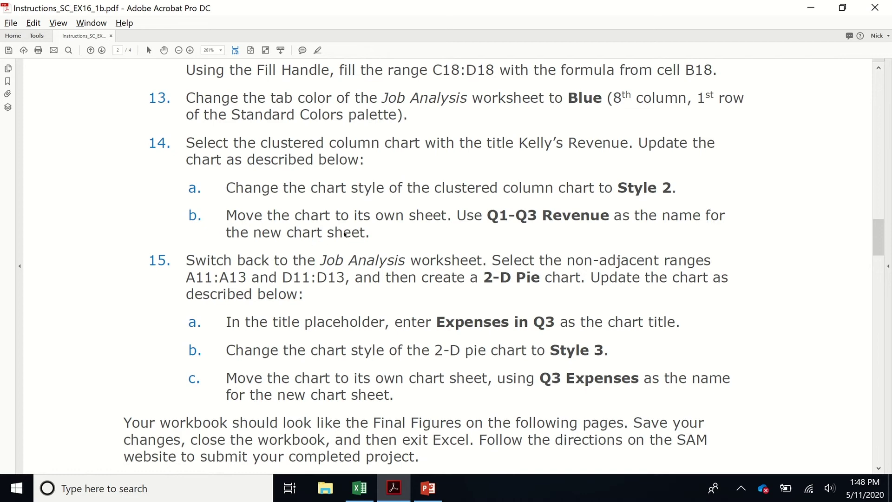
key(alt+Tab)
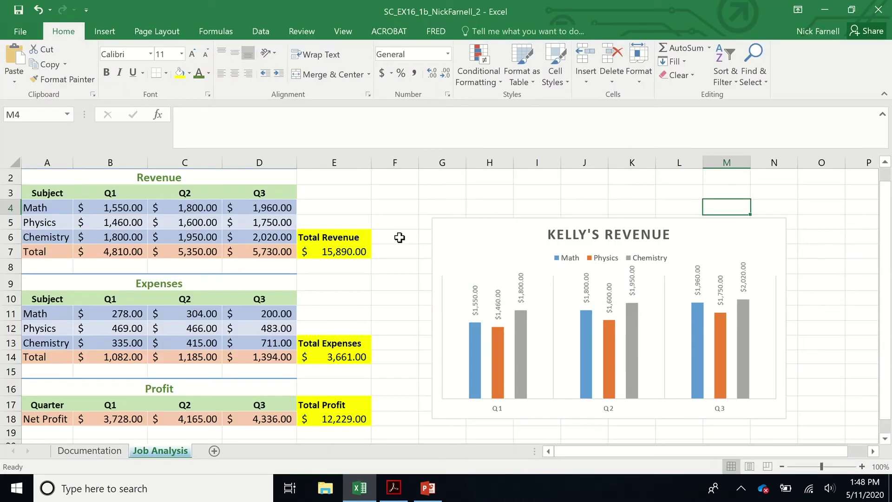
click(498, 249)
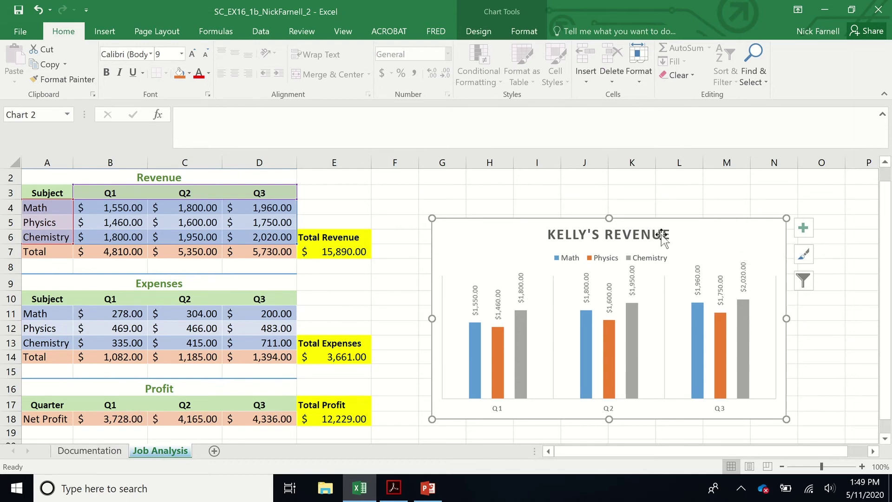
right_click(726, 233)
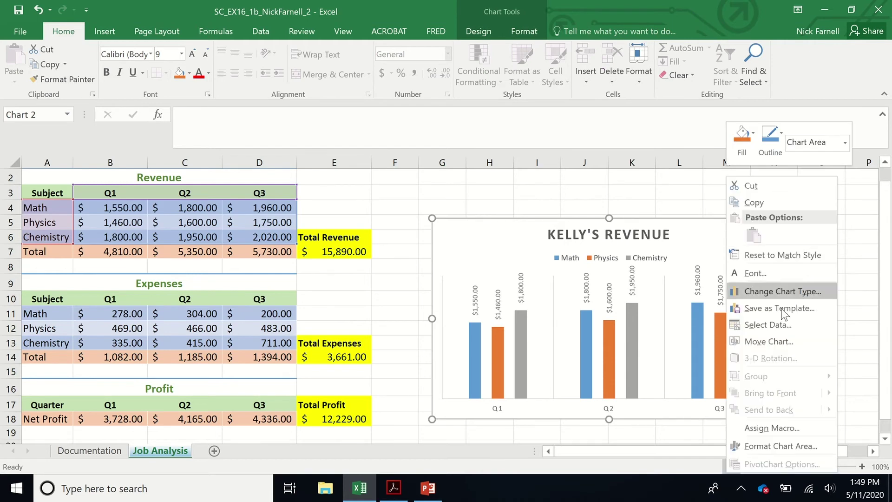
click(790, 341)
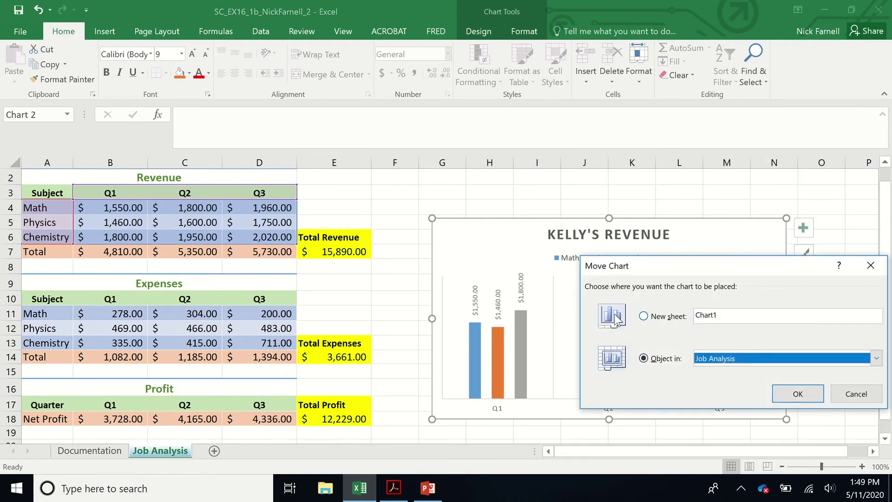
click(659, 321)
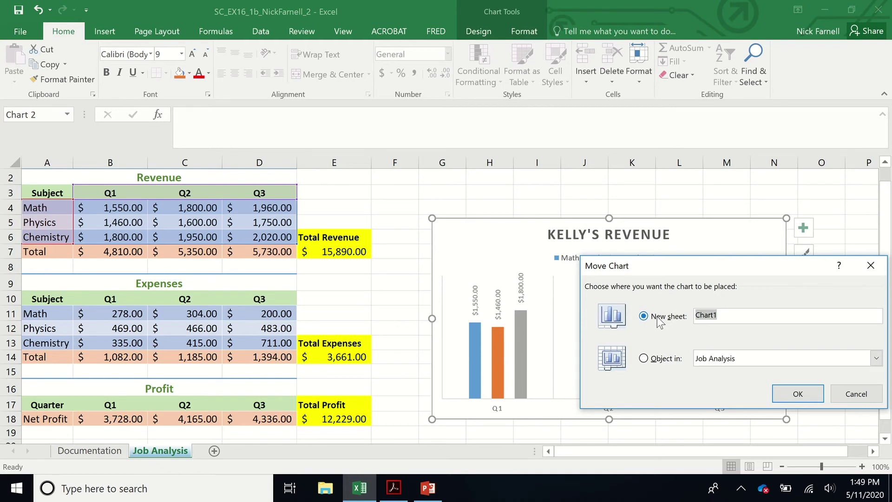
key(alt+Tab)
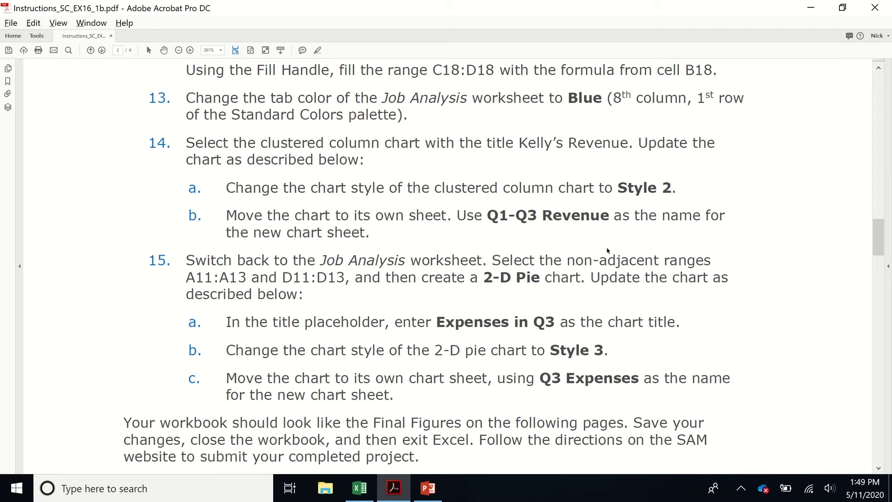
key(alt+Tab)
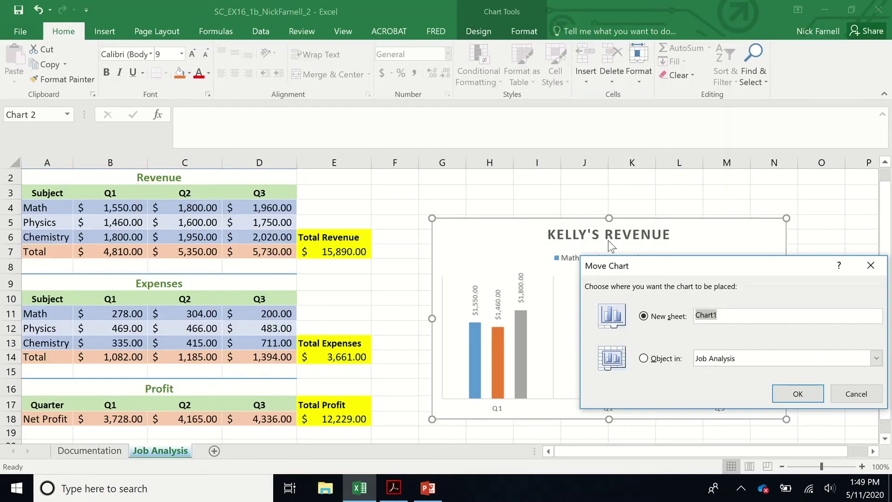
text(Q1-Q3 Revenue)
click(798, 395)
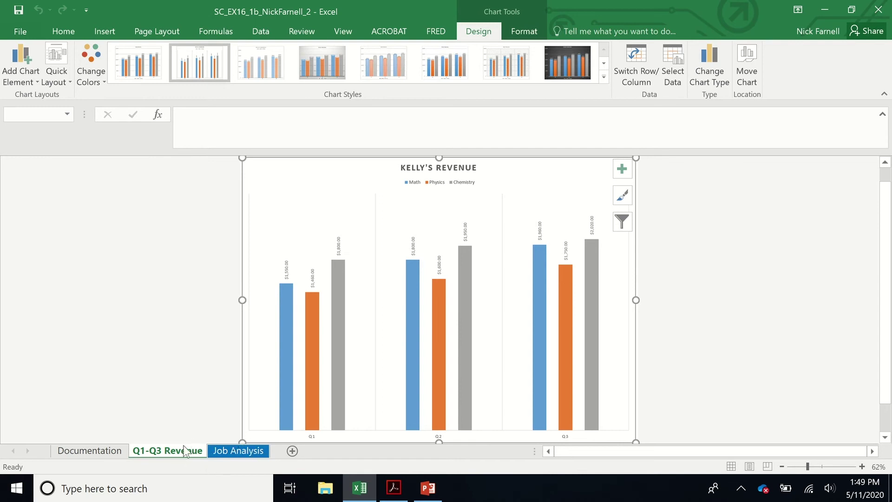
click(234, 453)
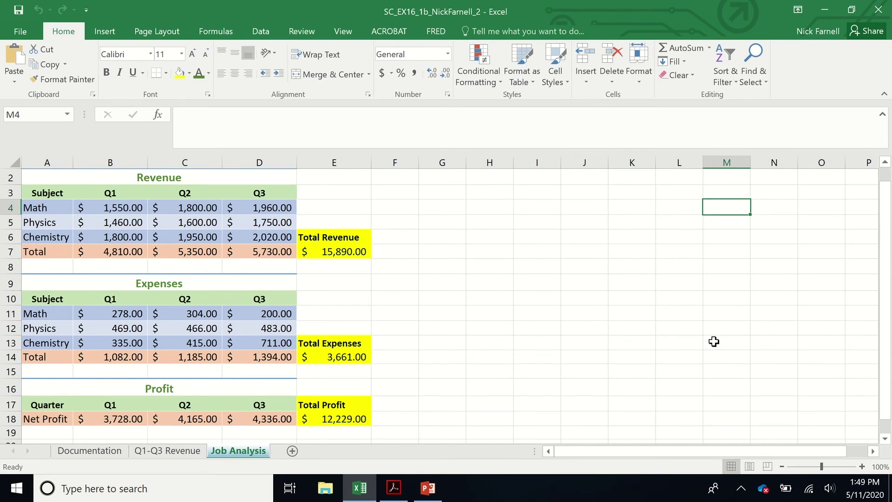
key(alt+Tab)
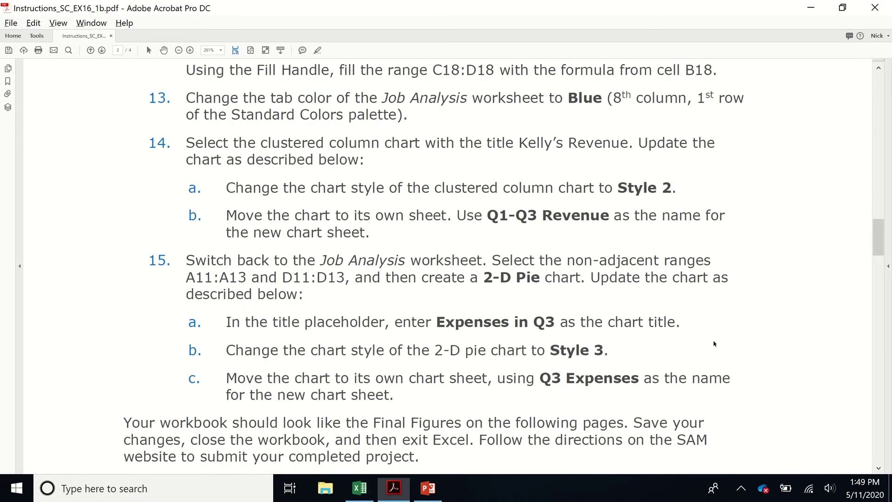
scroll(883, 242, down, 1)
drag(884, 241, 887, 257)
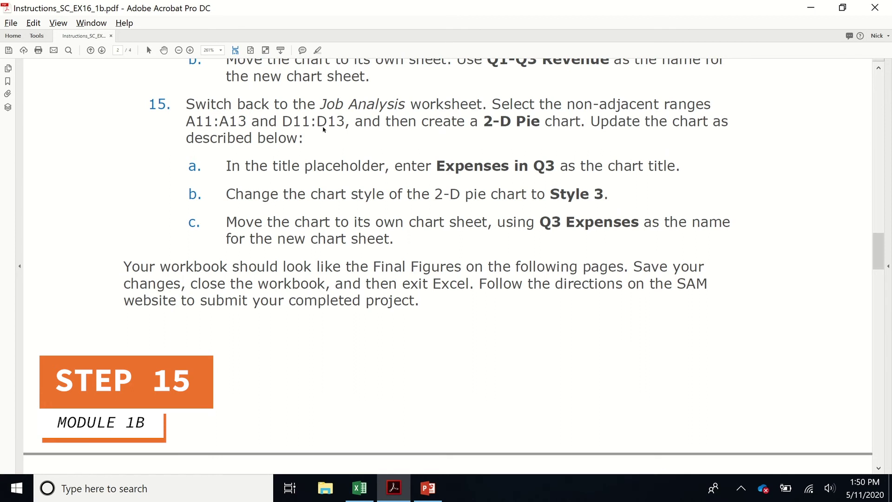
key(alt+Tab)
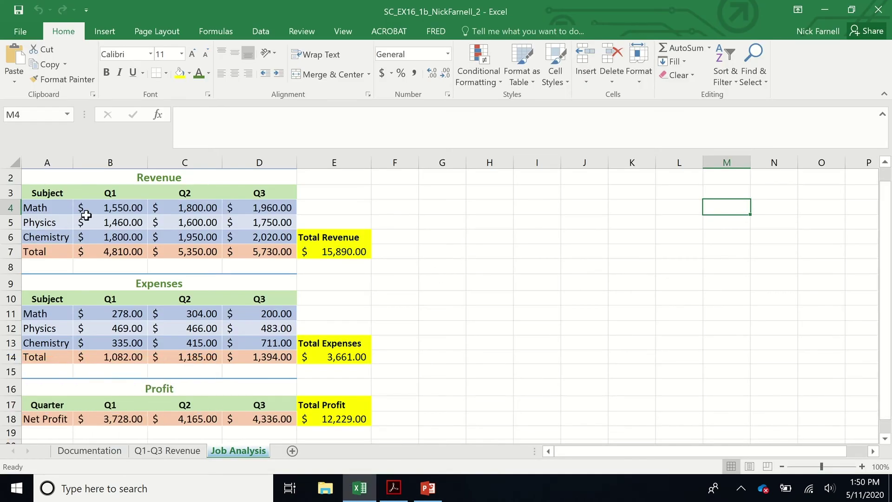
Select subject names A11:A13 together with Q3 expenses D11:D13 using Ctrl.
drag(60, 208, 54, 238)
drag(31, 314, 42, 341)
click(395, 298)
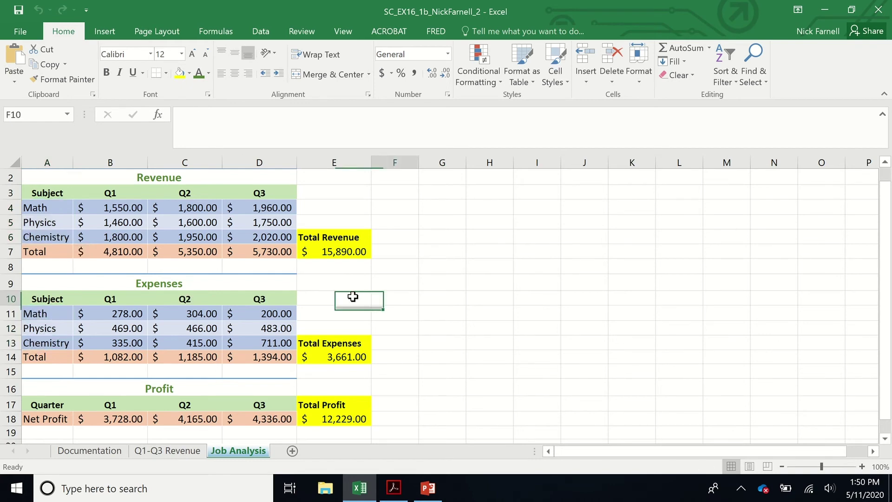
drag(59, 313, 60, 342)
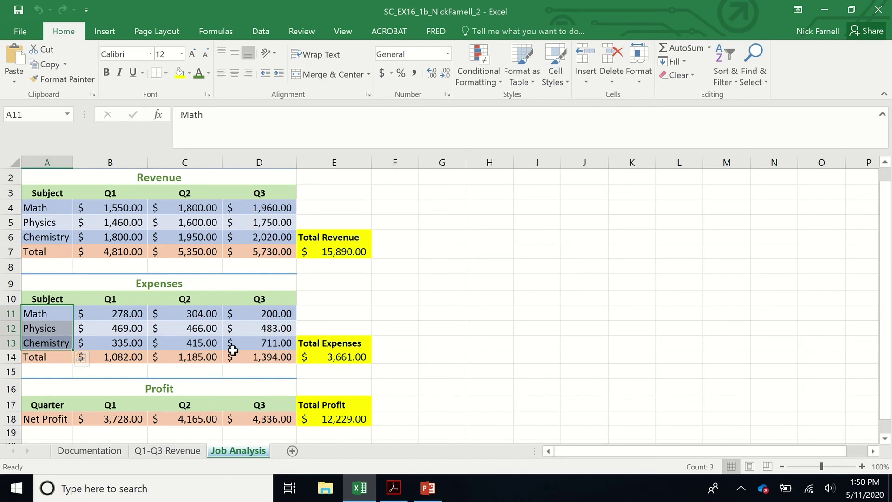
drag(269, 313, 271, 343)
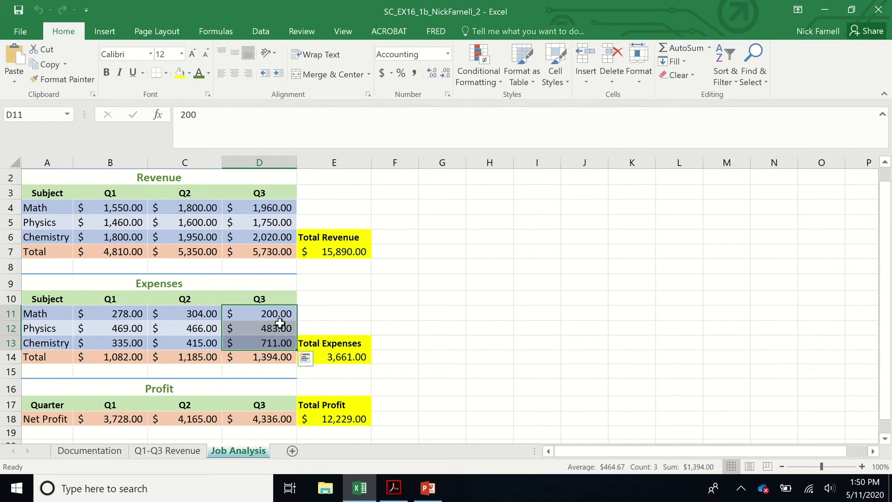
drag(60, 314, 60, 345)
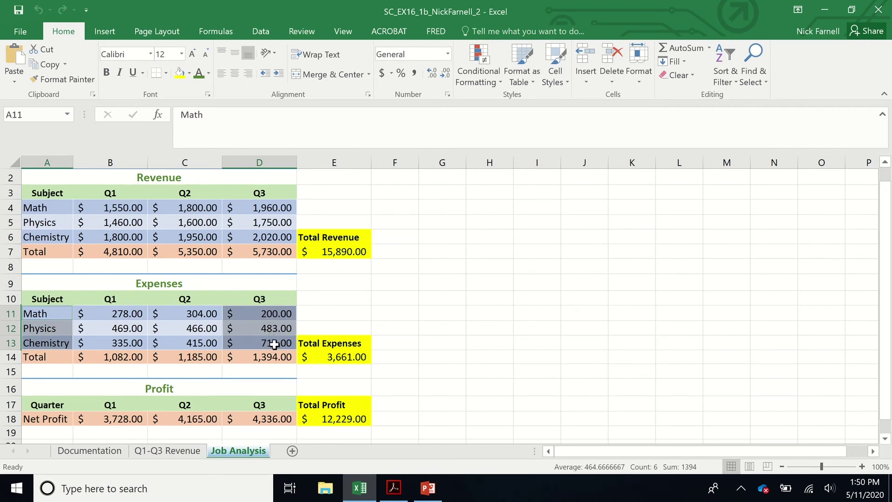
click(338, 318)
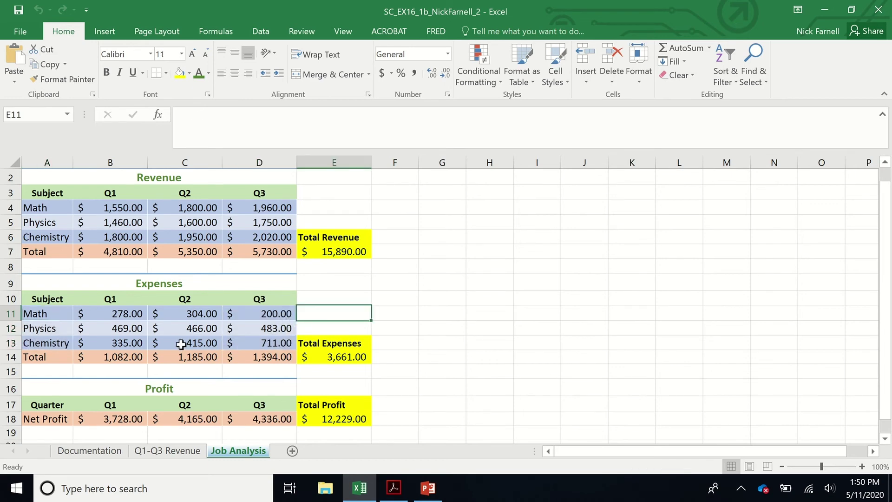
drag(48, 313, 54, 344)
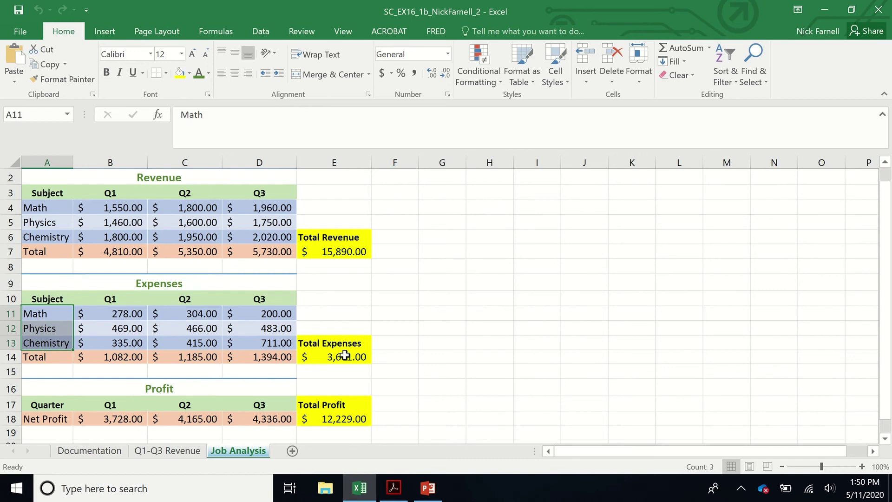
drag(263, 312, 265, 341)
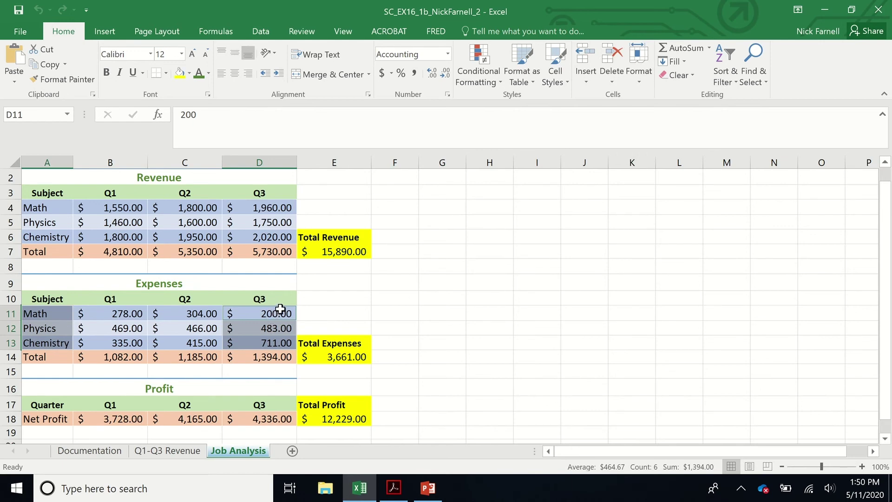
key(alt+Tab)
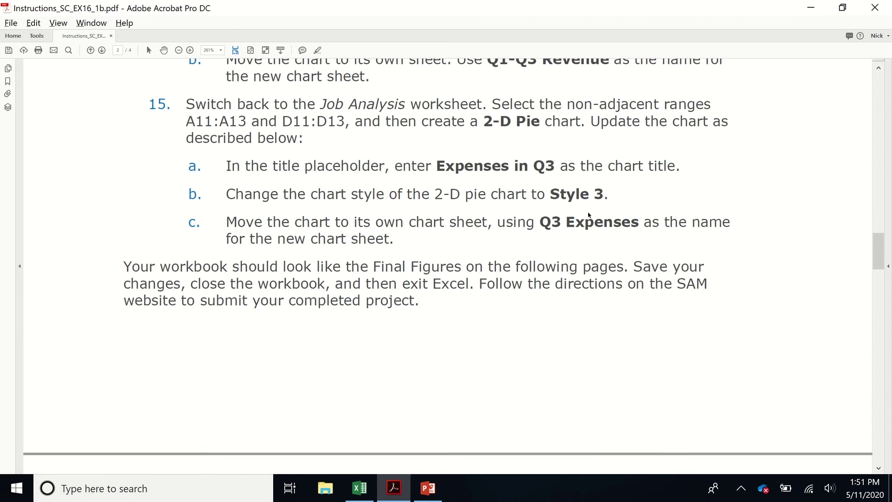
key(alt+Tab)
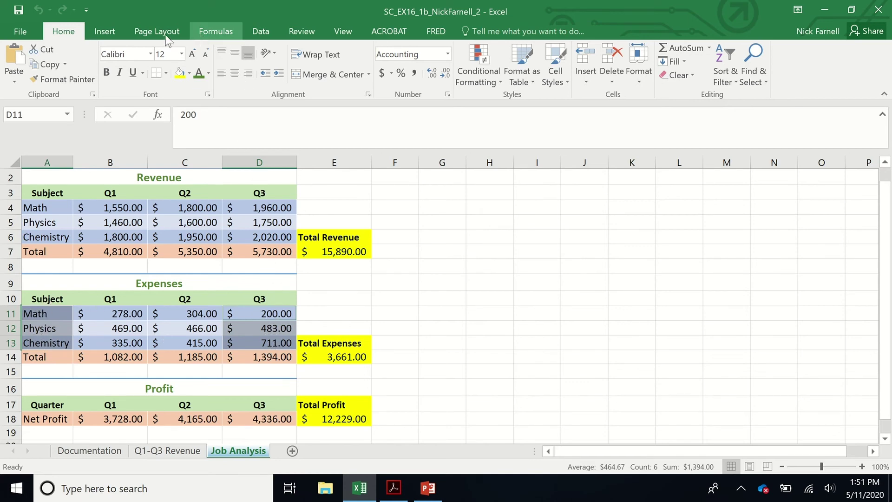
Insert a 2-D pie chart of the selection and place it right of the tables.
click(112, 32)
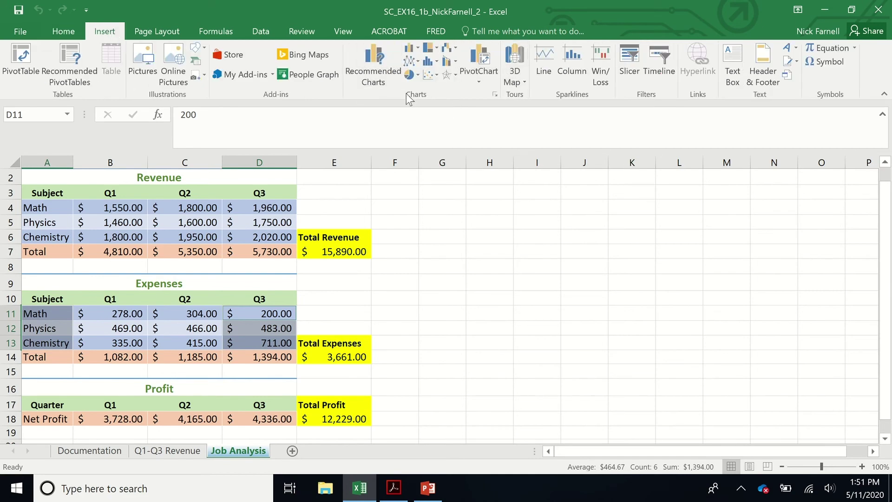
click(412, 76)
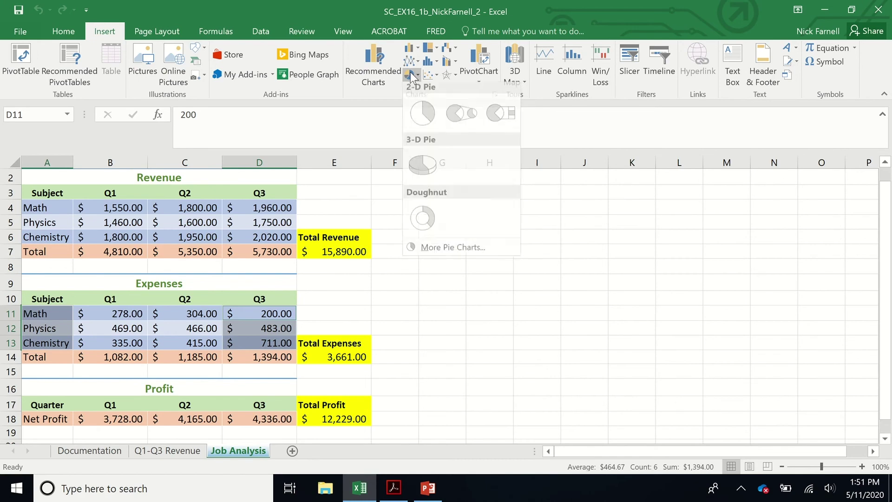
click(428, 115)
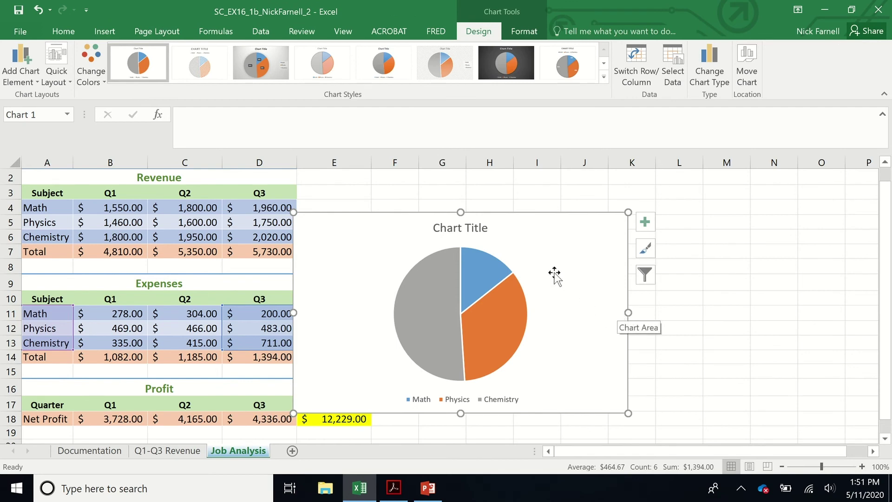
drag(555, 274, 624, 236)
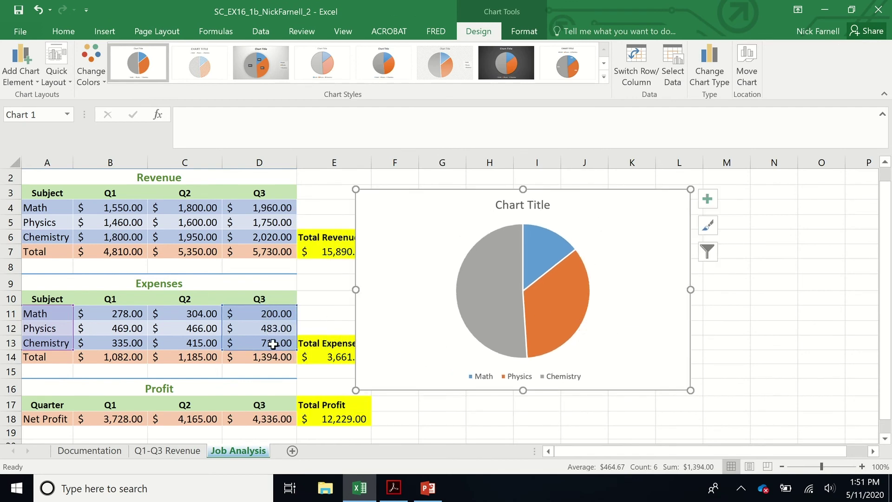
key(alt+Tab)
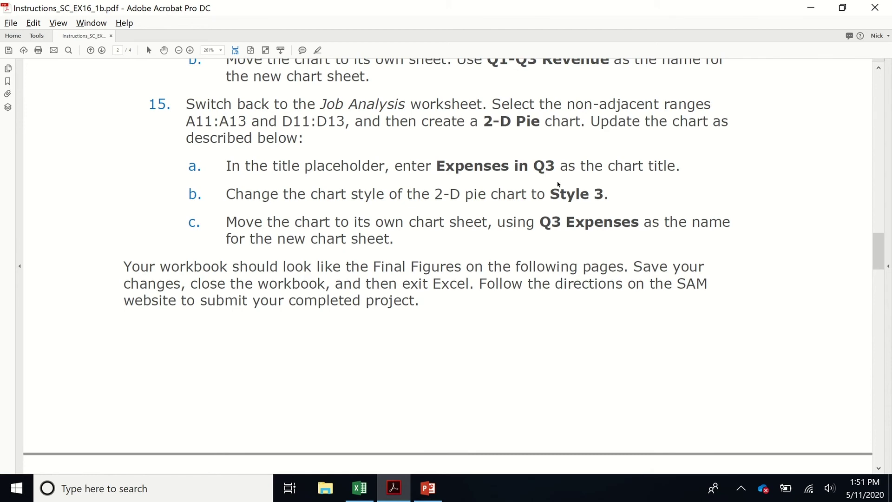
Replace the pie chart's placeholder title with 'Expenses in Q3'.
key(alt+Tab)
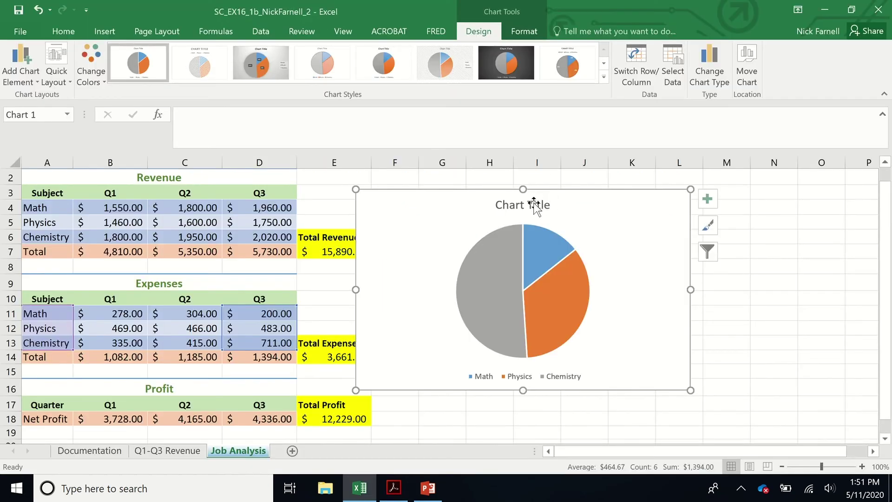
click(535, 205)
click(542, 205)
triple_click(542, 205)
key(Delete)
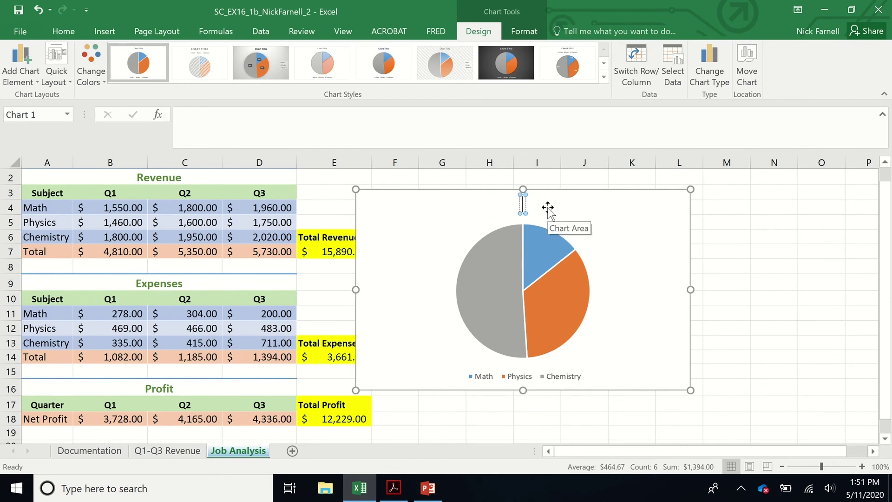
key(alt+Tab)
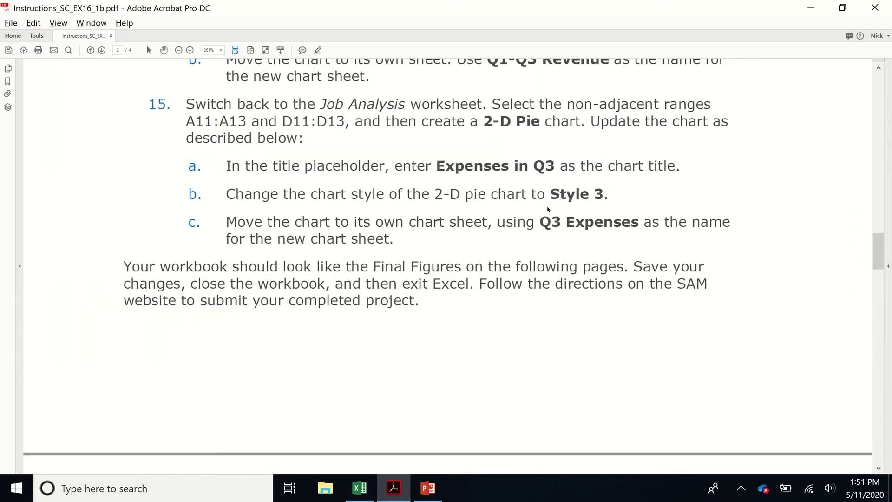
key(alt+Tab)
text(Expenses in Q3)
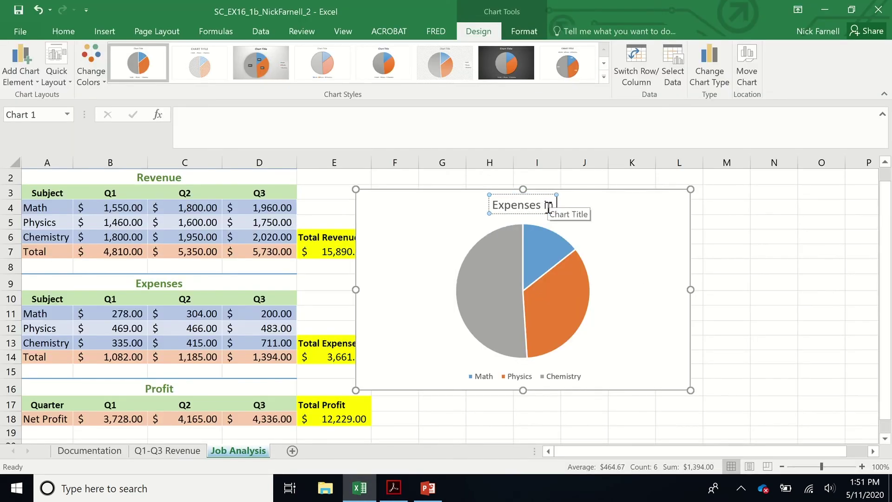
click(777, 252)
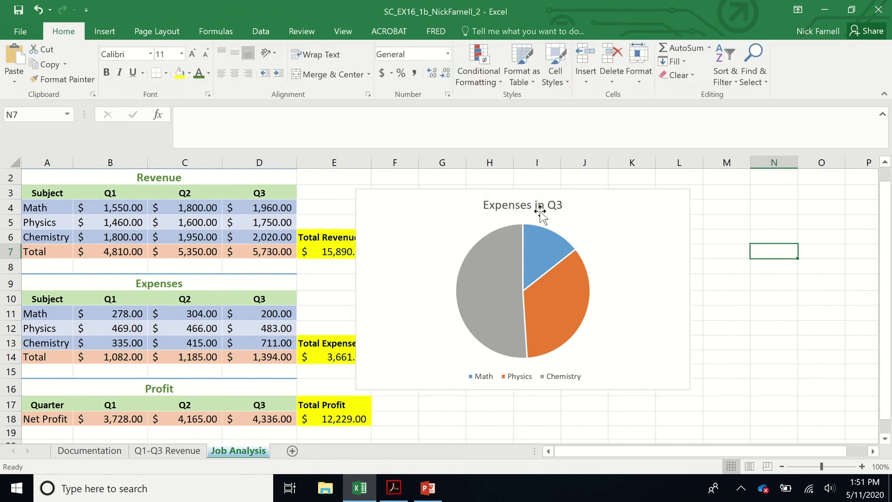
Apply chart Style 3 to the pie chart, showing 14%, 35% and 51% labels.
key(alt+Tab)
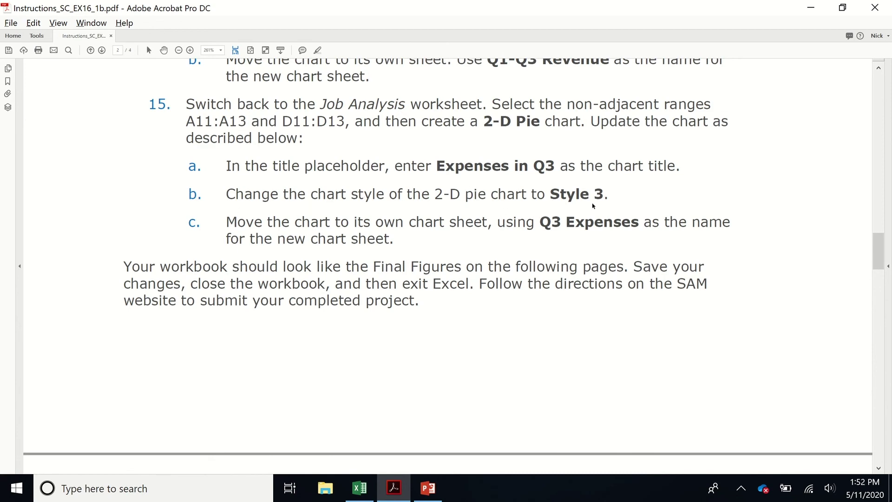
key(alt+Tab)
click(627, 235)
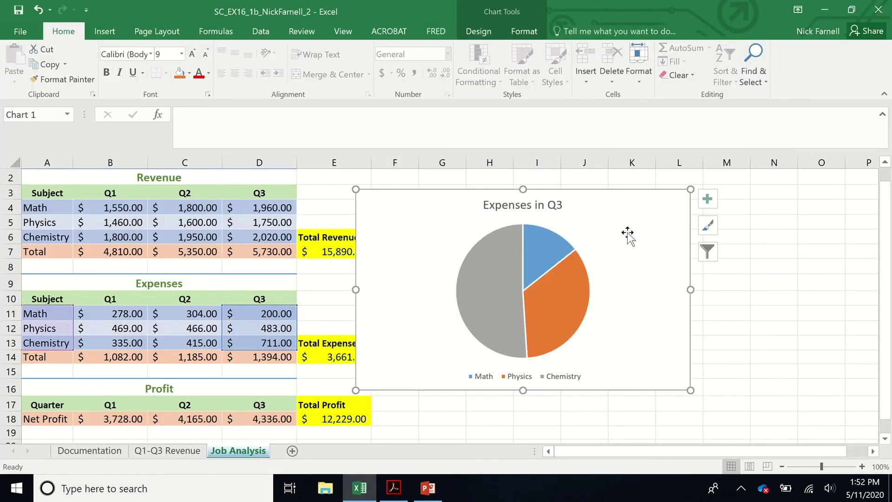
click(481, 33)
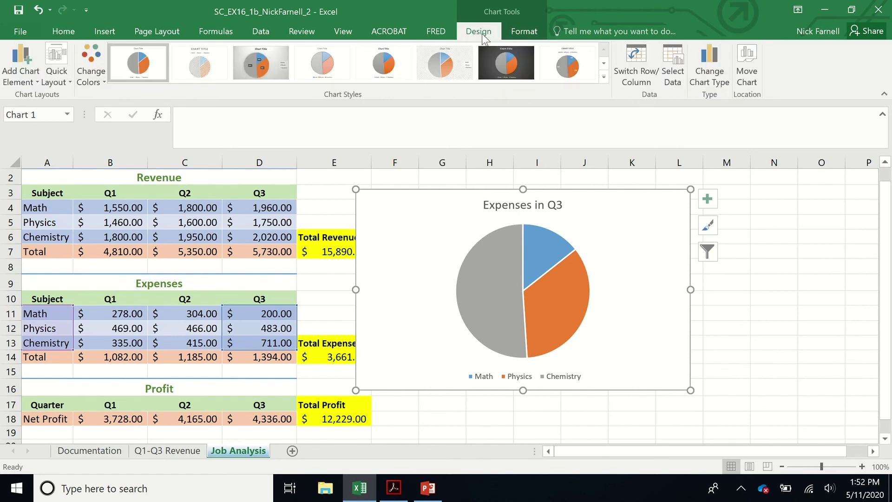
click(257, 66)
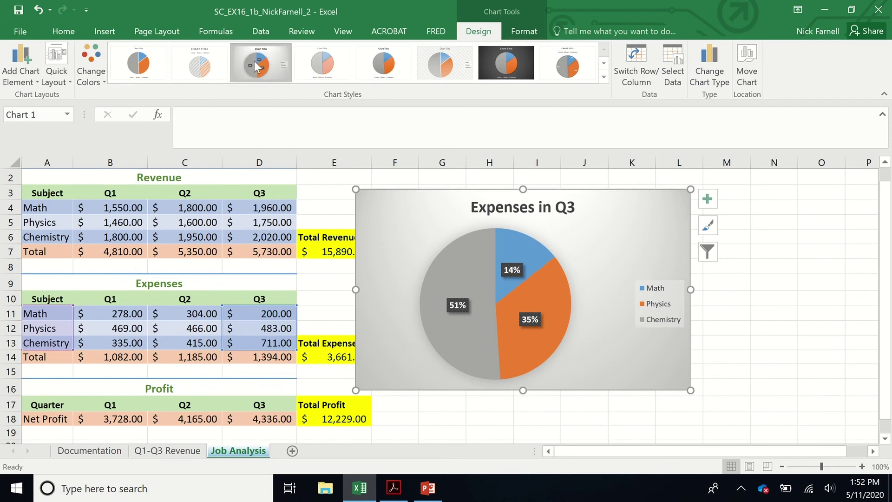
click(800, 337)
key(alt+Tab)
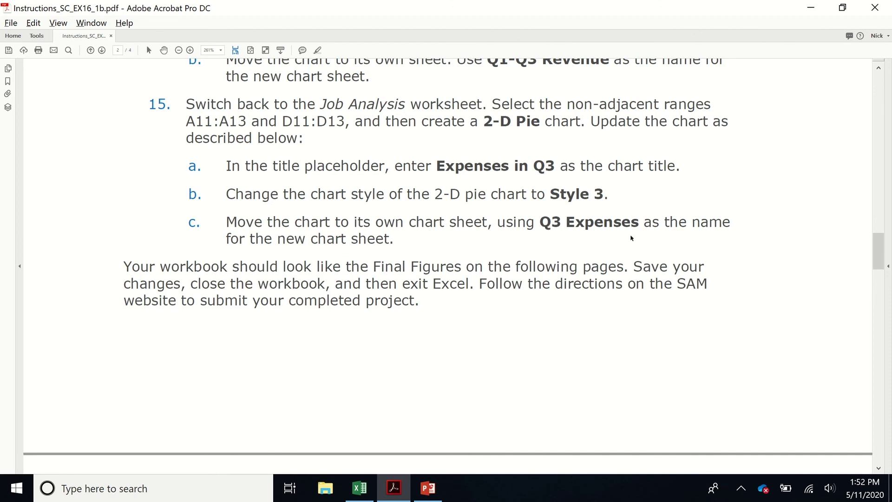
Move the Expenses in Q3 pie chart to a new chart sheet named Q3 Expenses.
key(alt+Tab)
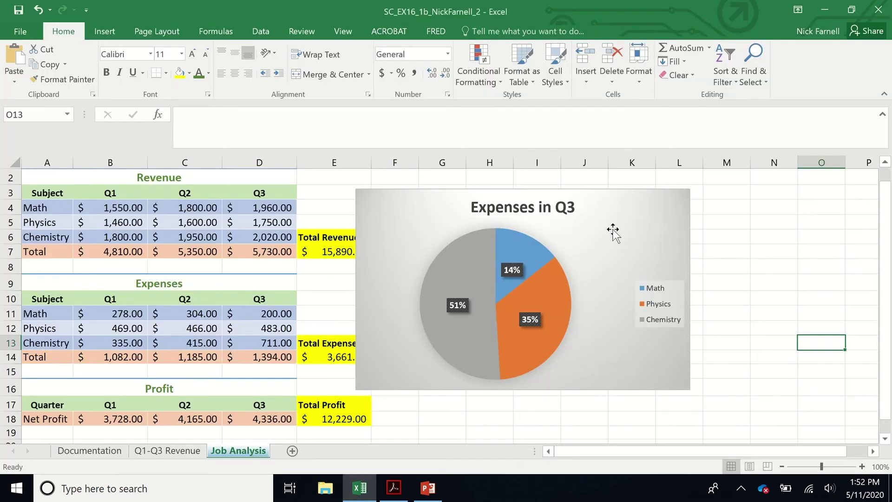
click(606, 255)
right_click(599, 242)
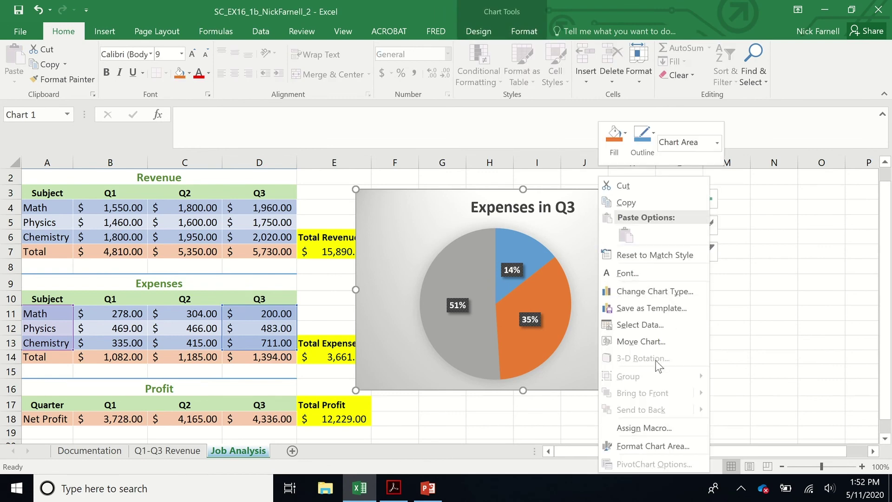
click(663, 342)
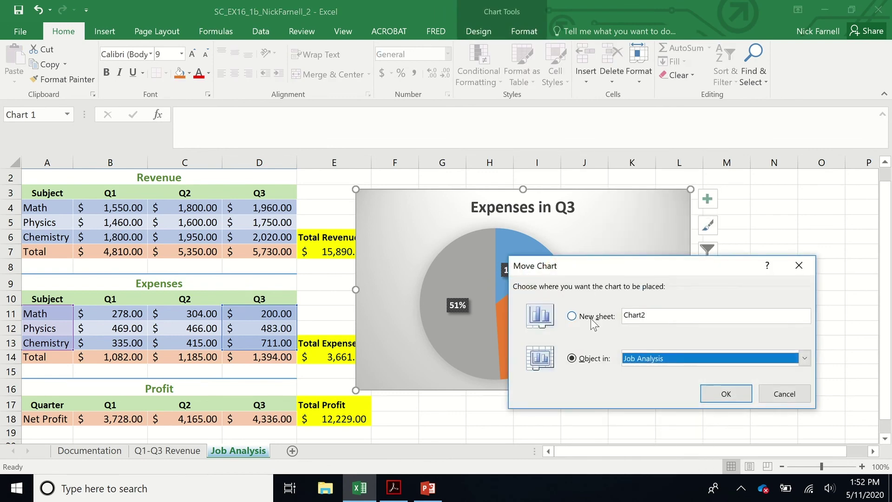
click(590, 318)
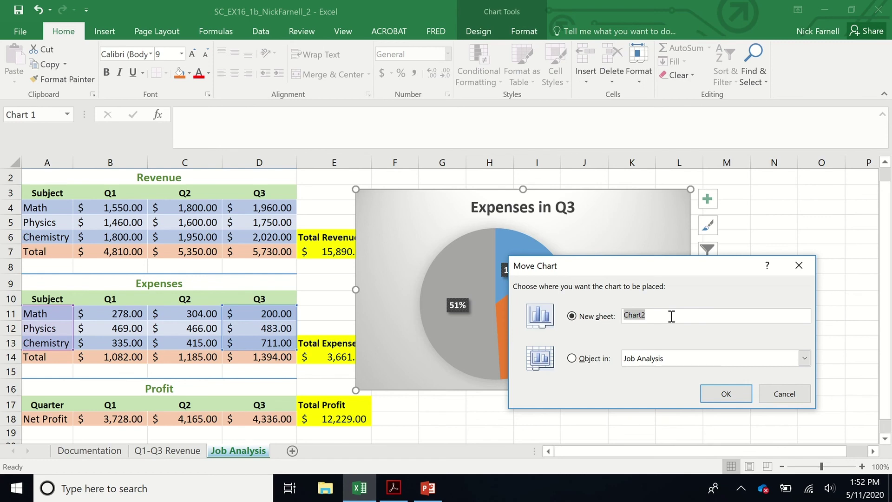
key(alt+Tab)
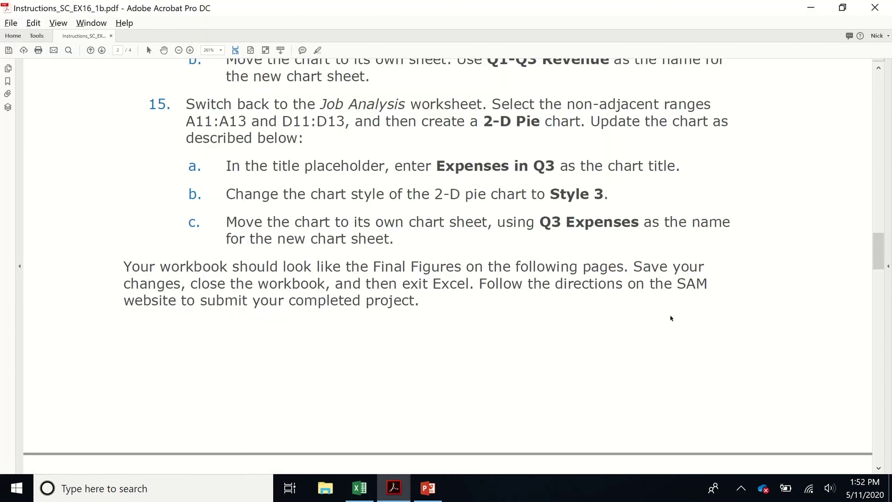
key(alt+Tab)
text(Q)
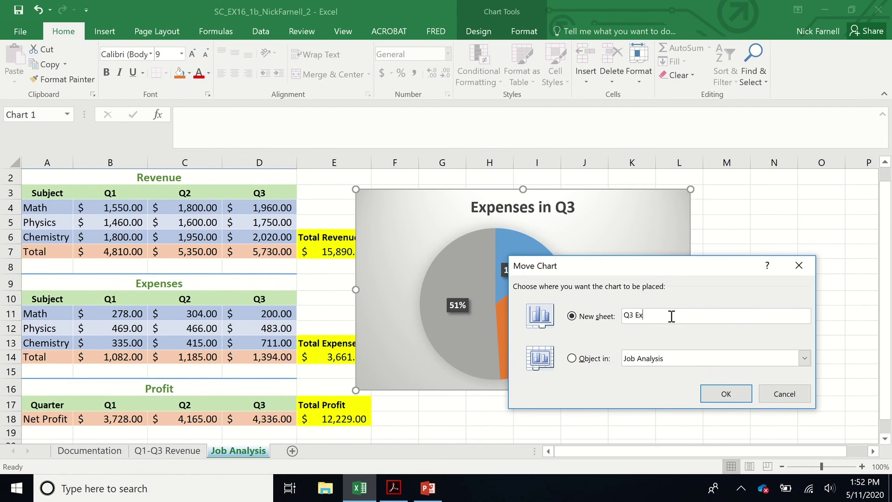
click(710, 395)
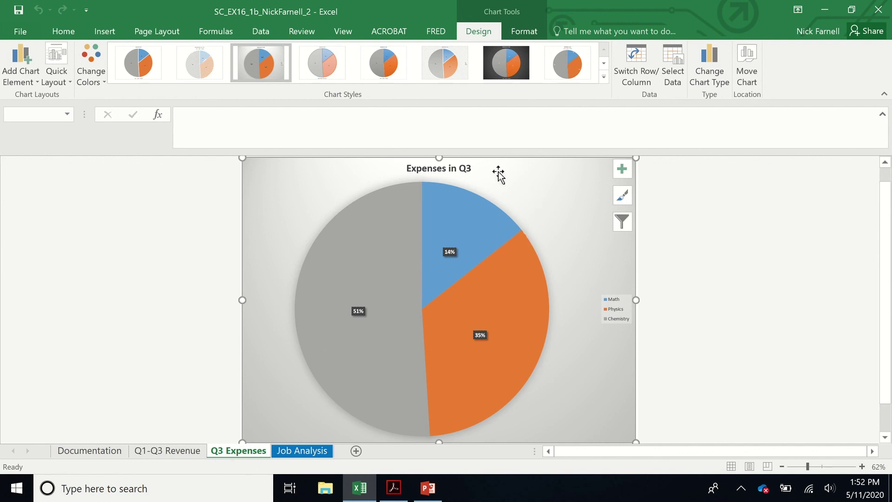
key(alt+Tab)
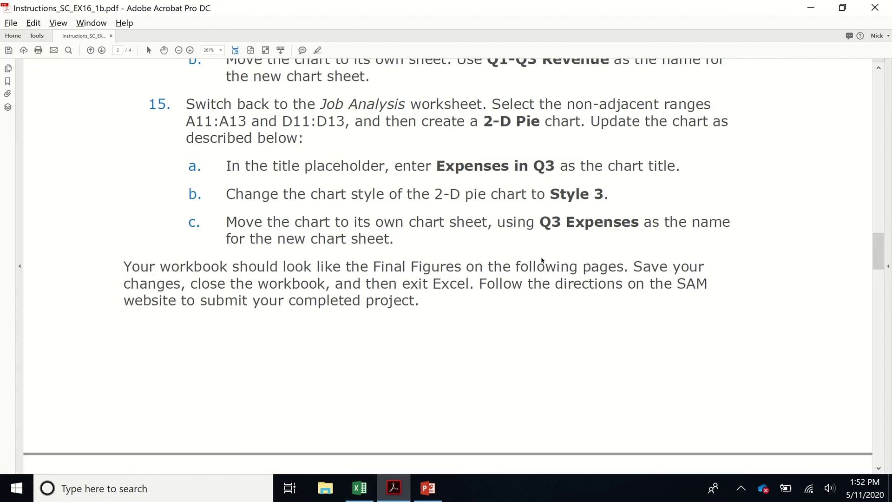
scroll(481, 266, down, 1)
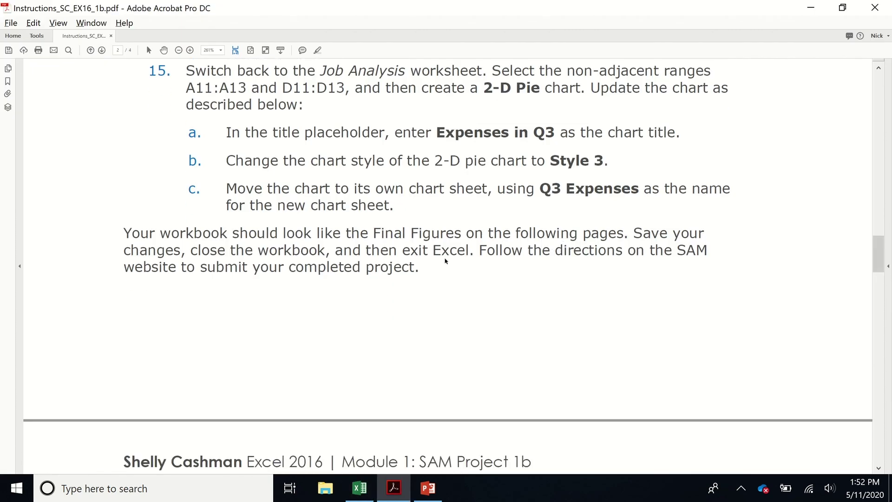
scroll(445, 261, down, 4)
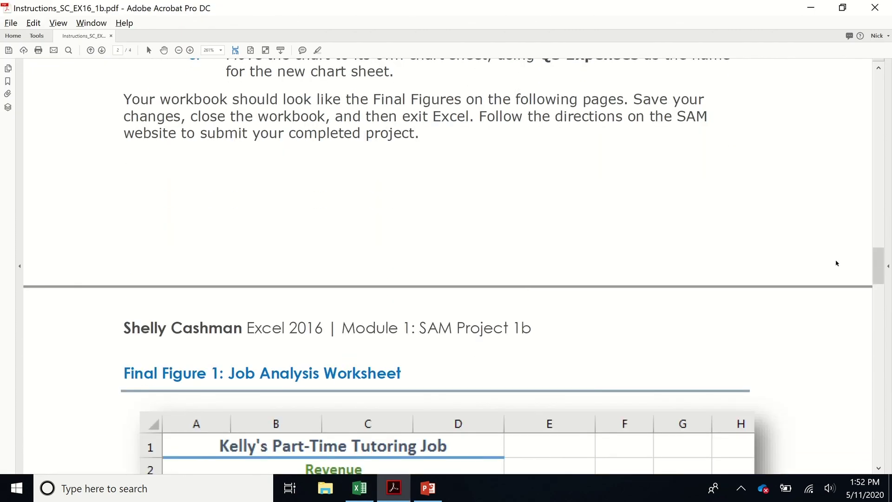
scroll(879, 263, up, 4)
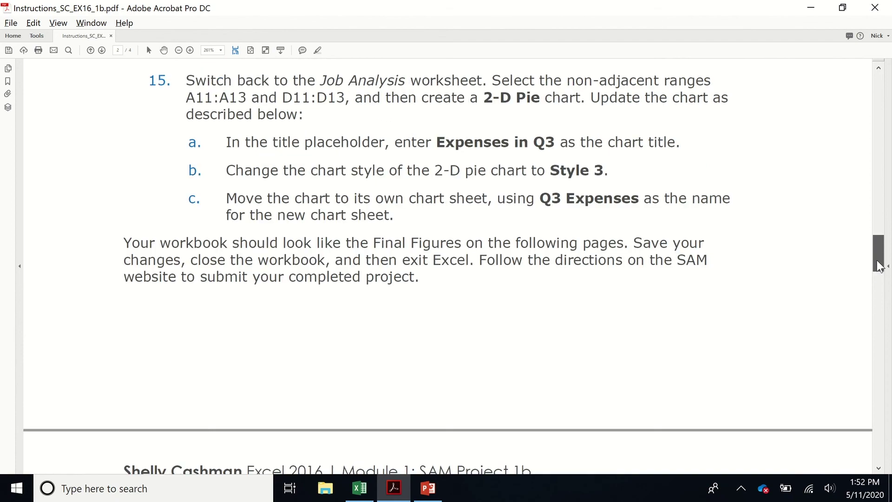
drag(879, 266, 889, 393)
scroll(695, 289, down, 4)
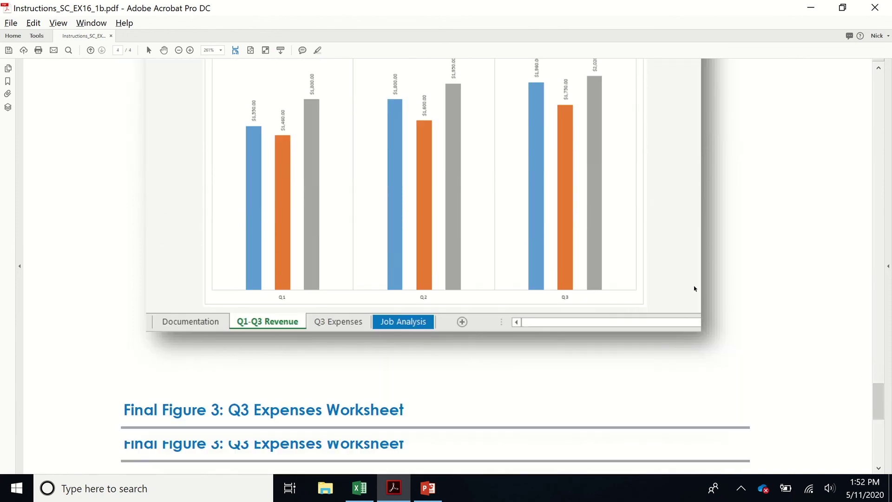
scroll(695, 289, down, 7)
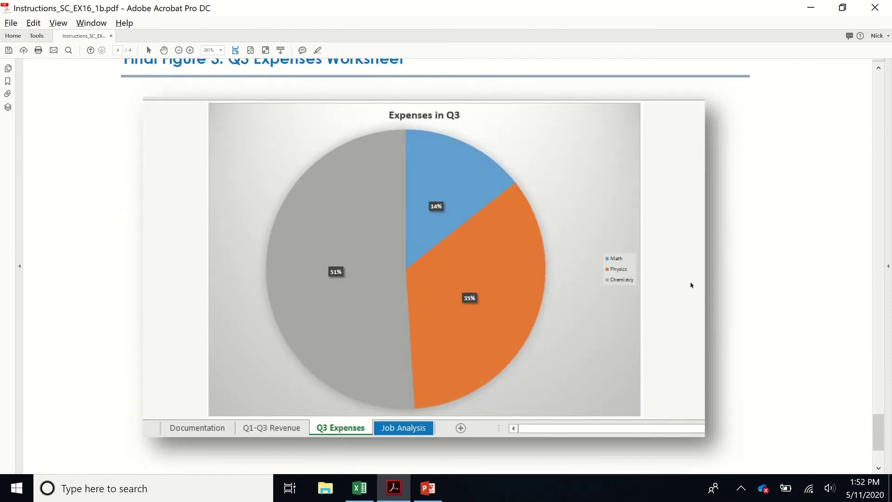
scroll(691, 285, down, 6)
drag(878, 442, 877, 387)
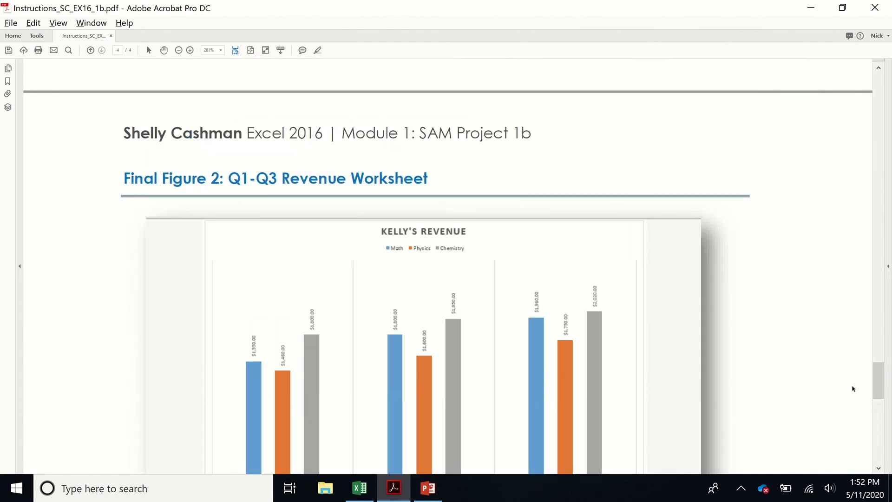
key(alt+Tab)
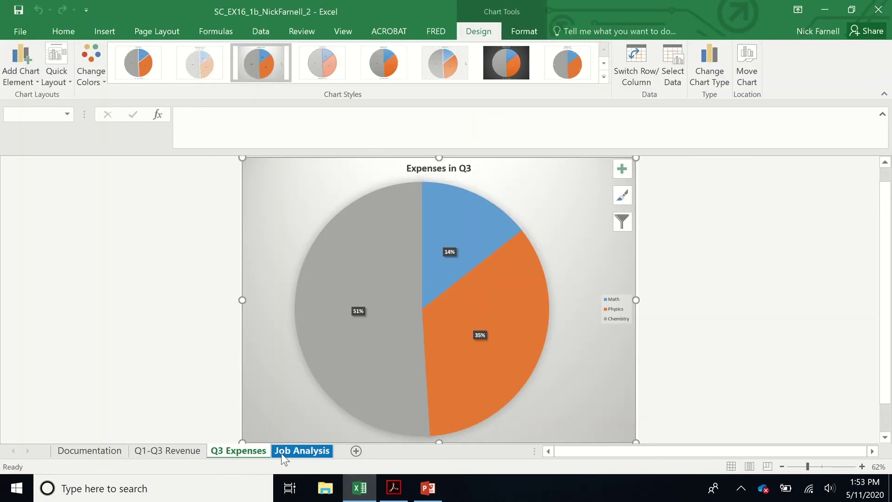
After viewing the Q1-Q3 Revenue chart, save the workbook with the Documentation sheet active.
click(139, 452)
click(107, 452)
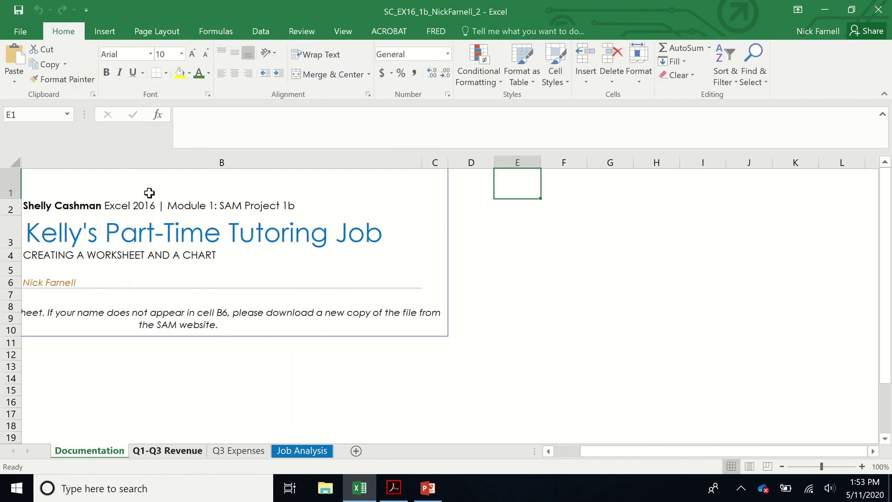
click(19, 12)
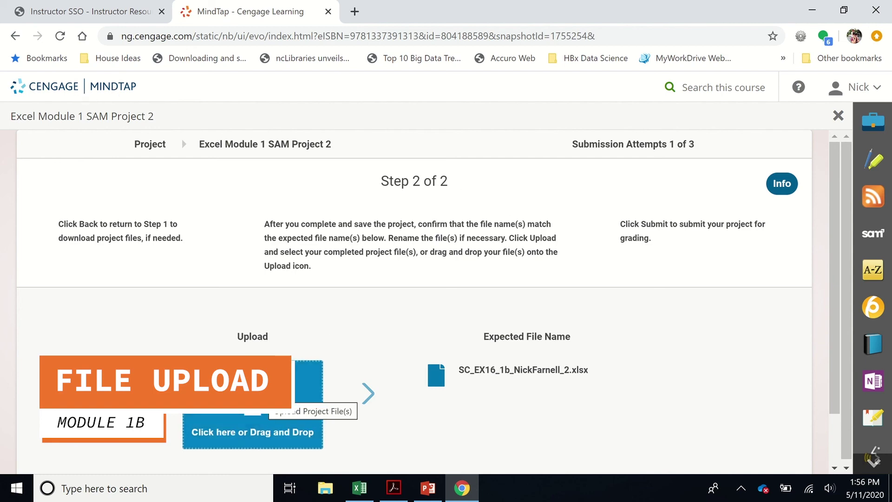
click(360, 488)
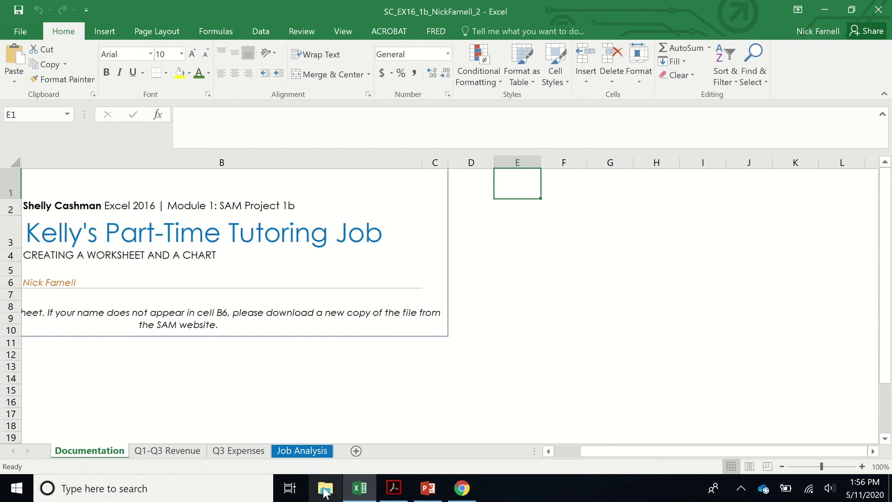
Attach the completed project workbook from the Desktop to the MindTap upload page.
click(462, 488)
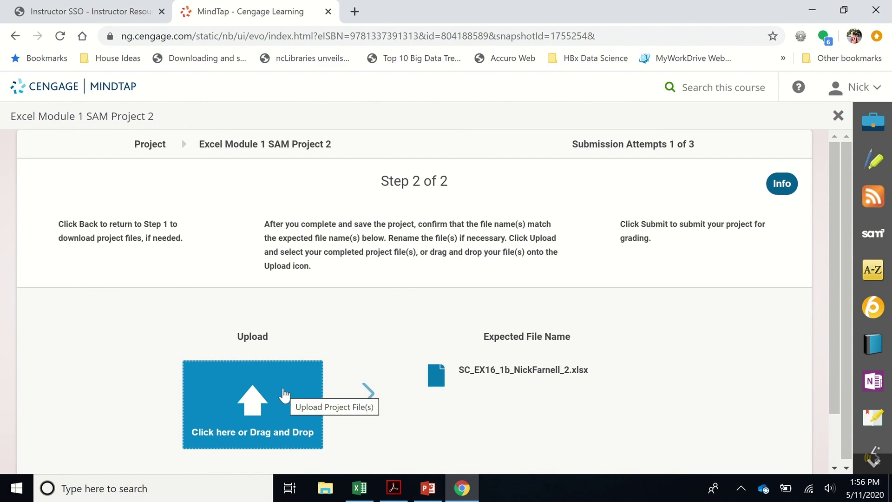
click(284, 395)
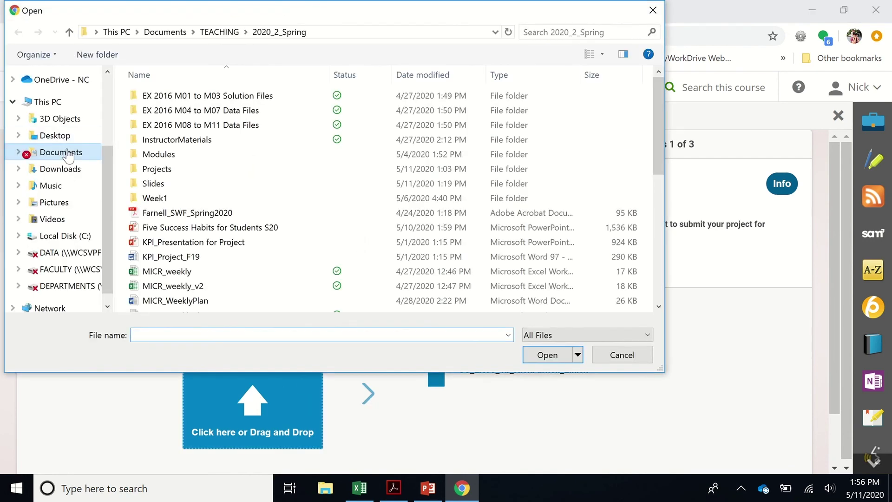
click(55, 136)
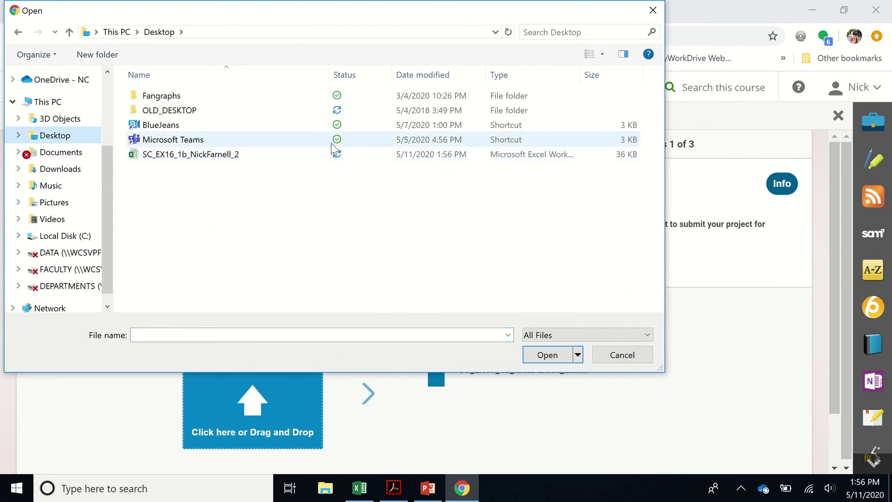
click(197, 155)
click(548, 356)
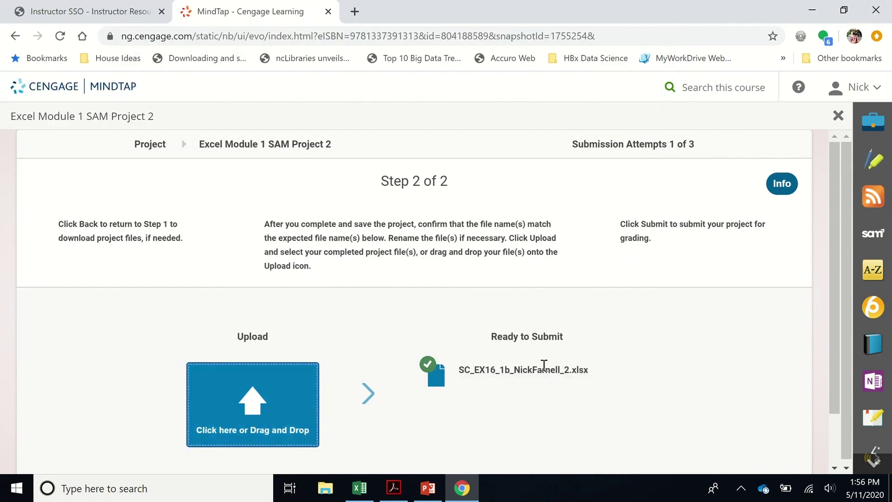
Submit the project for grading, then download and open the graded report file.
scroll(358, 384, down, 1)
scroll(358, 378, down, 1)
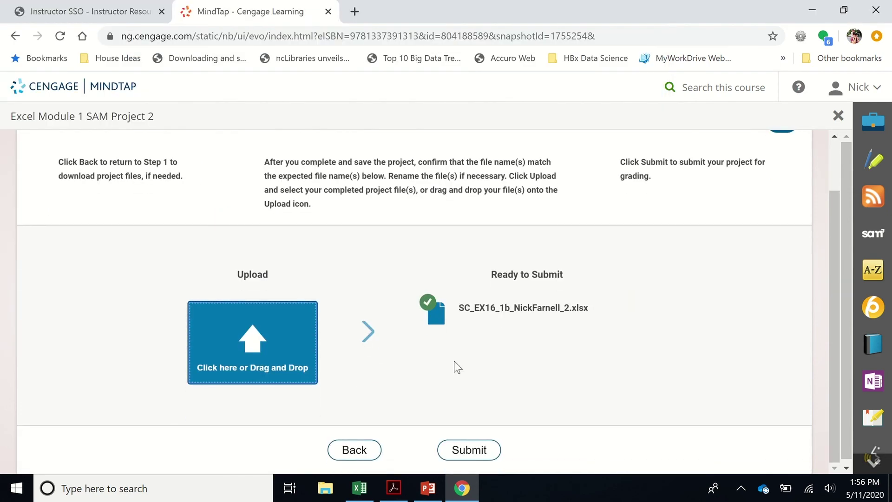
click(469, 450)
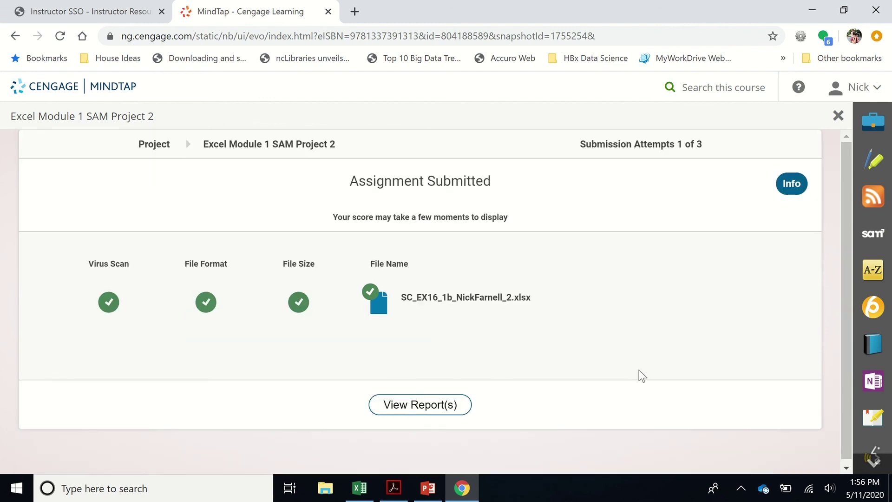
click(430, 408)
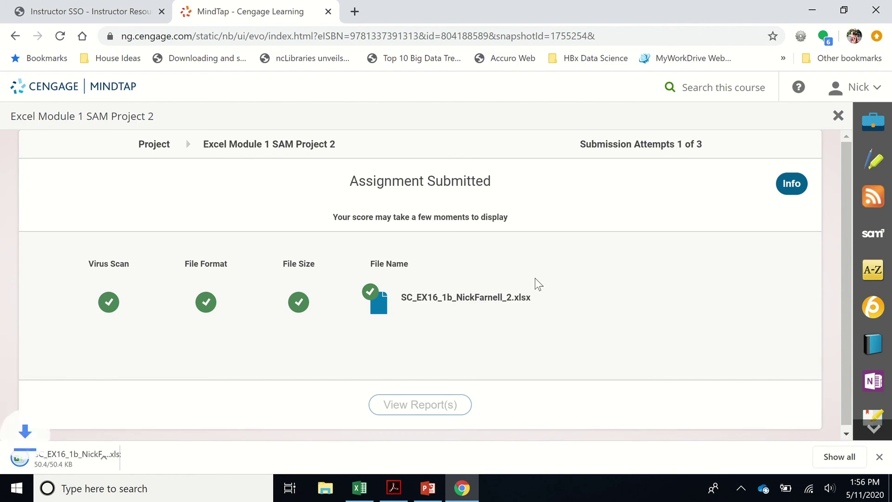
click(78, 460)
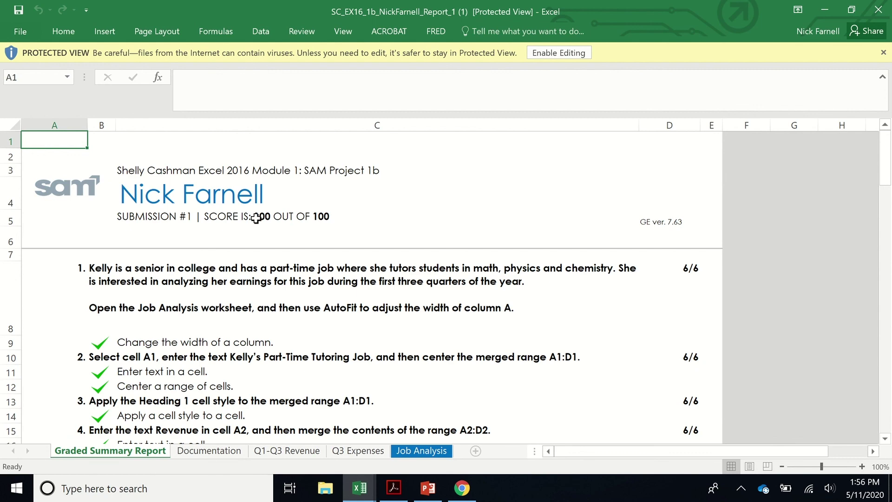
Read the 100 out of 100 score in cell C5 and scroll through every checked step.
click(256, 217)
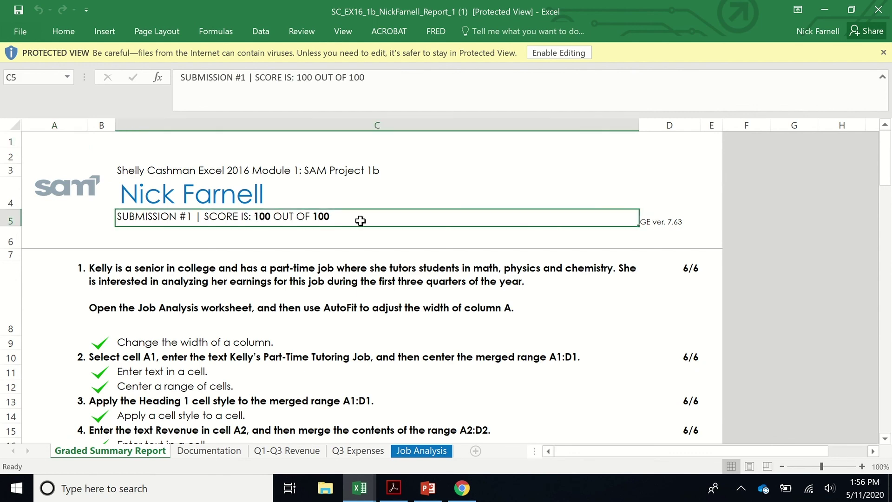
drag(881, 178, 887, 226)
scroll(221, 336, down, 1)
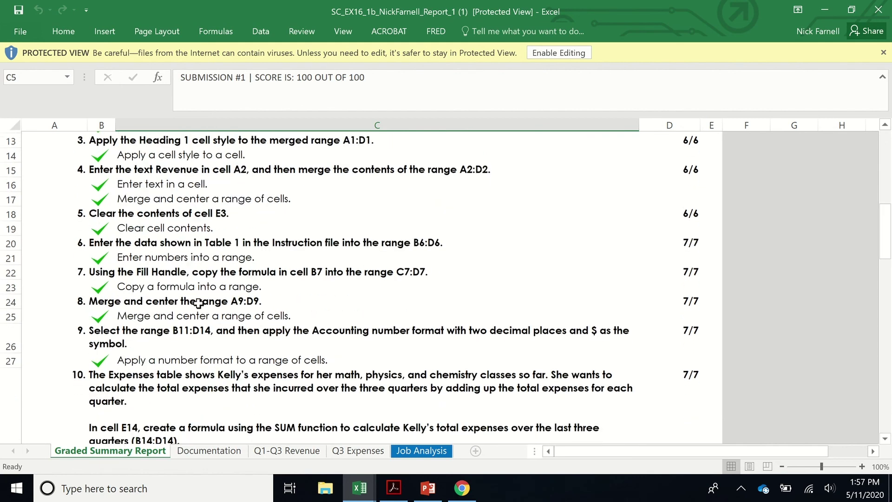
scroll(249, 305, down, 1)
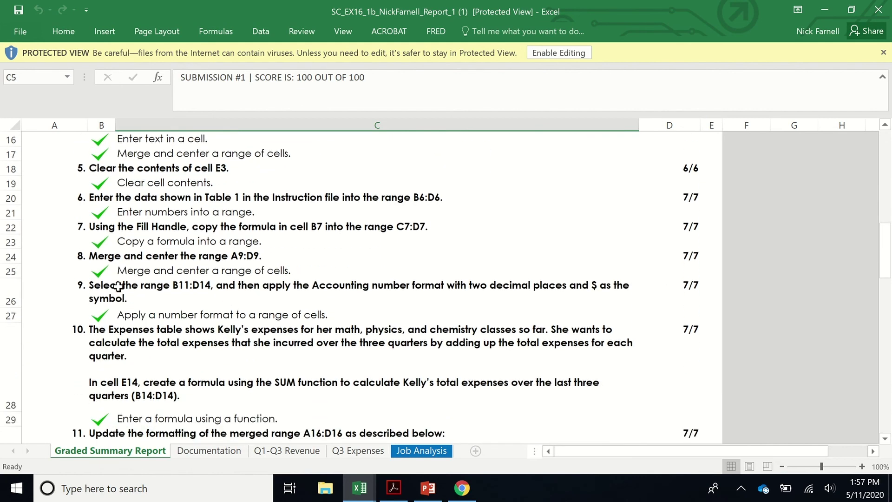
scroll(342, 339, down, 6)
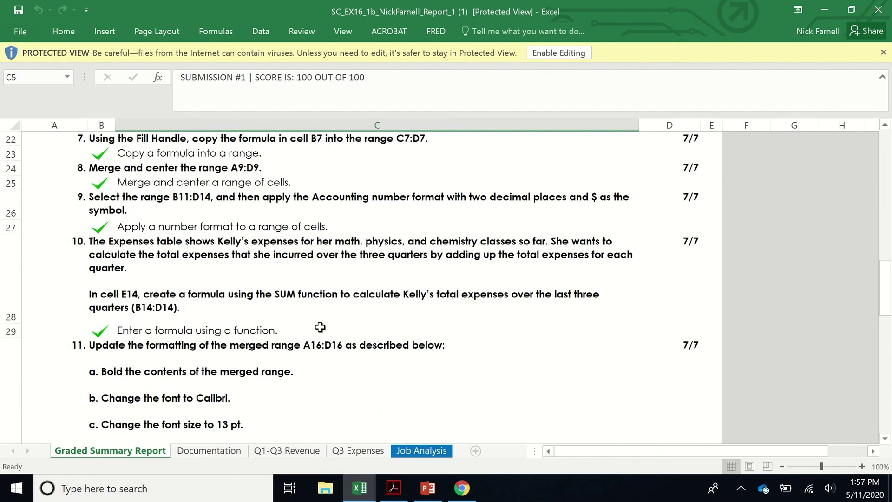
scroll(401, 324, down, 5)
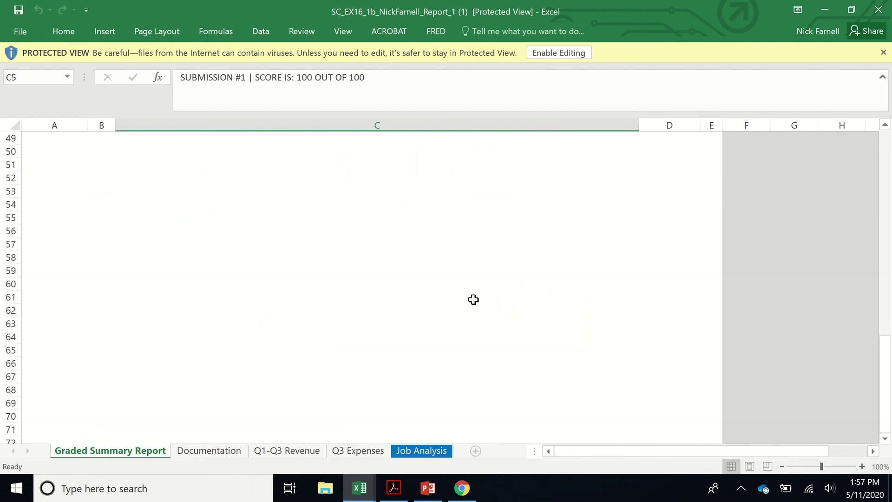
scroll(471, 299, up, 15)
scroll(468, 299, up, 1)
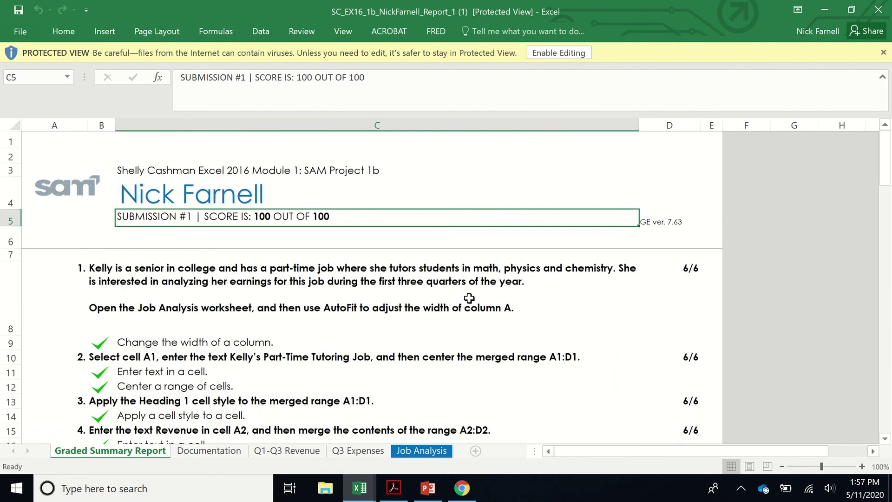